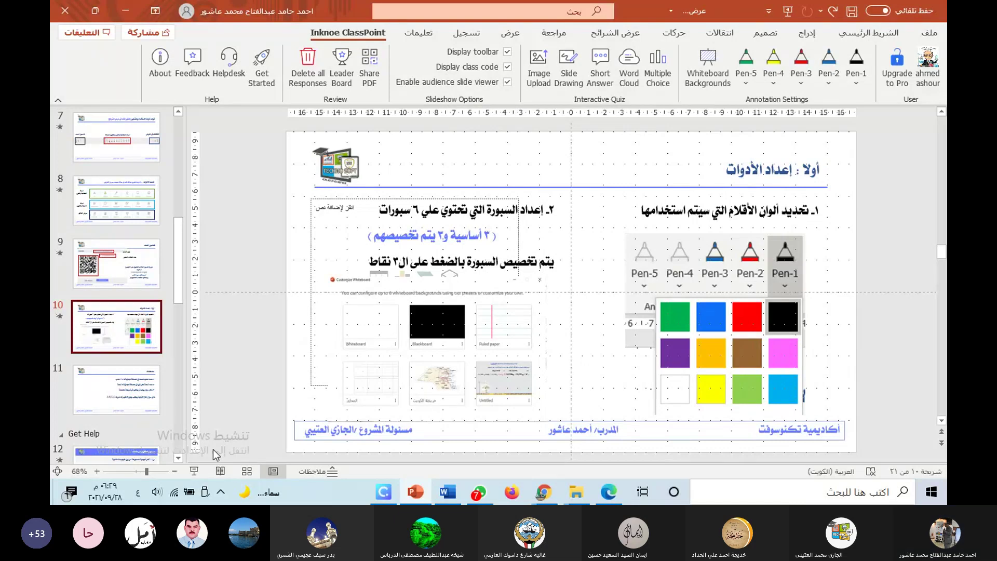
Present slide 10, hide and restore the ClassPoint toolbar twice, and exit the slideshow.
left_click(194, 471)
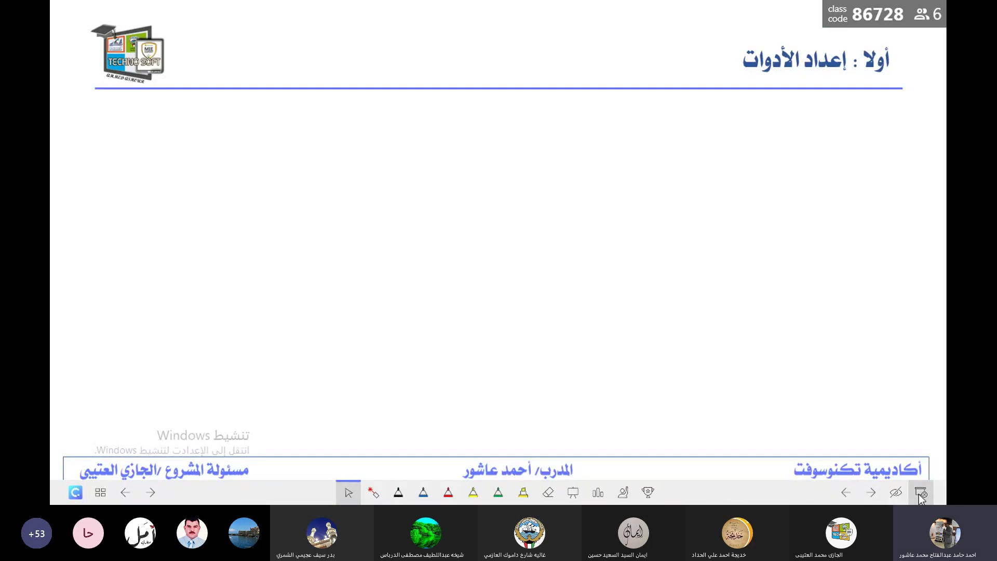
left_click(894, 493)
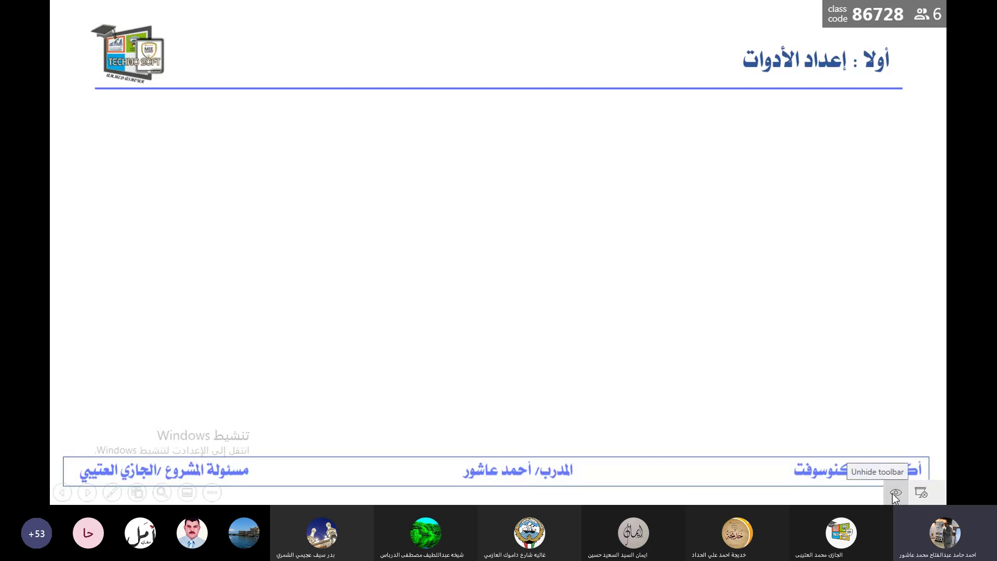
left_click(893, 494)
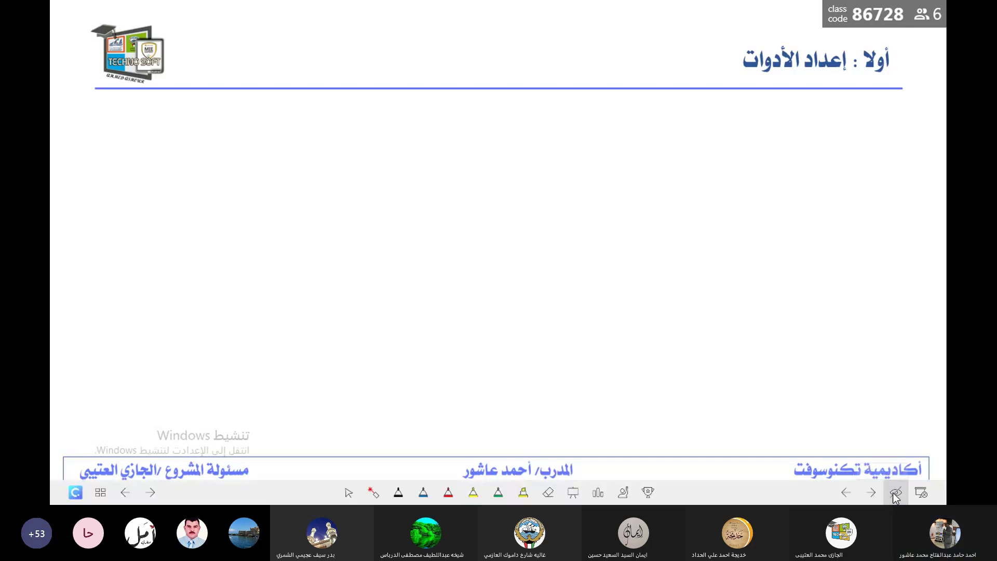
left_click(894, 493)
left_click(893, 493)
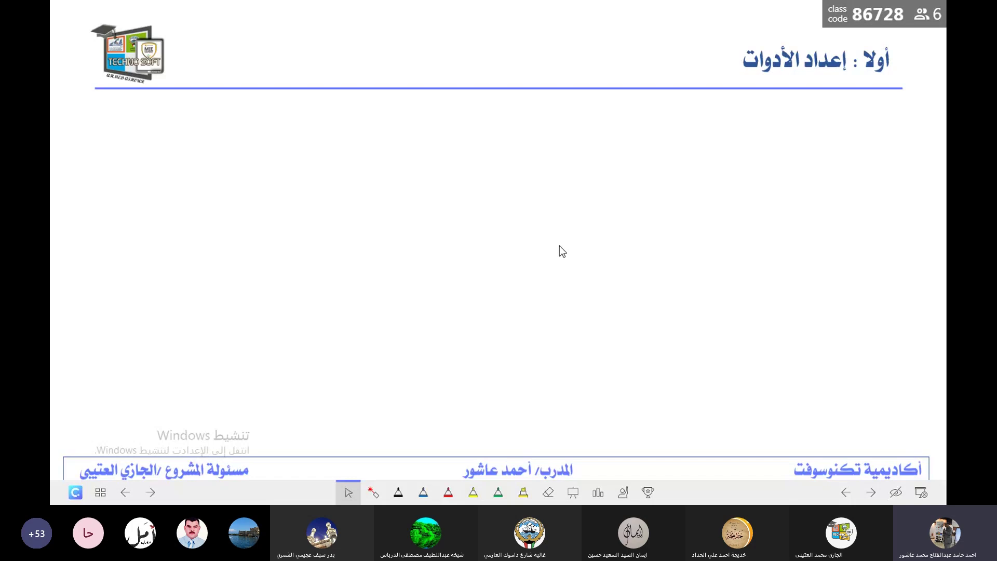
key("Escape")
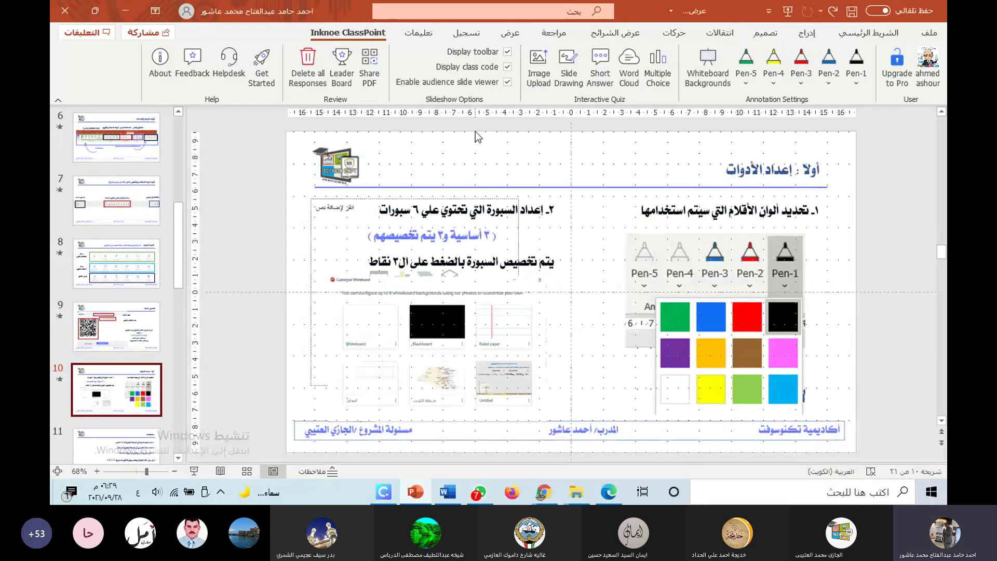
Turn off the ClassPoint toolbar display and preview slide 10 in the slideshow without it.
left_click(509, 53)
left_click(194, 472)
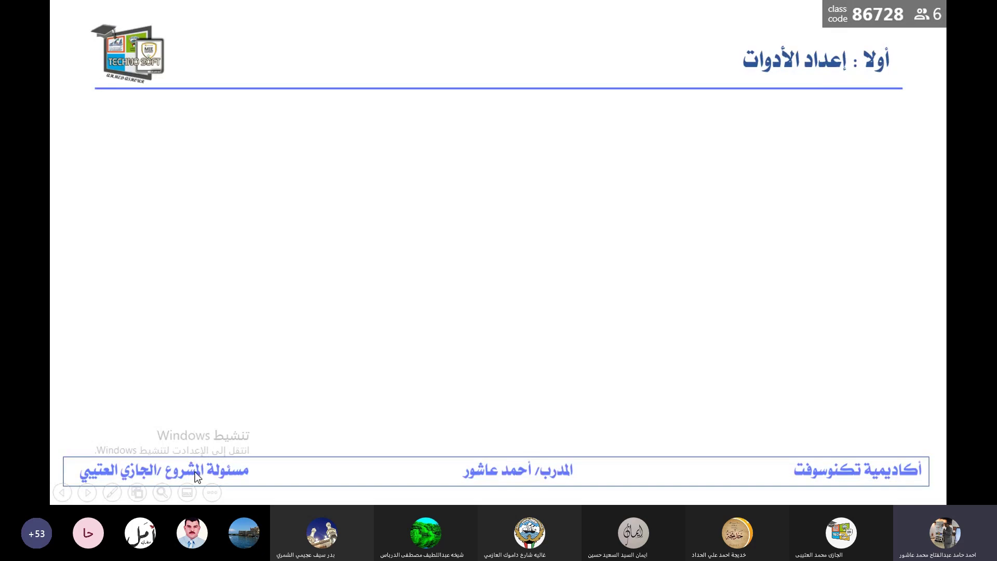
key("Escape")
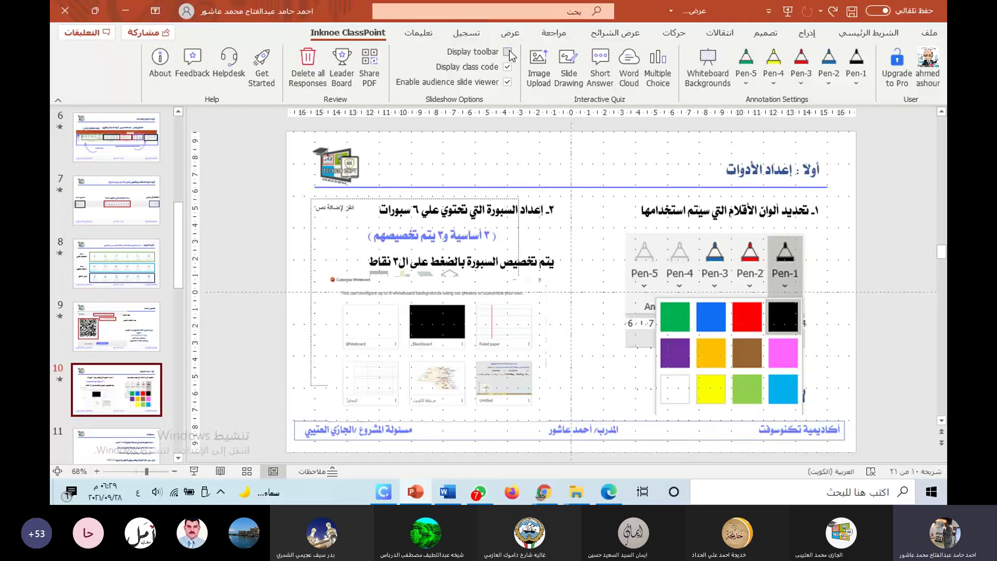
Turn the ClassPoint toolbar display back on and check it in the slideshow.
left_click(507, 51)
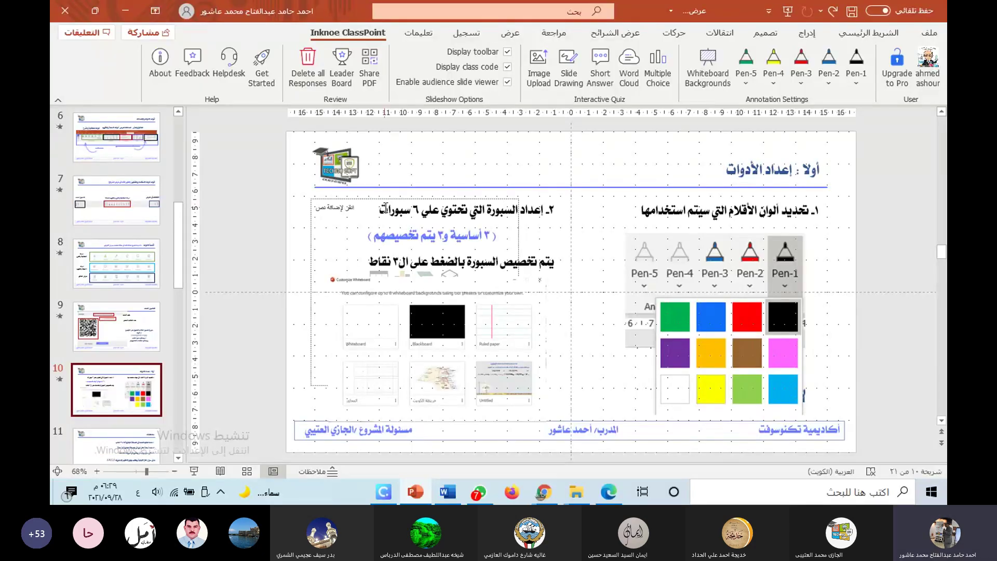
left_click(194, 472)
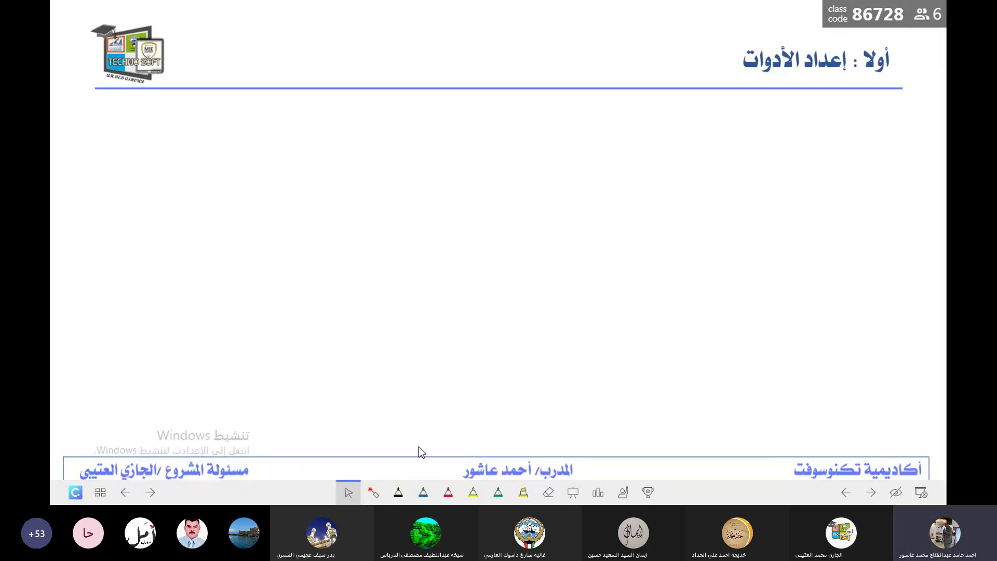
key("Escape")
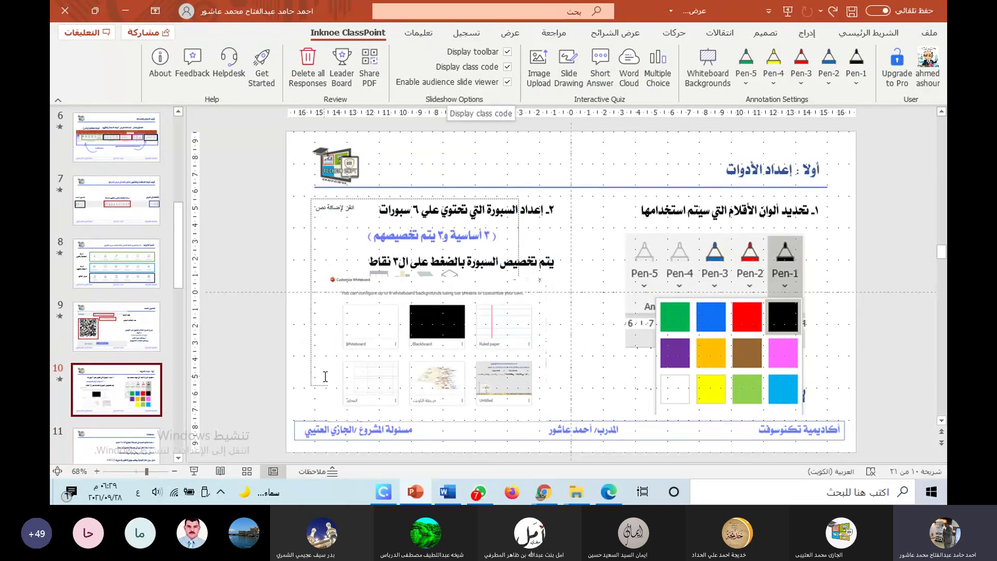
Preview the class code in the slideshow, turn off its display, and preview the slide again without it.
left_click(194, 471)
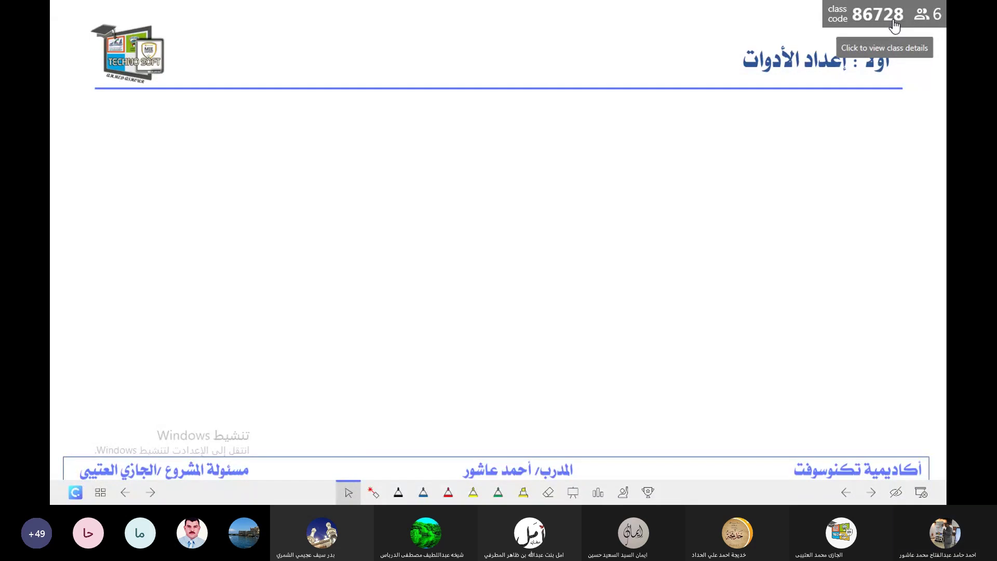
key("Escape")
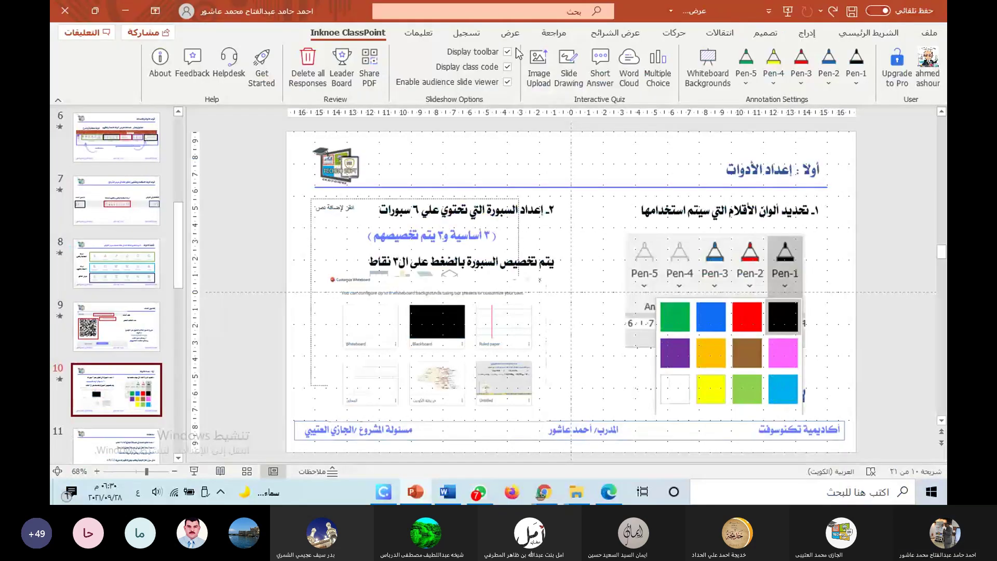
left_click(507, 66)
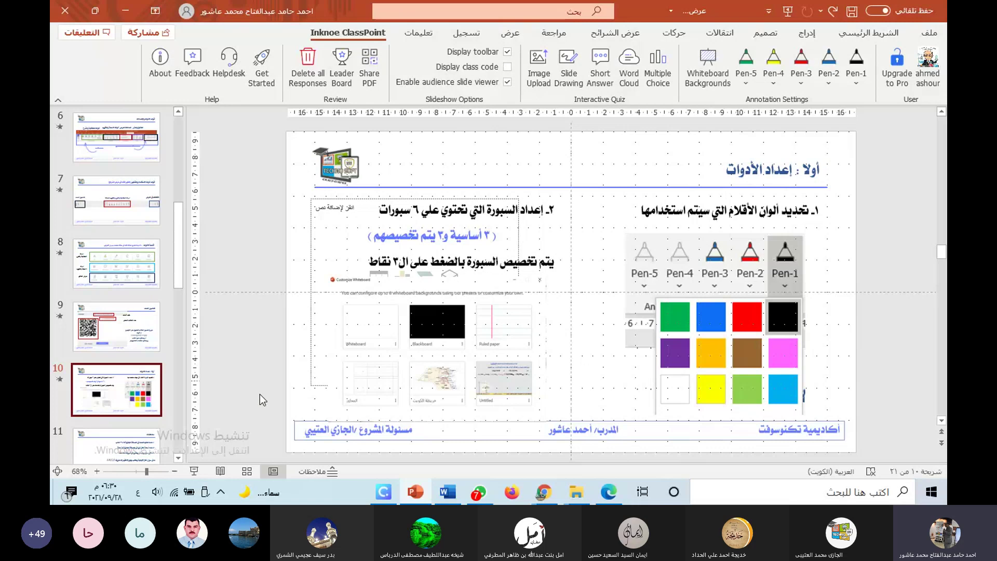
left_click(193, 472)
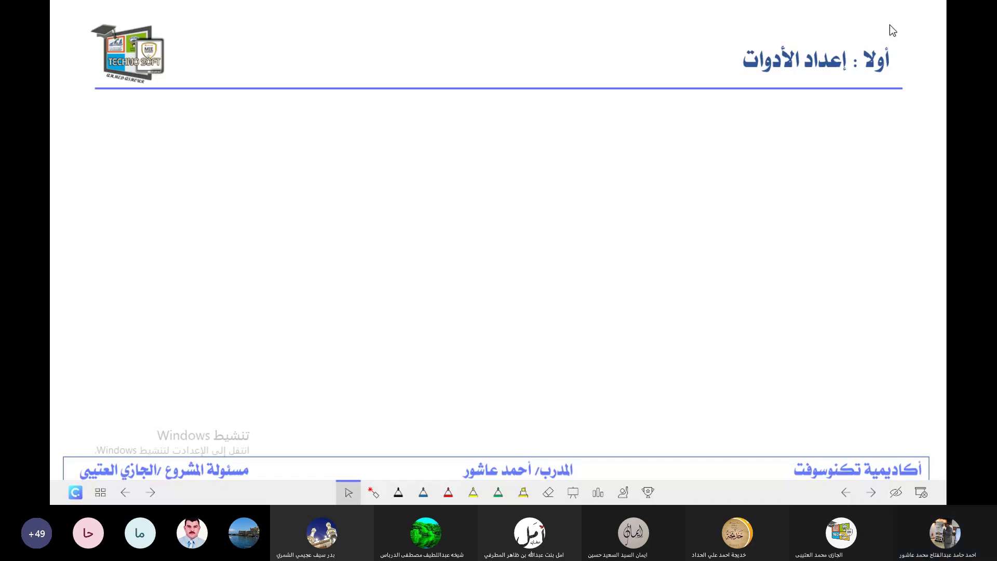
key("Escape")
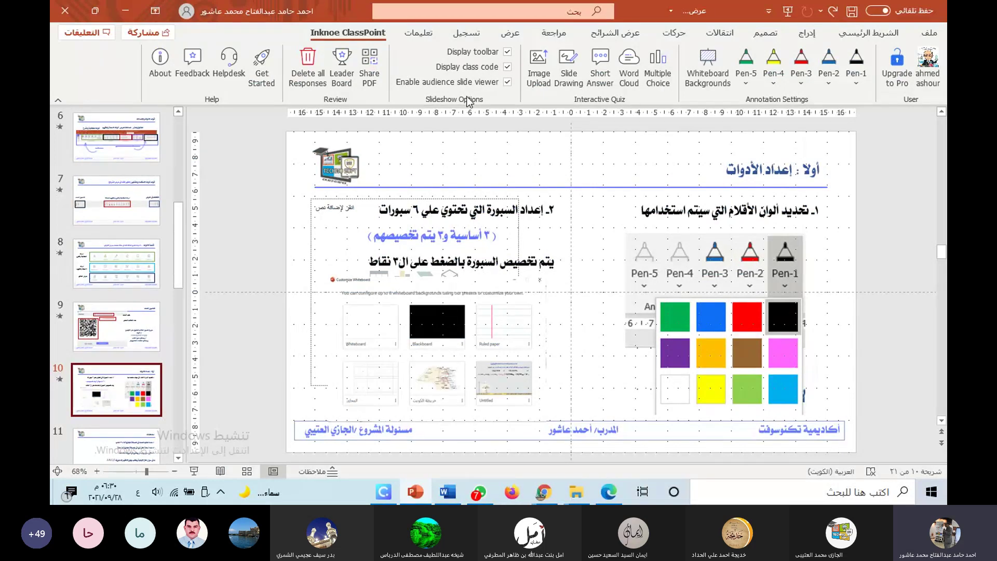
Disable the audience slide viewer and run the slideshow from slide 10 to check it, exiting when done.
left_click(512, 83)
left_click(193, 471)
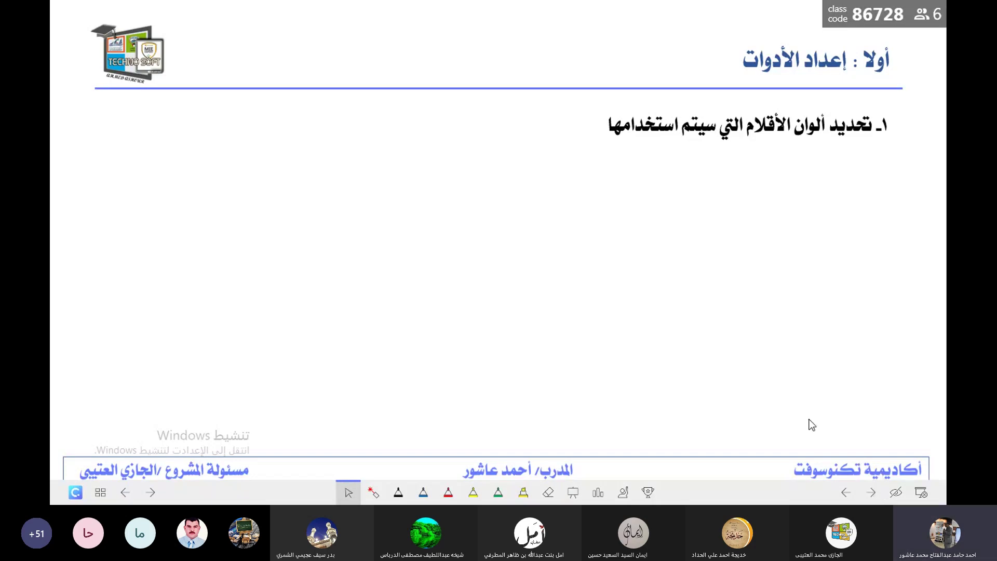
key("Escape")
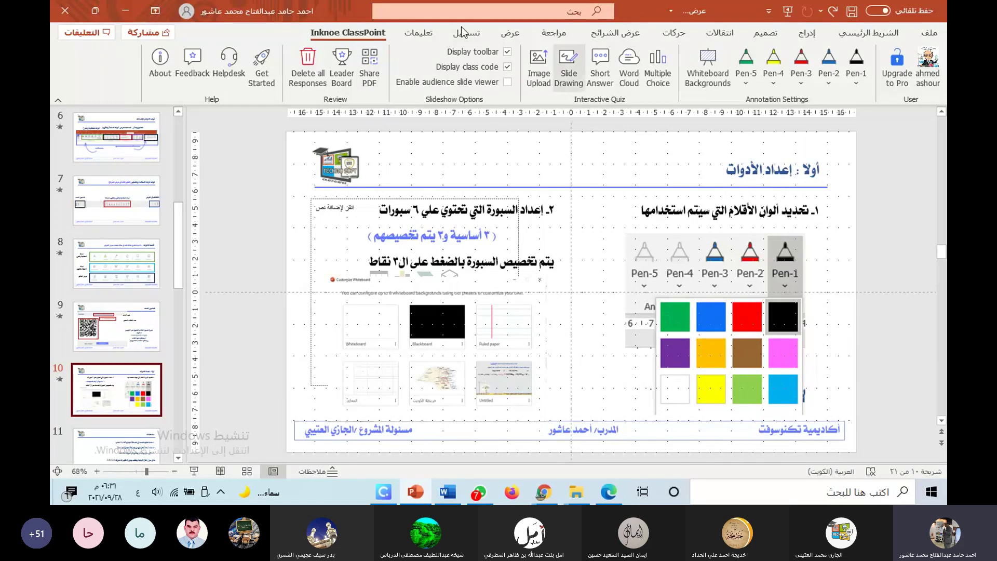
View the QR code for sharing the presentation as a PDF and the ClassPoint leader board, closing each window.
left_click(364, 64)
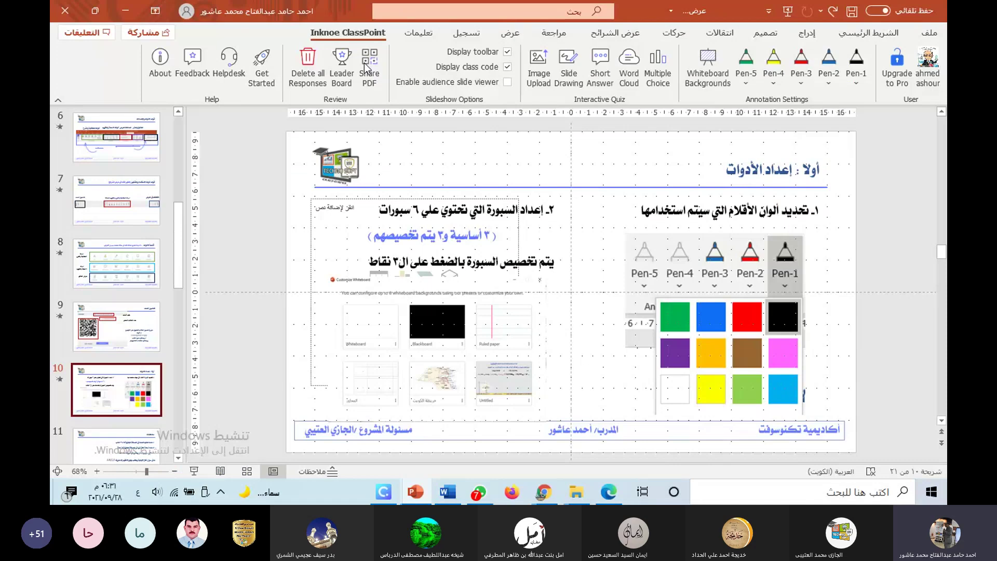
left_click(366, 66)
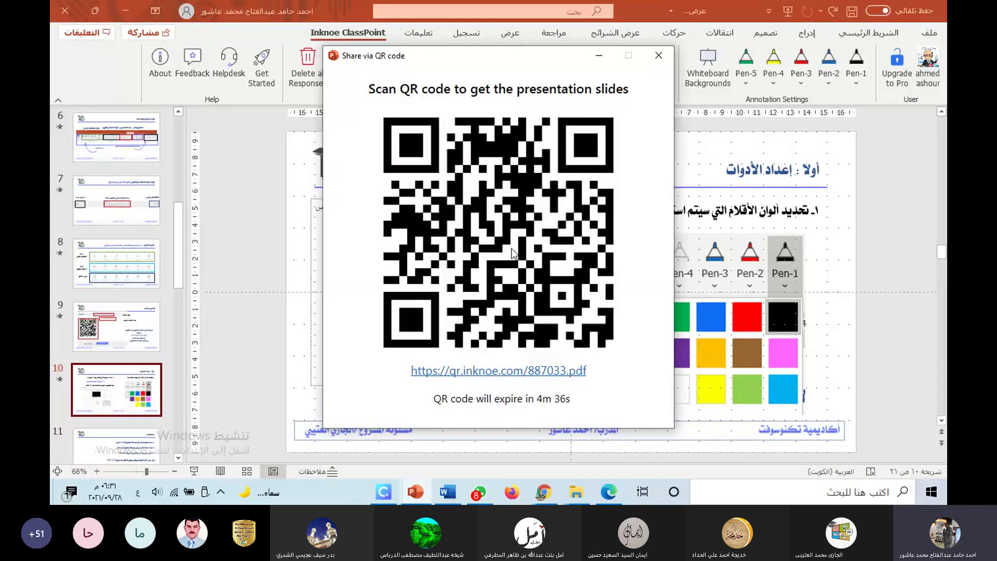
left_click(659, 56)
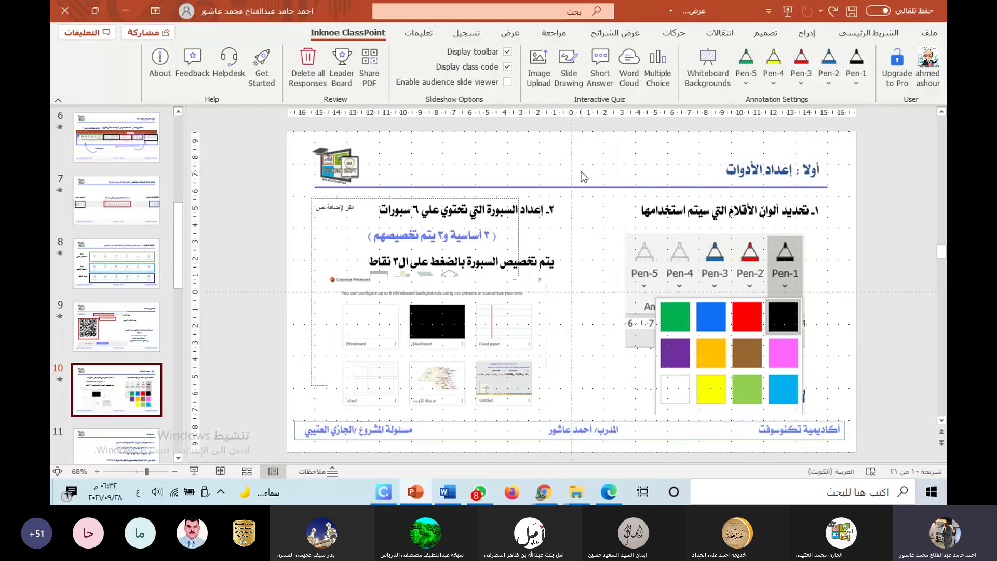
left_click(343, 61)
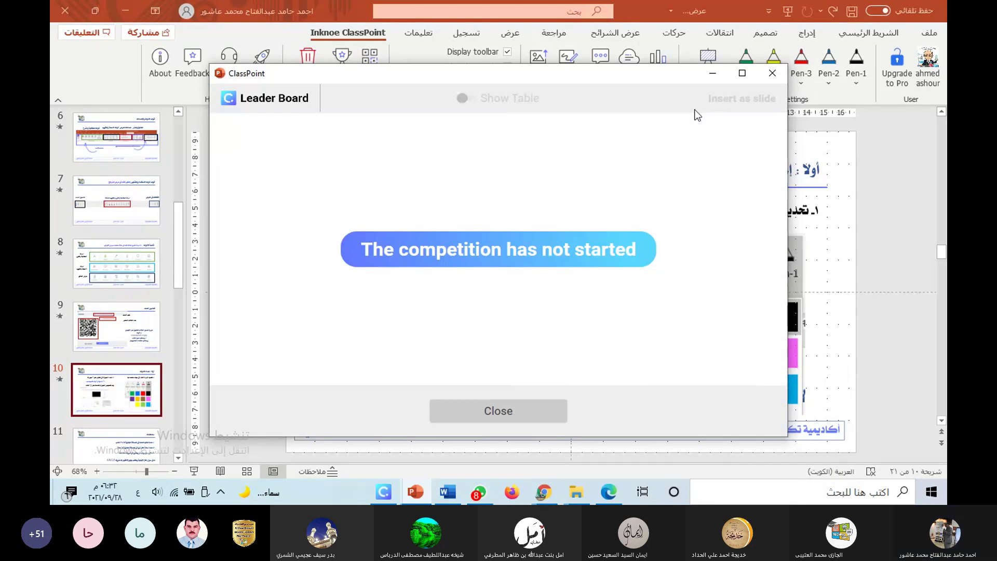
left_click(772, 73)
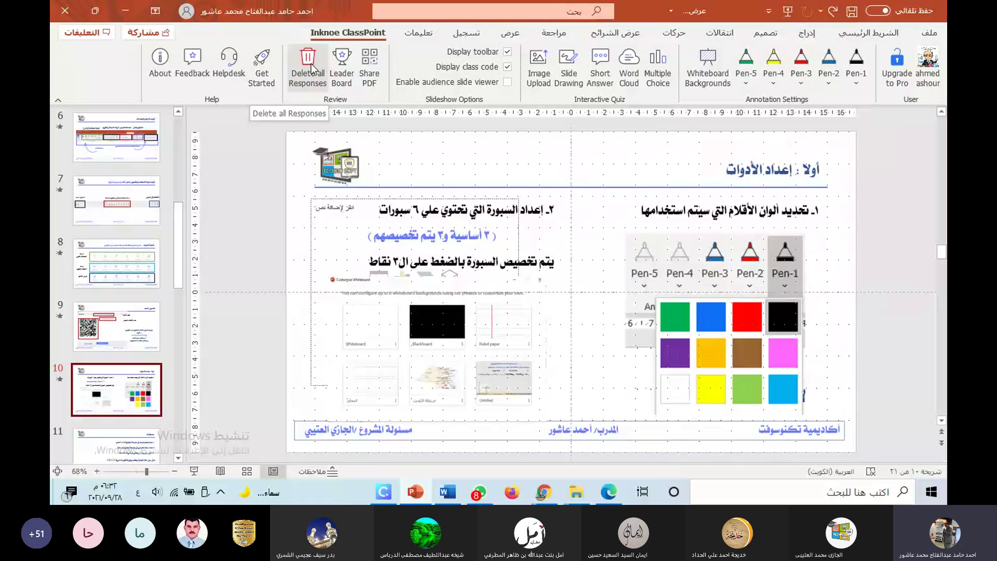
Present slide 10, exit the slideshow with the ClassPoint toolbar, and start presenting the slide again.
left_click(200, 473)
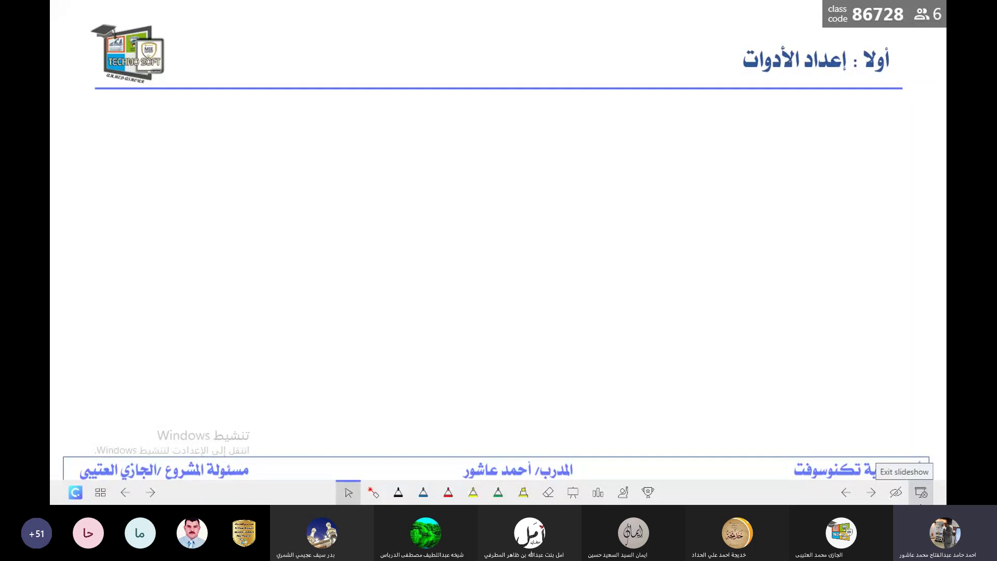
left_click(921, 493)
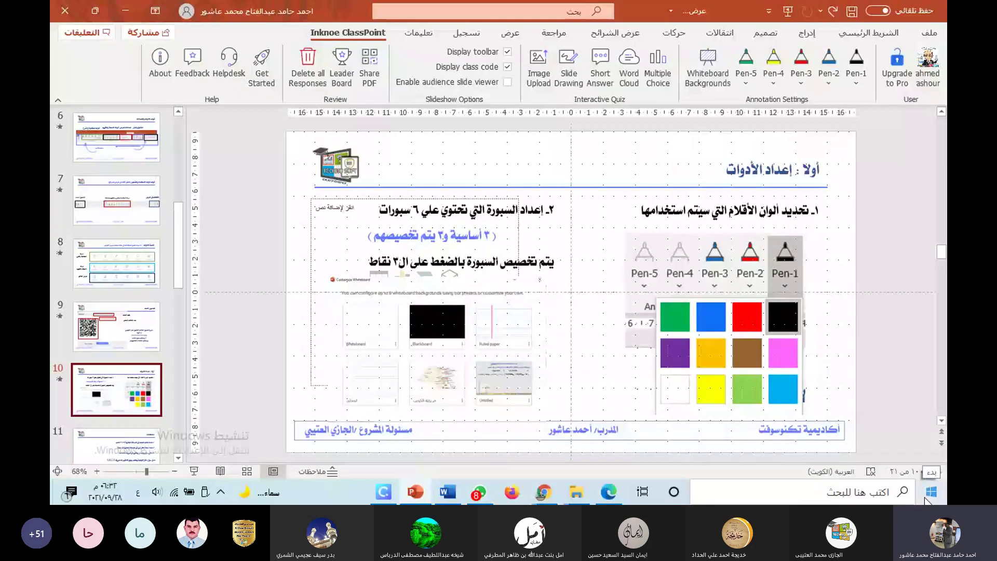
left_click(196, 470)
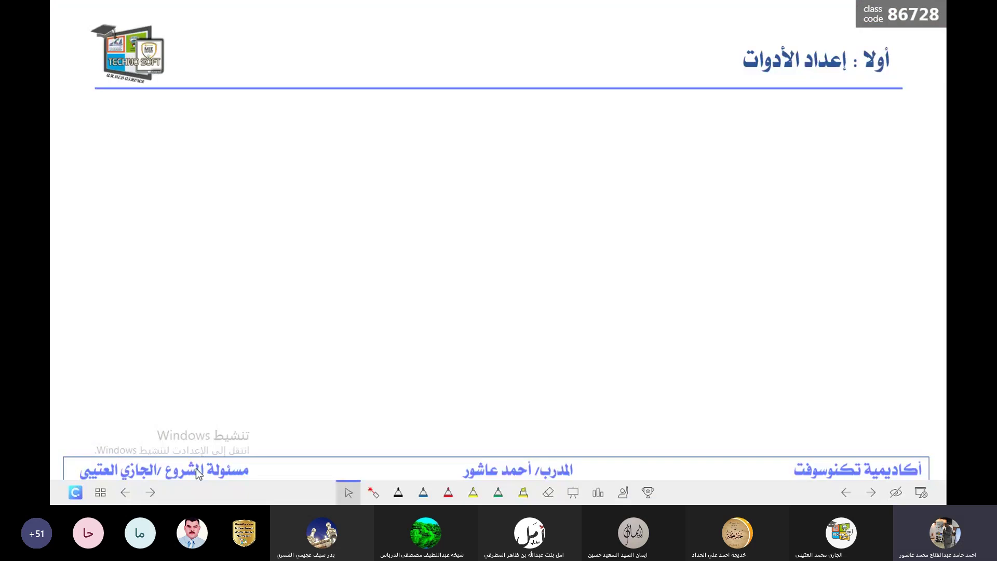
left_click(873, 496)
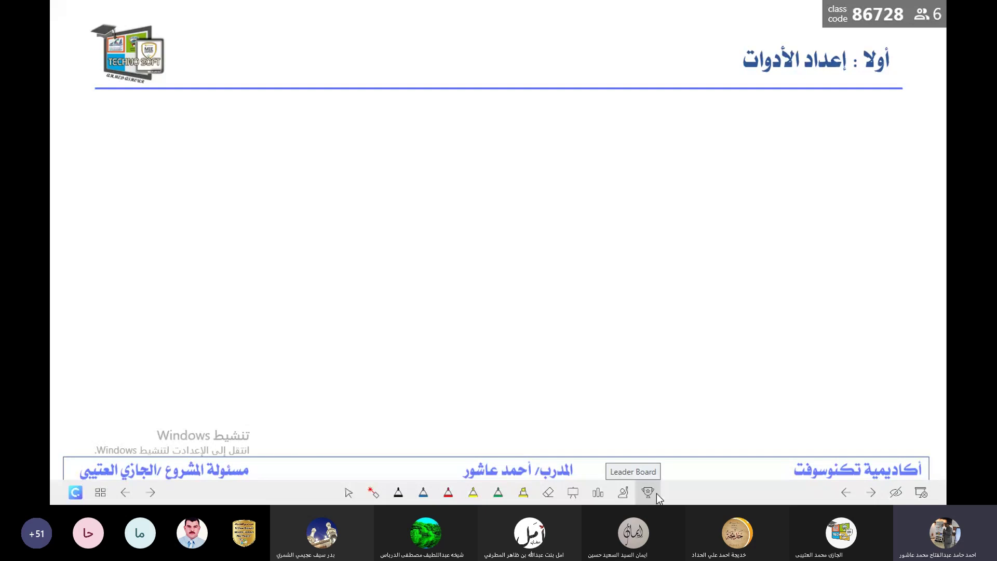
Use Pick a Name to reveal the green and brown cards, hide both again, reveal the purple card, and close the picker.
left_click(624, 492)
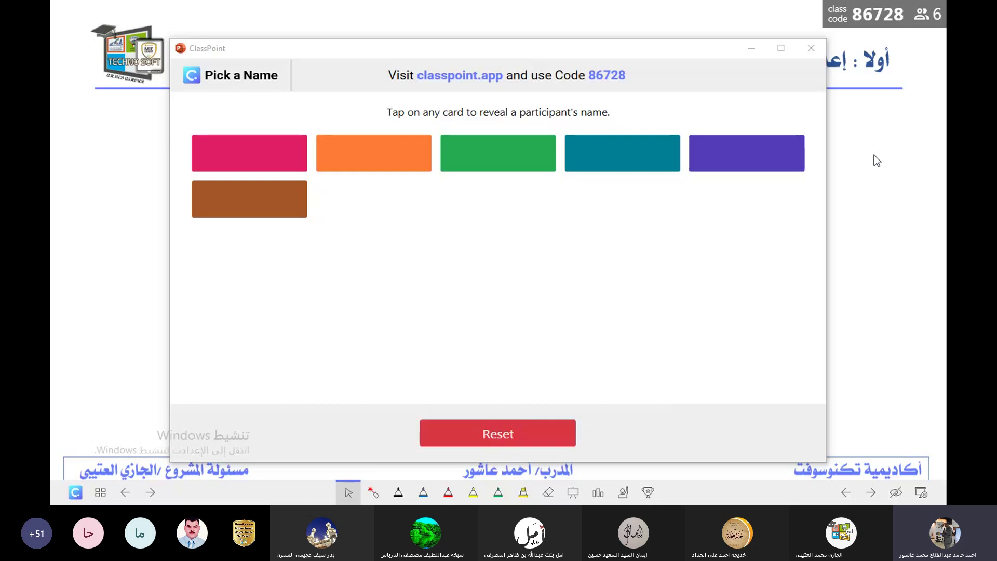
left_click(816, 50)
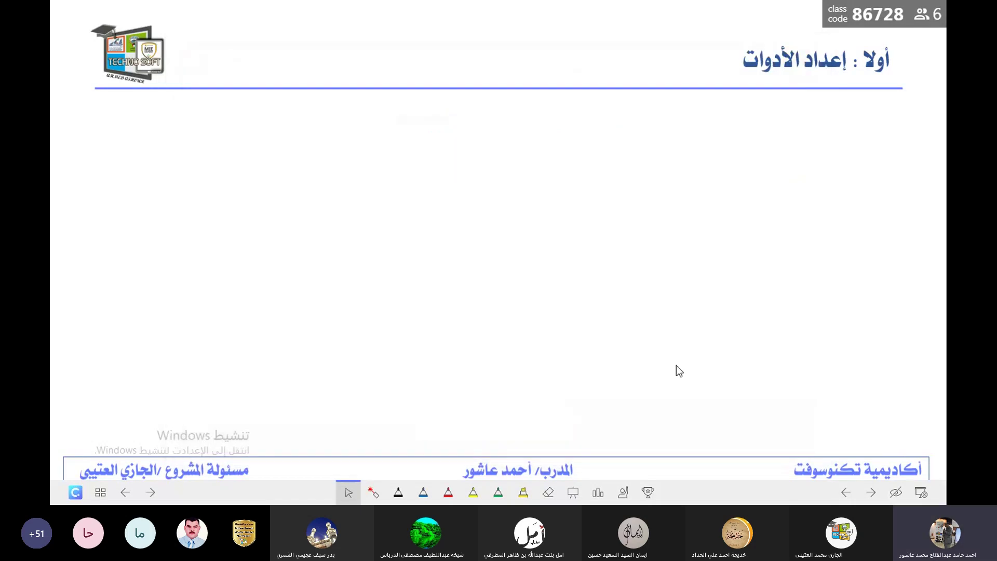
left_click(626, 497)
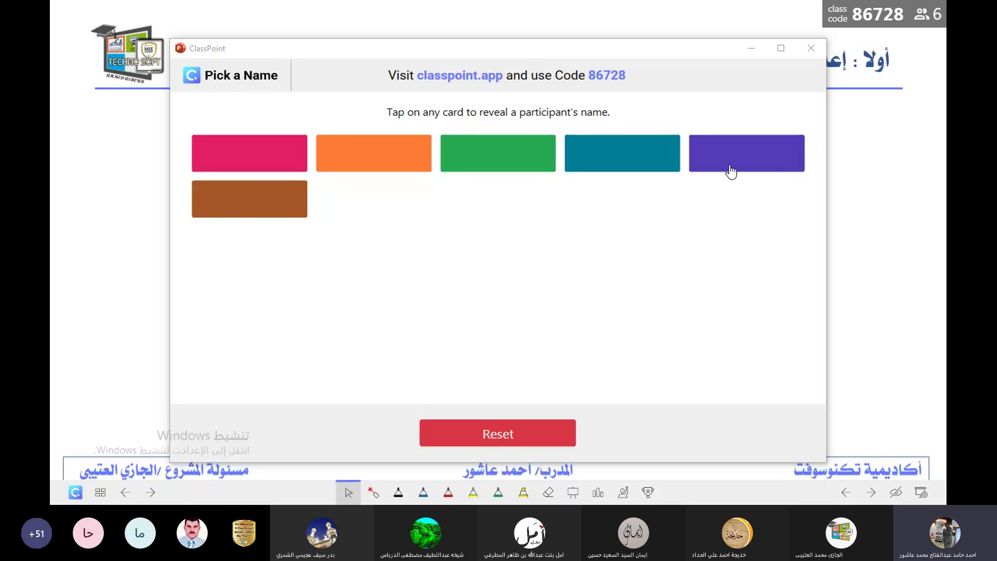
left_click(549, 163)
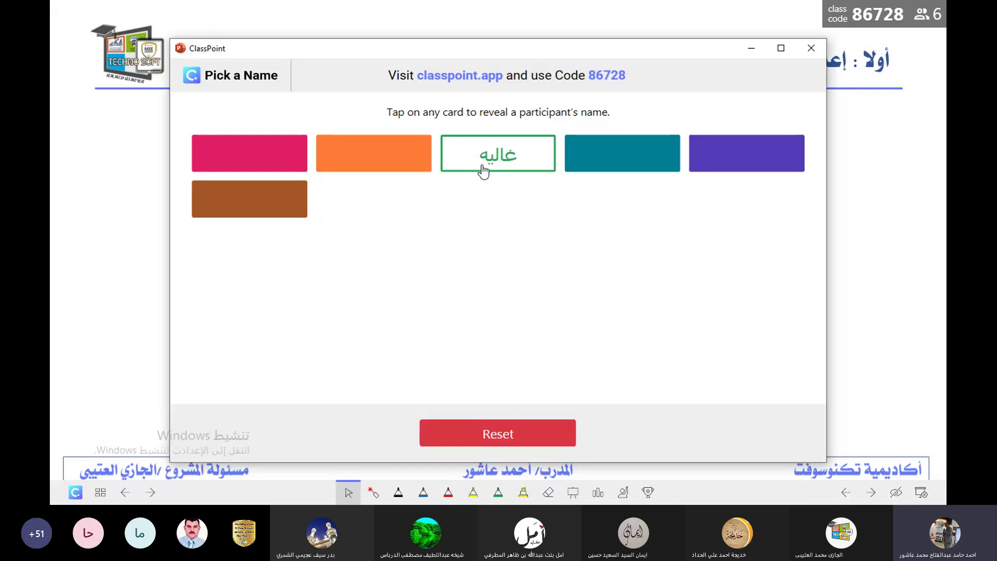
left_click(263, 204)
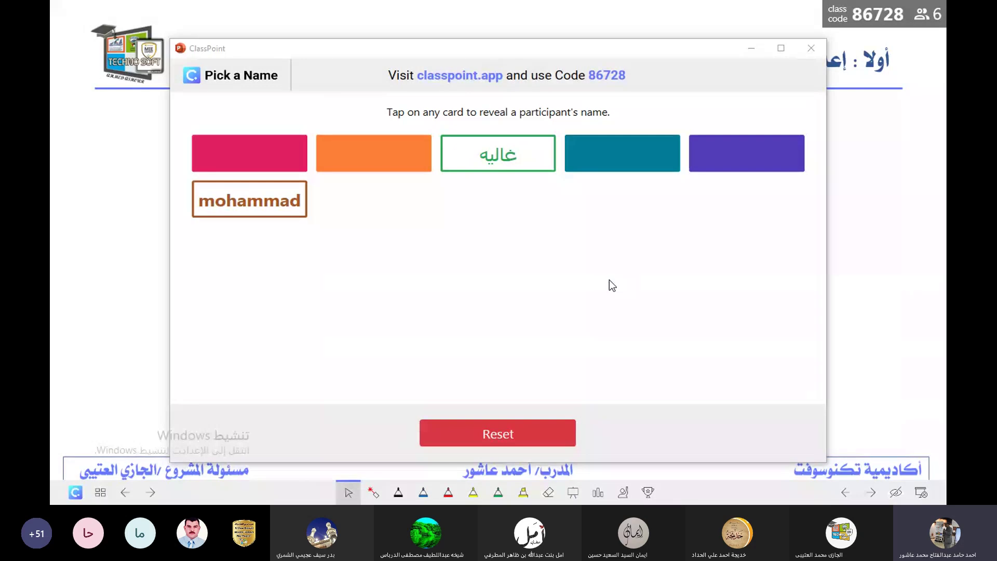
left_click(519, 169)
left_click(296, 199)
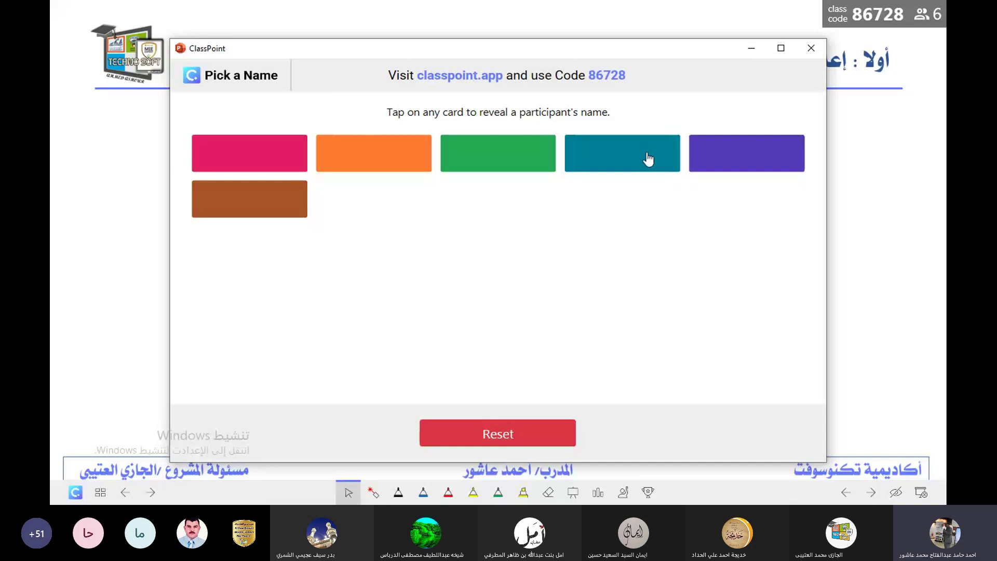
left_click(748, 150)
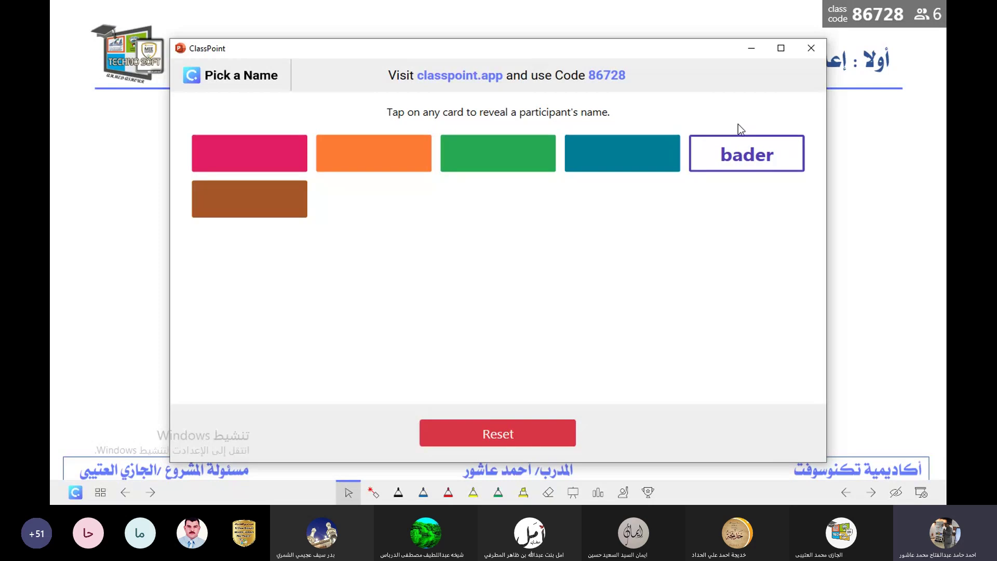
left_click(810, 48)
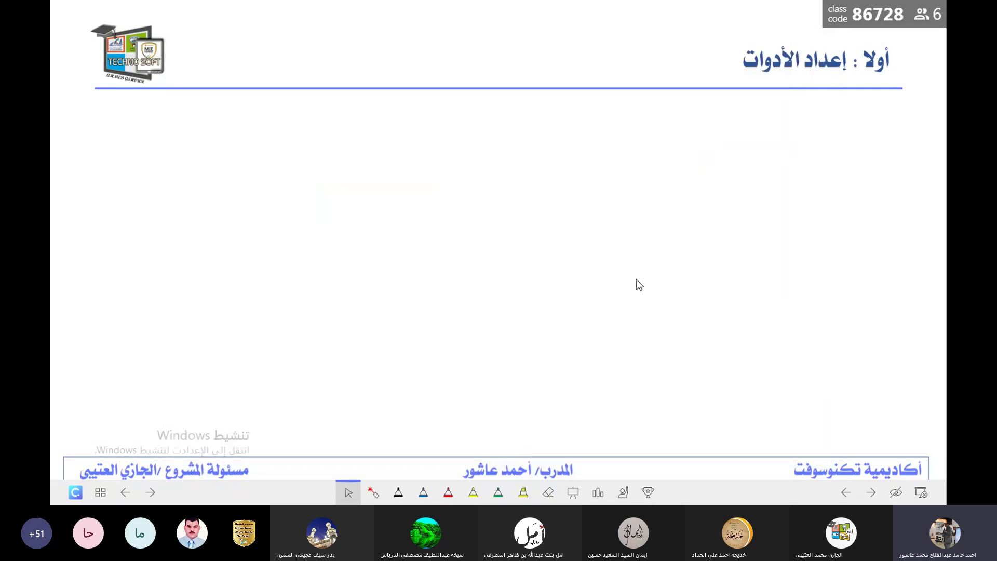
Start a True / False Quick Poll on the presented slide and close the poll window.
left_click(599, 493)
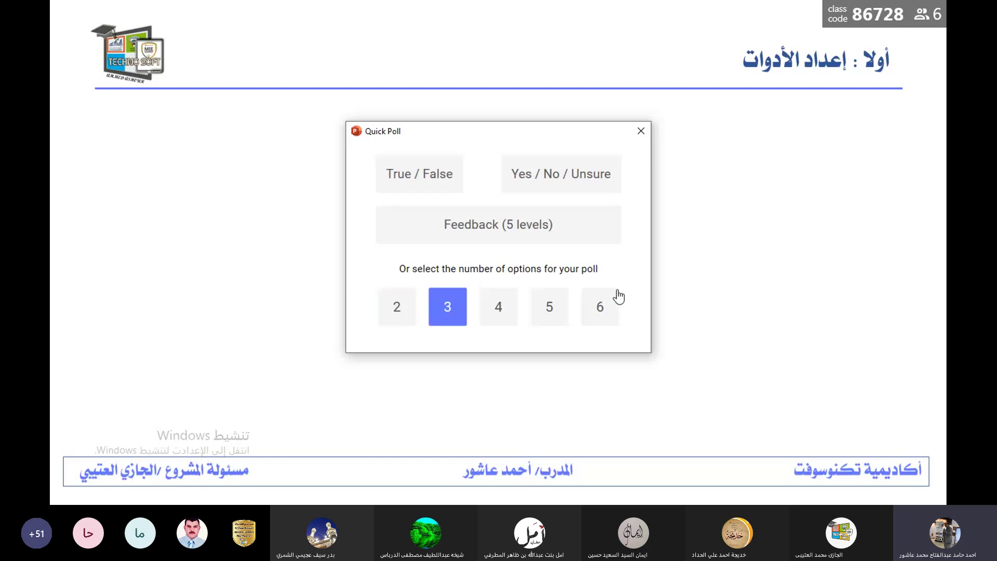
left_click(430, 176)
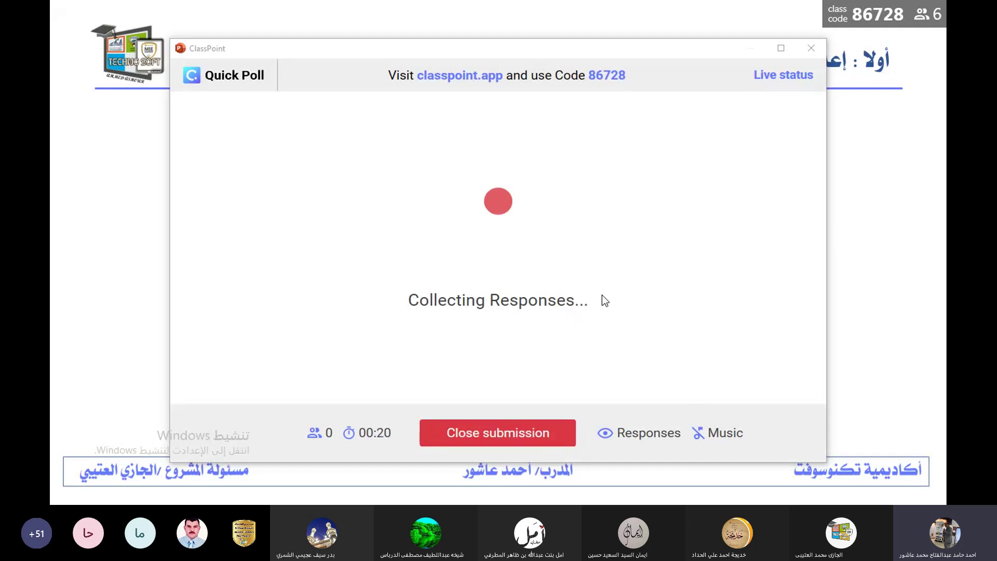
left_click(811, 47)
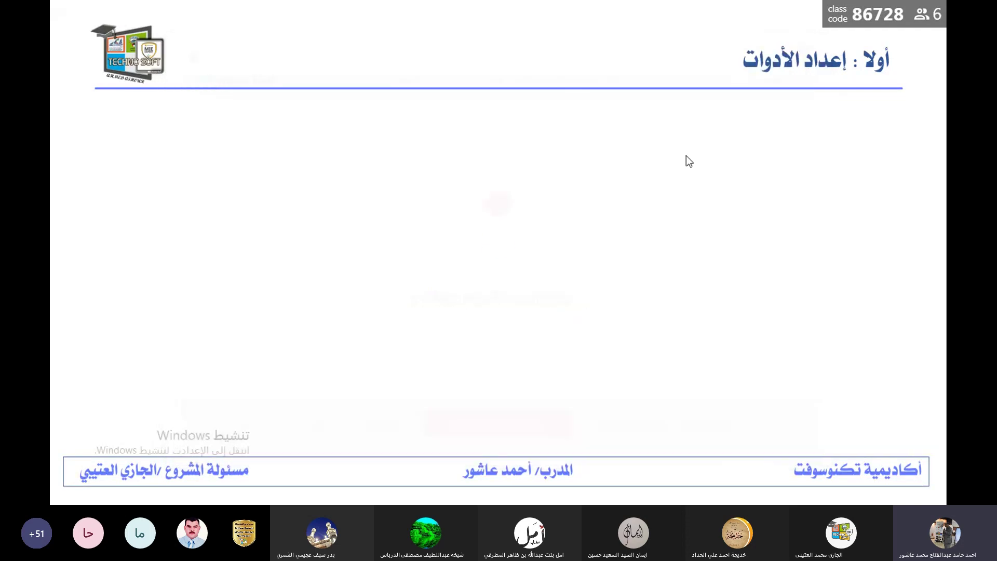
Add a whiteboard slide using the saved periodic table background and select the red pen for annotating it.
mouse_move(549, 500)
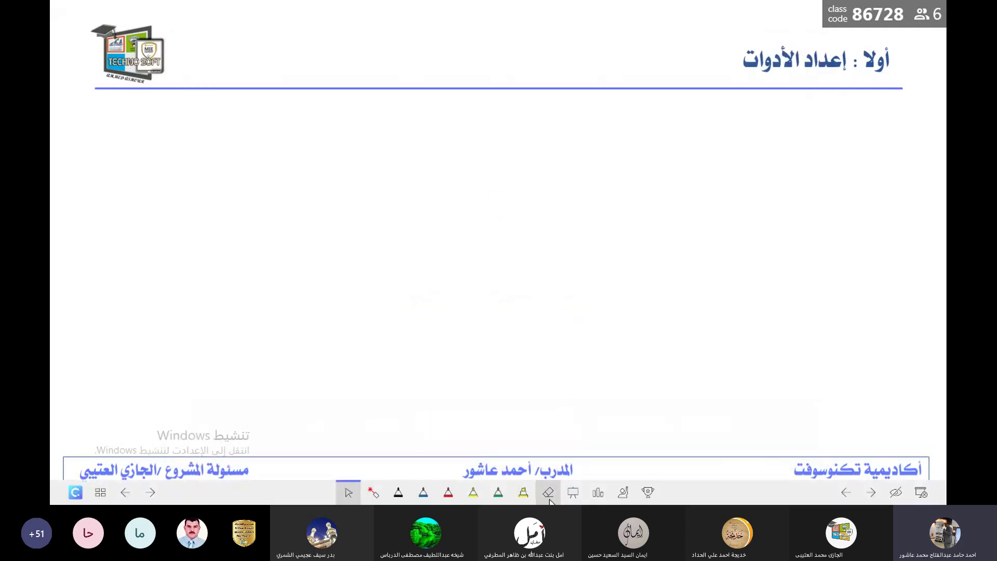
left_click(574, 492)
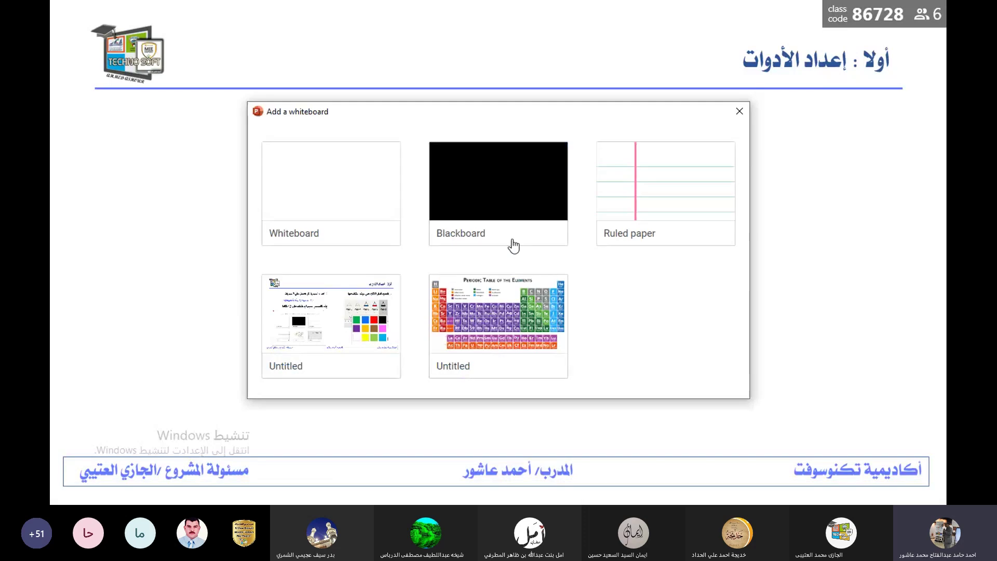
left_click(502, 311)
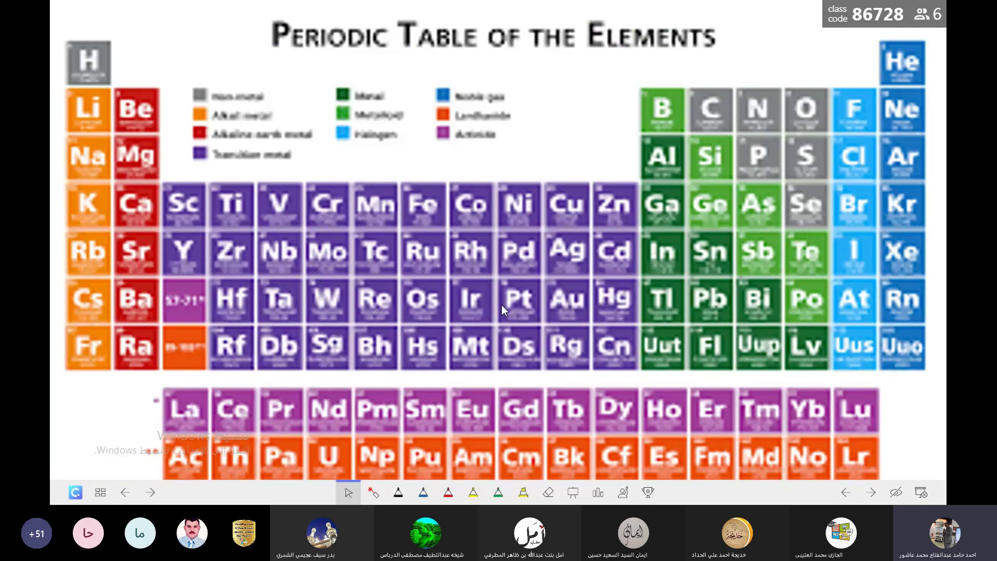
left_click(454, 491)
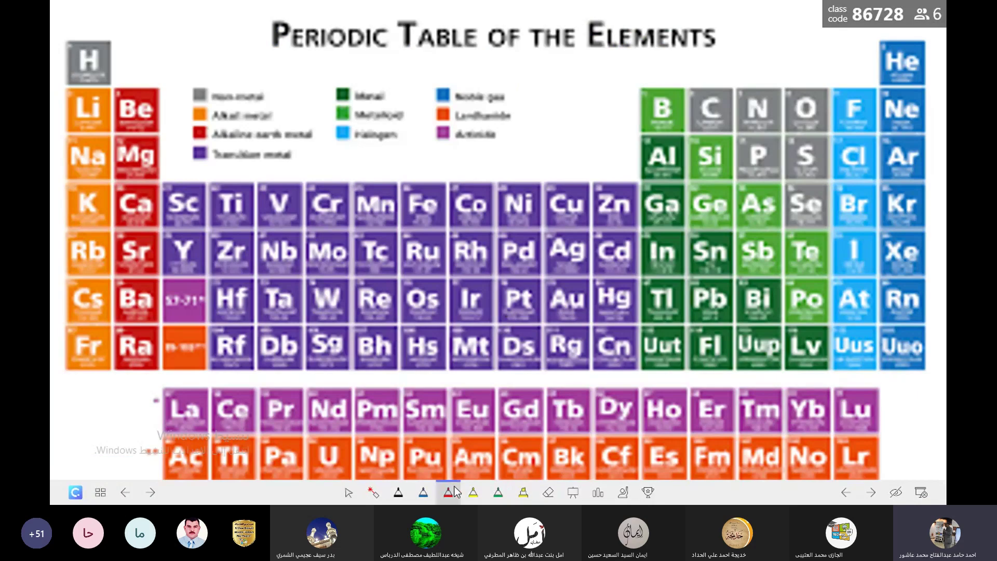
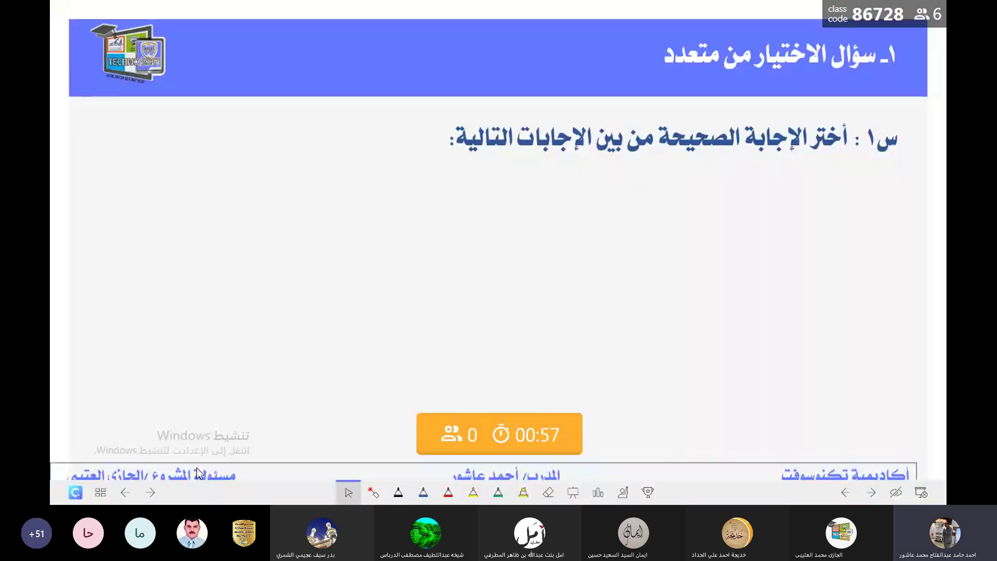
Exit the slideshow and delete the Multiple Choice button from slide 13, closing the Interactive Quiz settings.
key("Escape")
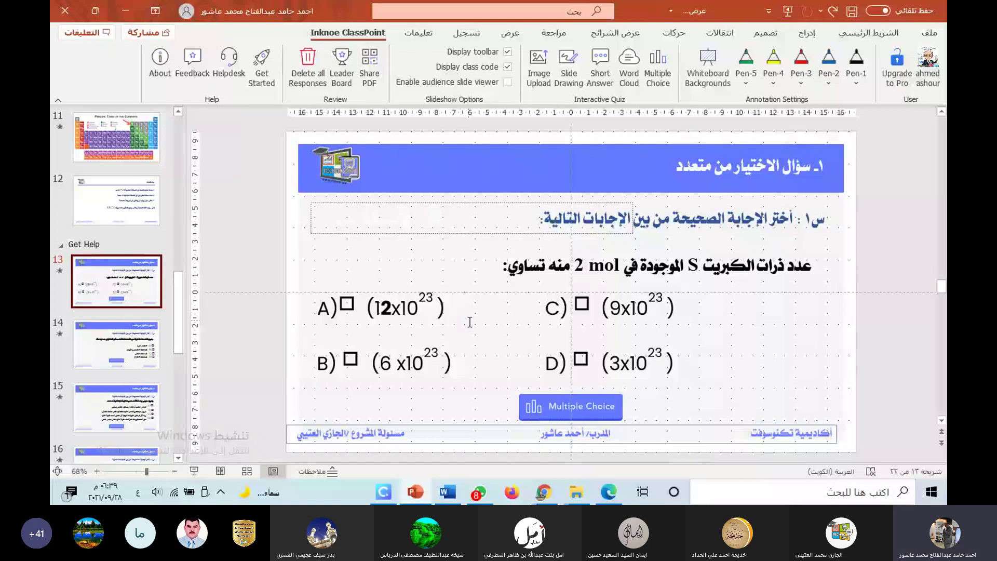
right_click(545, 412)
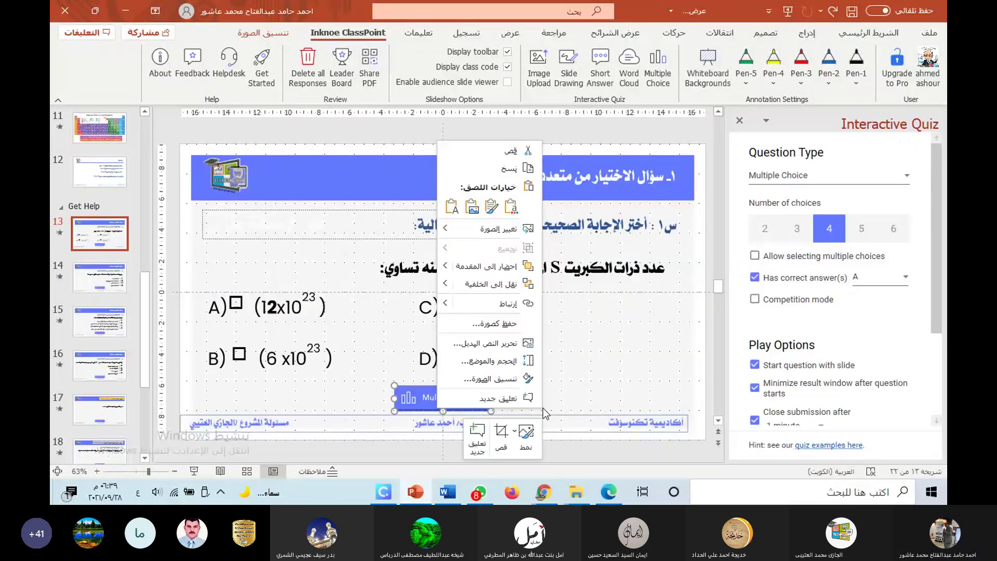
left_click(424, 402)
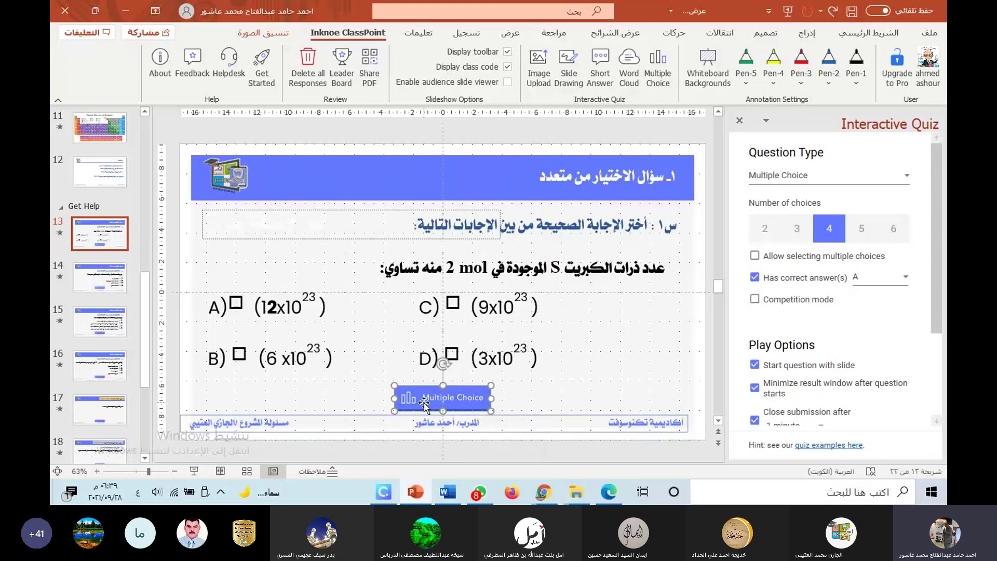
key("Delete")
left_click(423, 403)
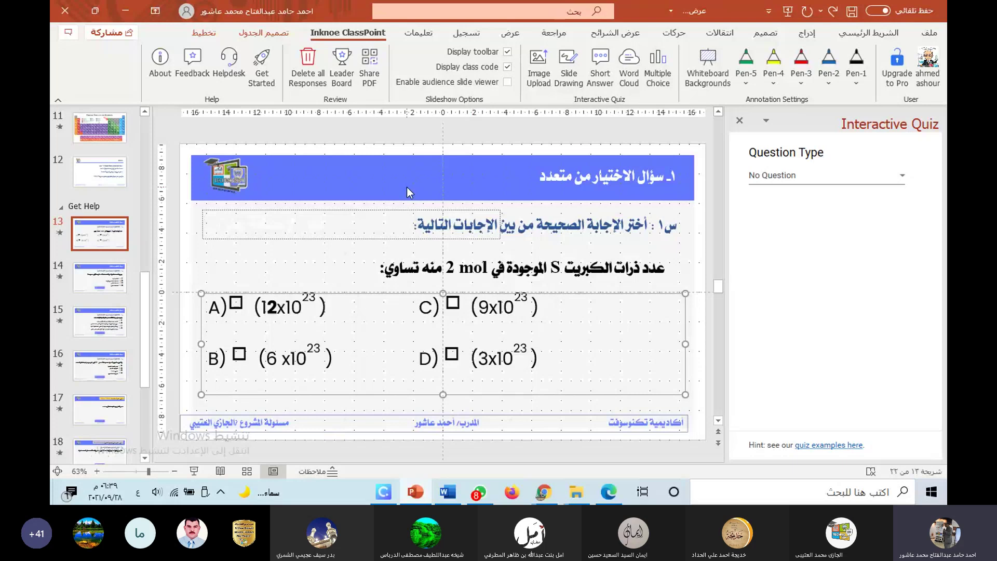
left_click(310, 254)
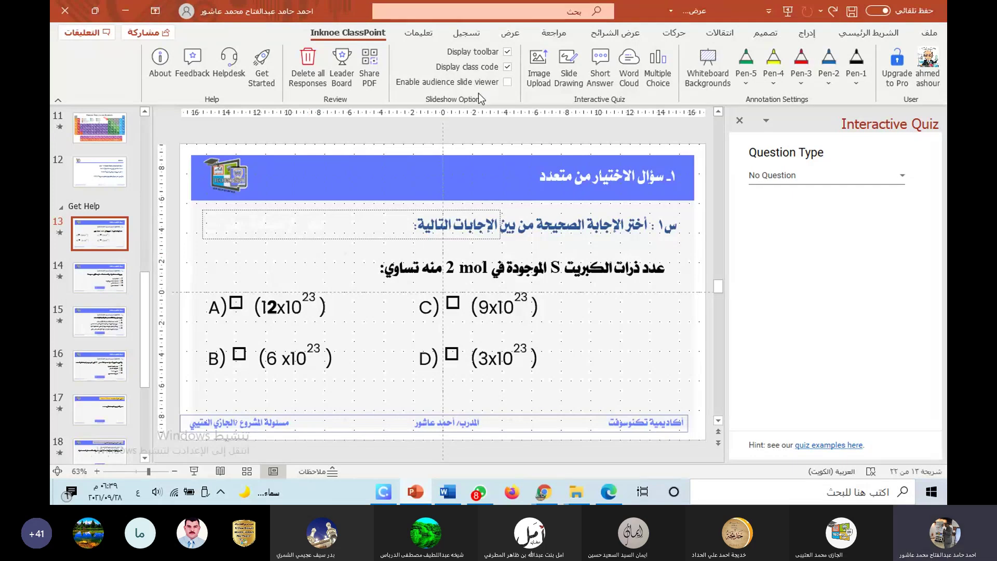
left_click(739, 121)
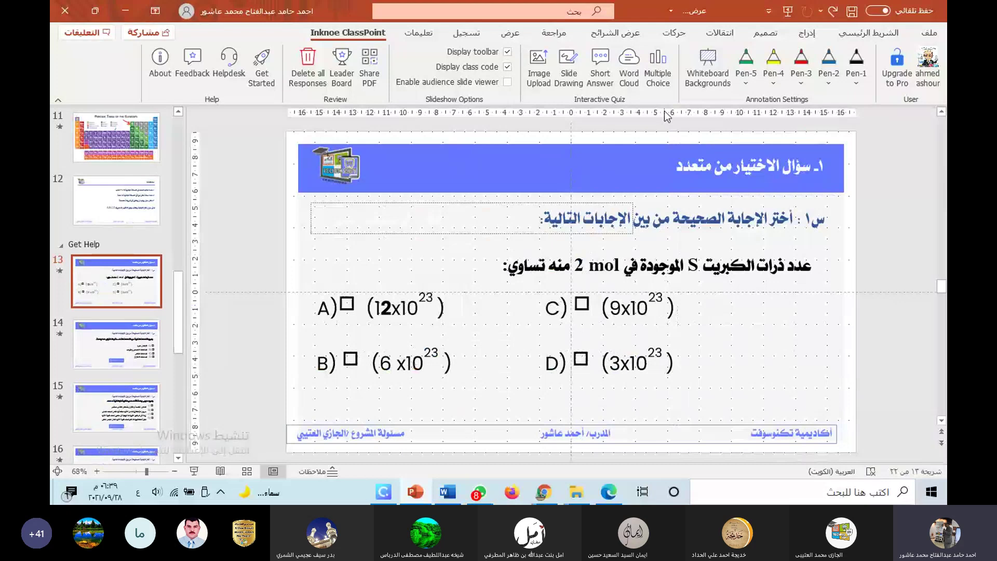
Insert a Multiple Choice quiz button on slide 13 and review the question types, keeping Multiple Choice.
left_click(657, 59)
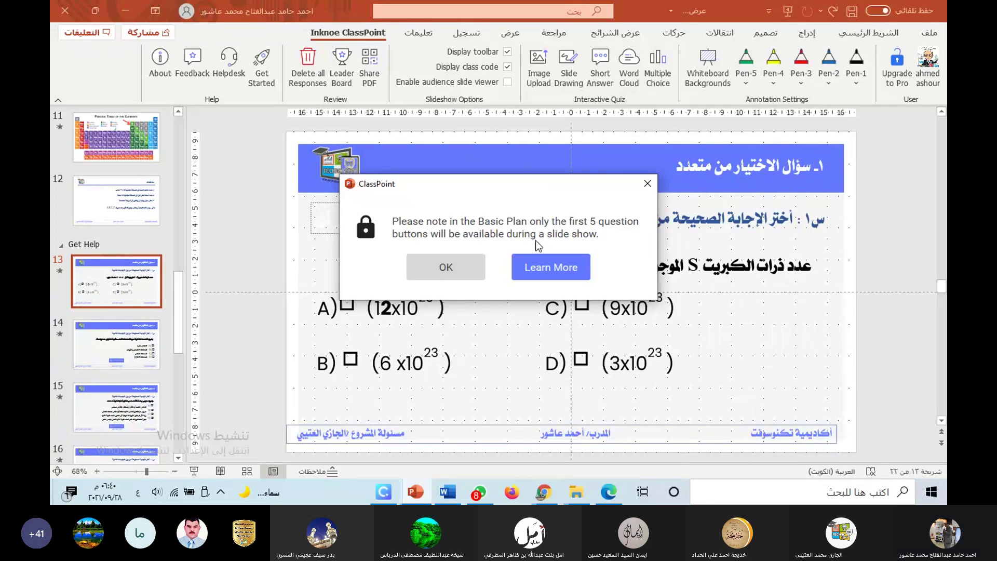
left_click(479, 267)
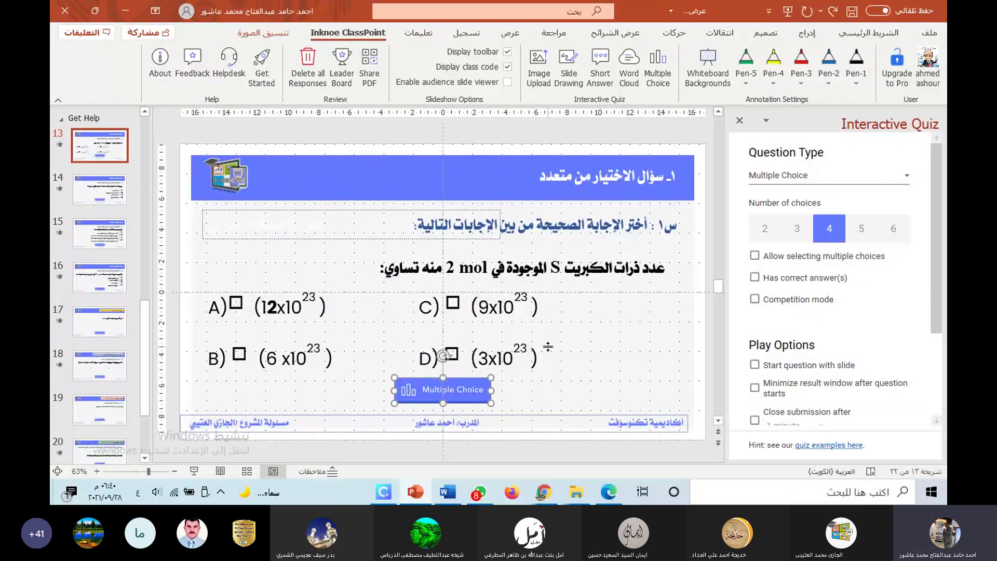
left_click(890, 175)
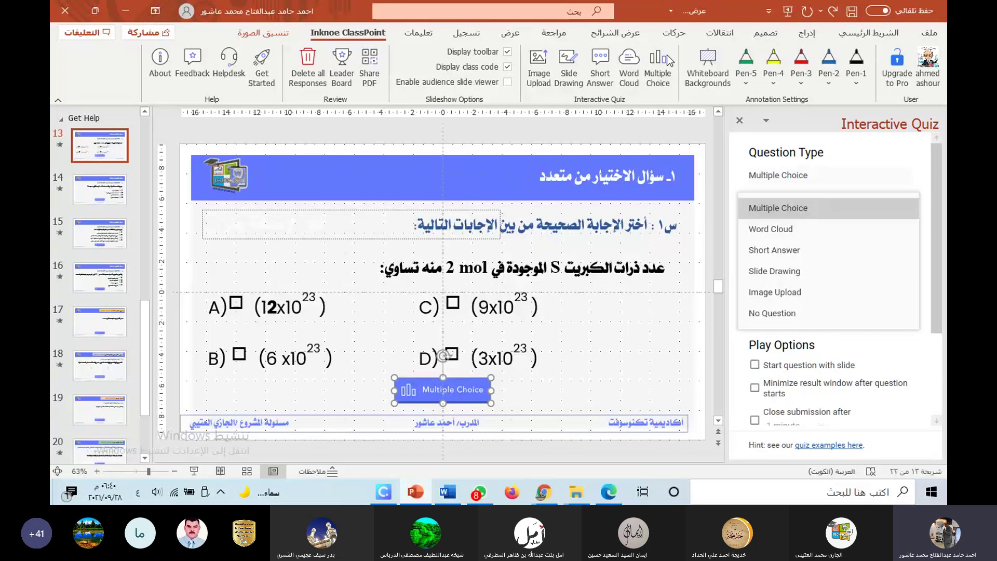
left_click(820, 211)
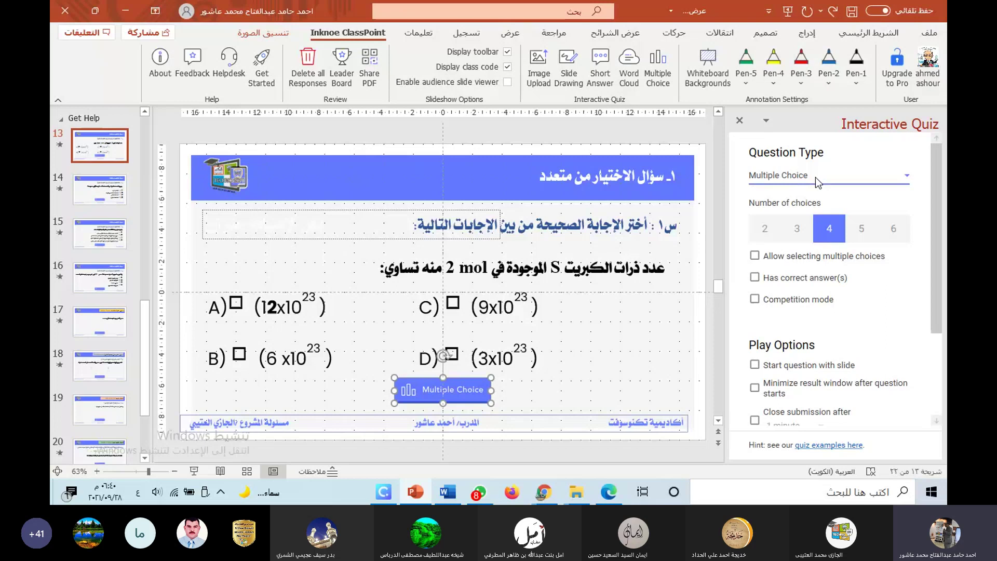
left_click(908, 183)
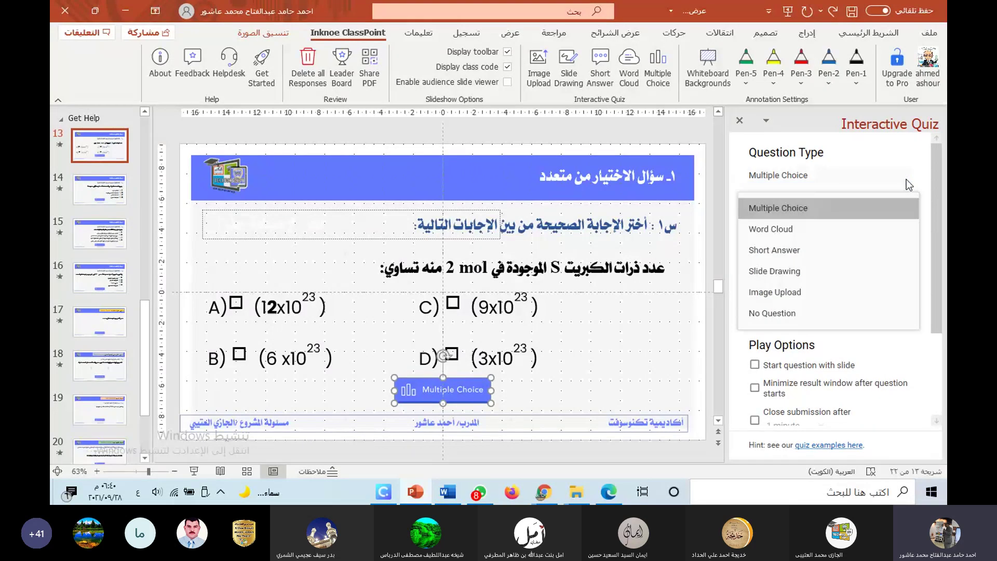
left_click(906, 181)
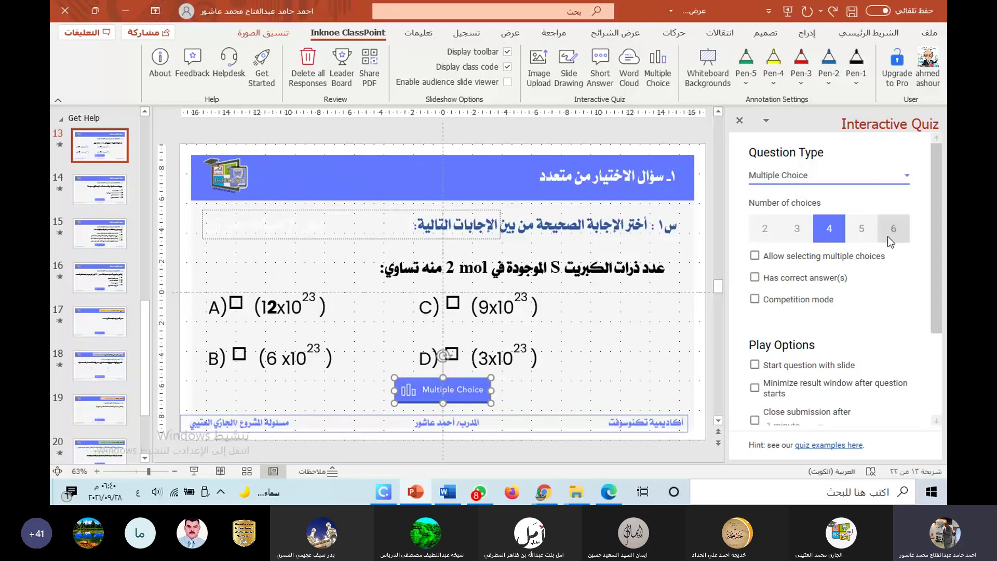
left_click_drag(930, 239, 936, 257)
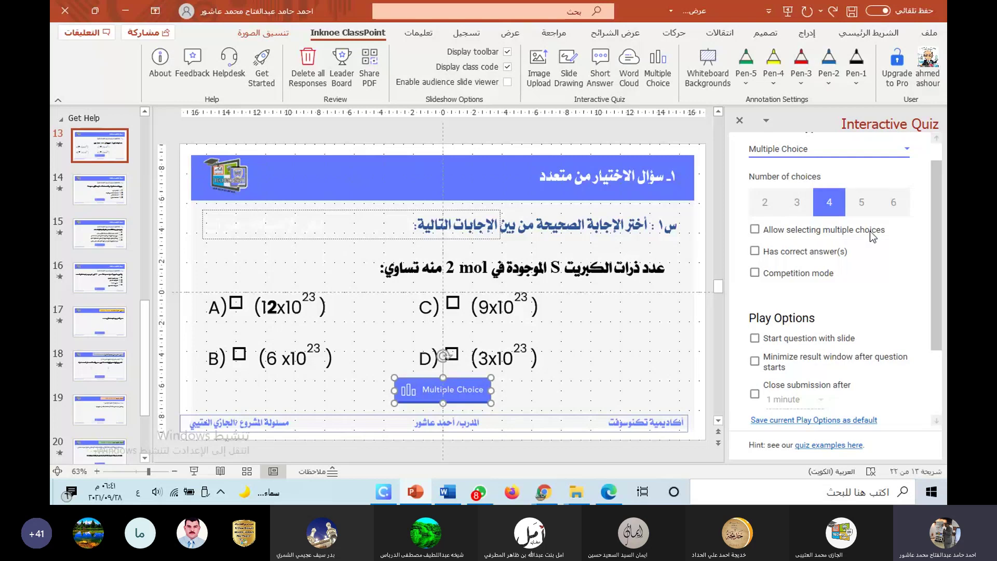
Toggle the option to allow selecting multiple choices on and off, leaving it disabled.
left_click(755, 231)
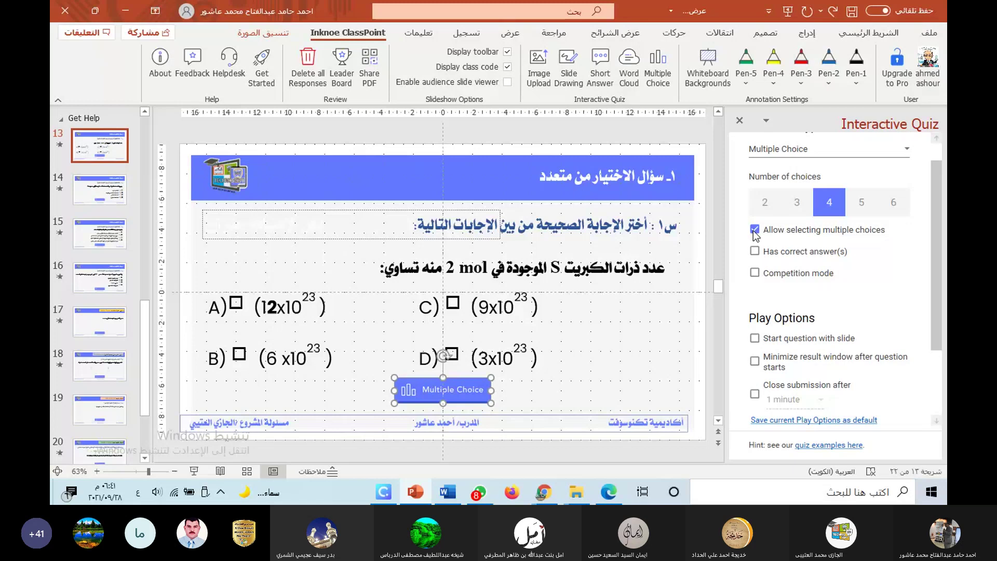
left_click(755, 232)
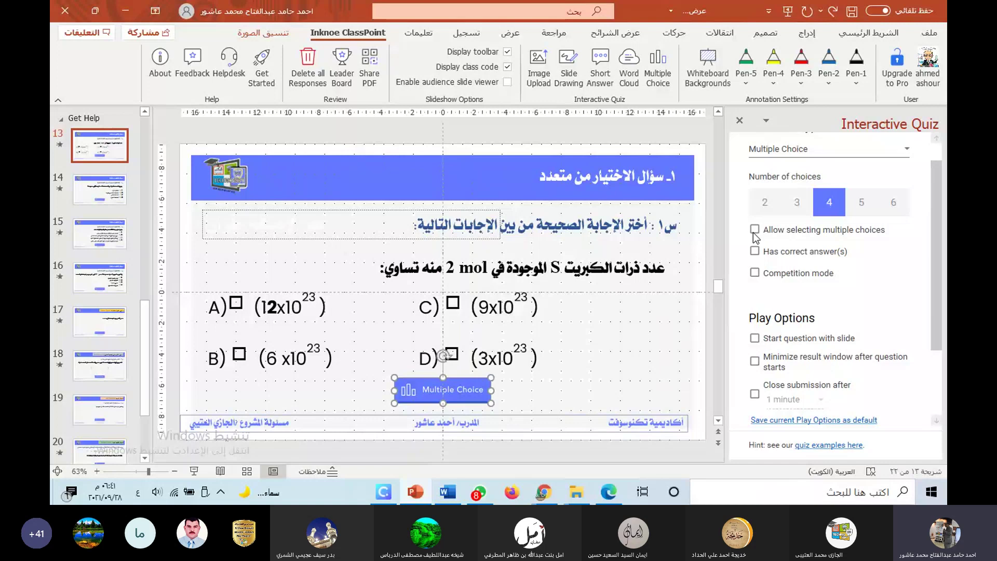
left_click(754, 231)
left_click(755, 231)
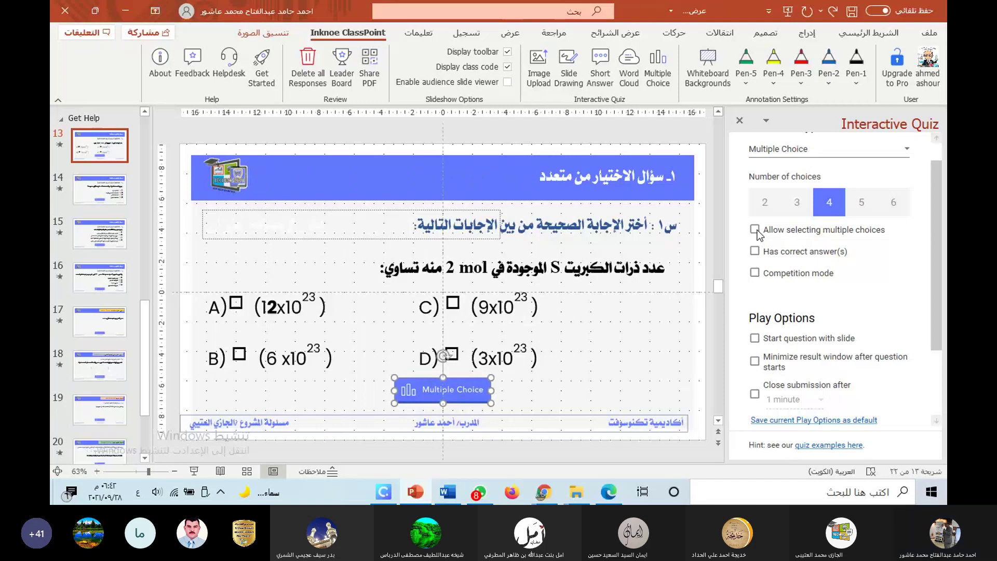
left_click(756, 231)
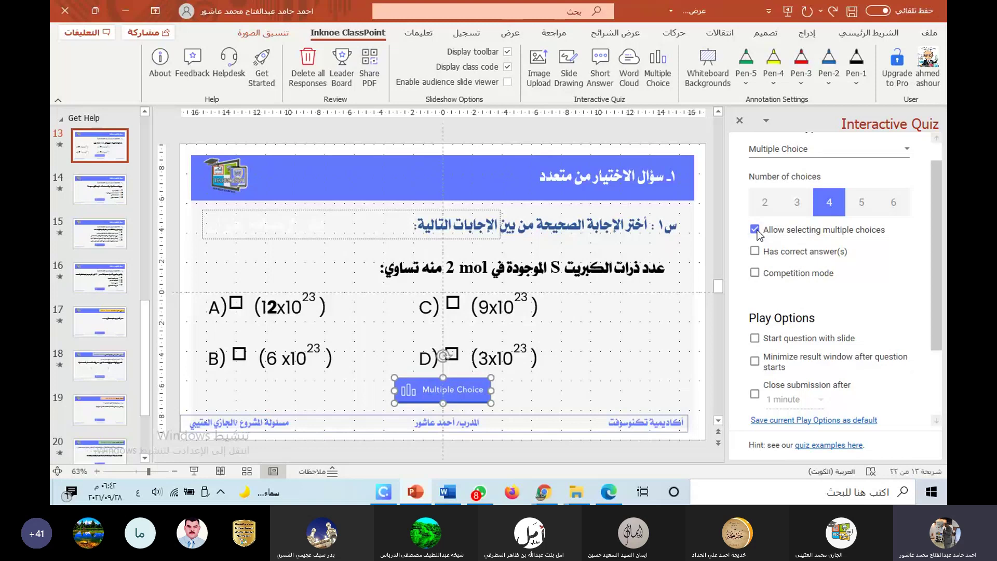
left_click(756, 231)
Enable the correct-answer option for the question and mark B as the correct answer.
left_click(756, 251)
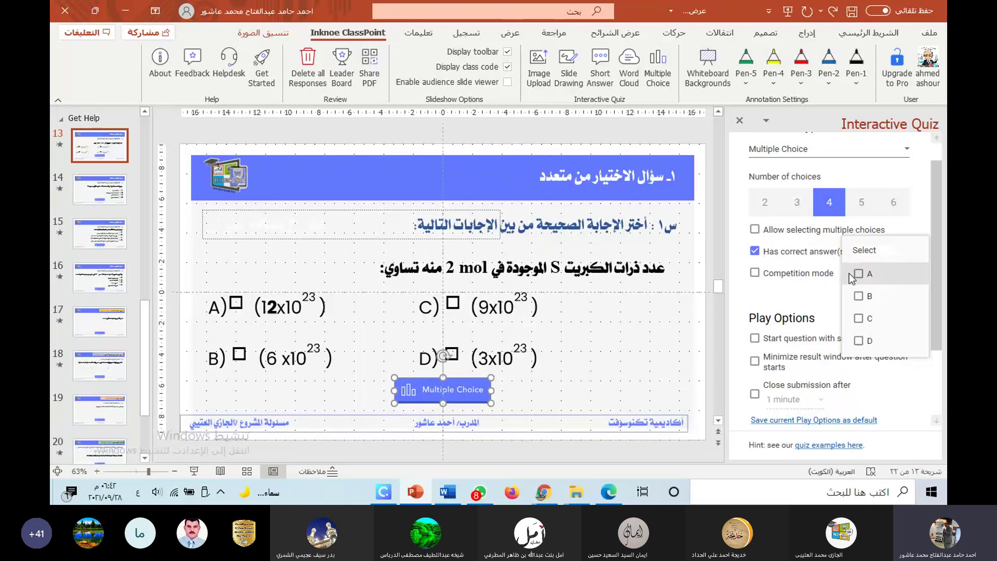
left_click(861, 296)
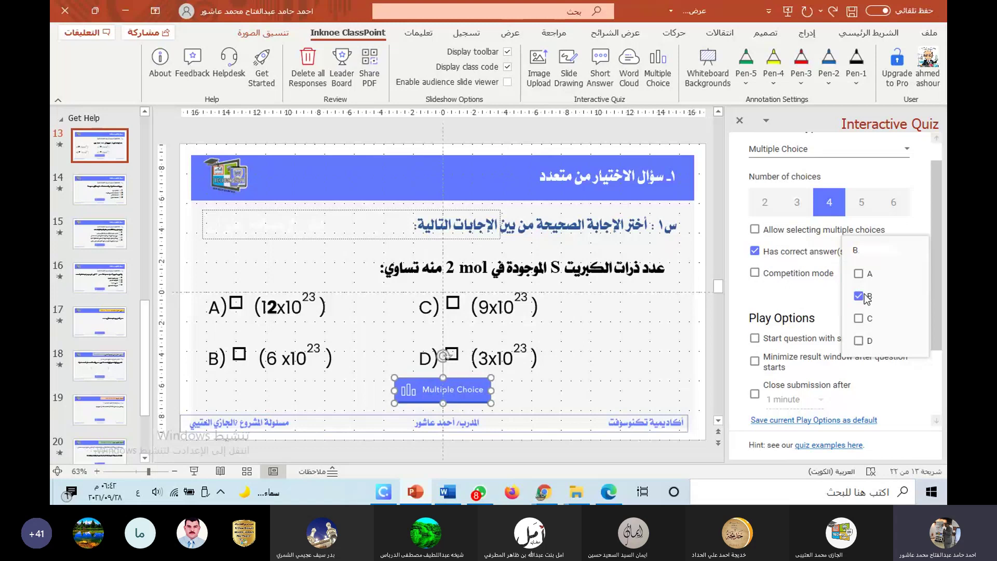
left_click(736, 310)
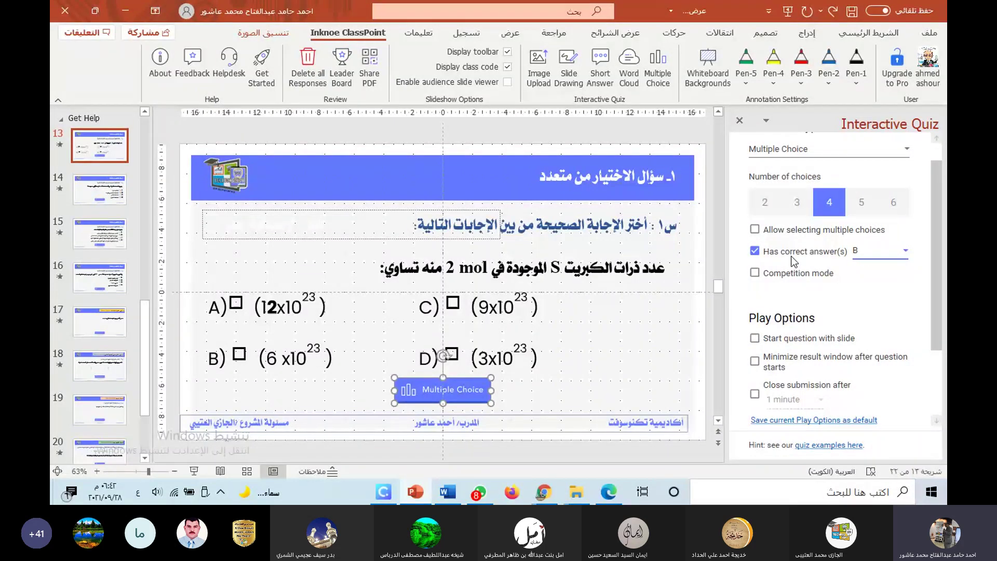
Allow selecting multiple choices and mark A, B and C as correct answers.
left_click(755, 230)
left_click(883, 251)
left_click(858, 274)
left_click(859, 296)
left_click(862, 317)
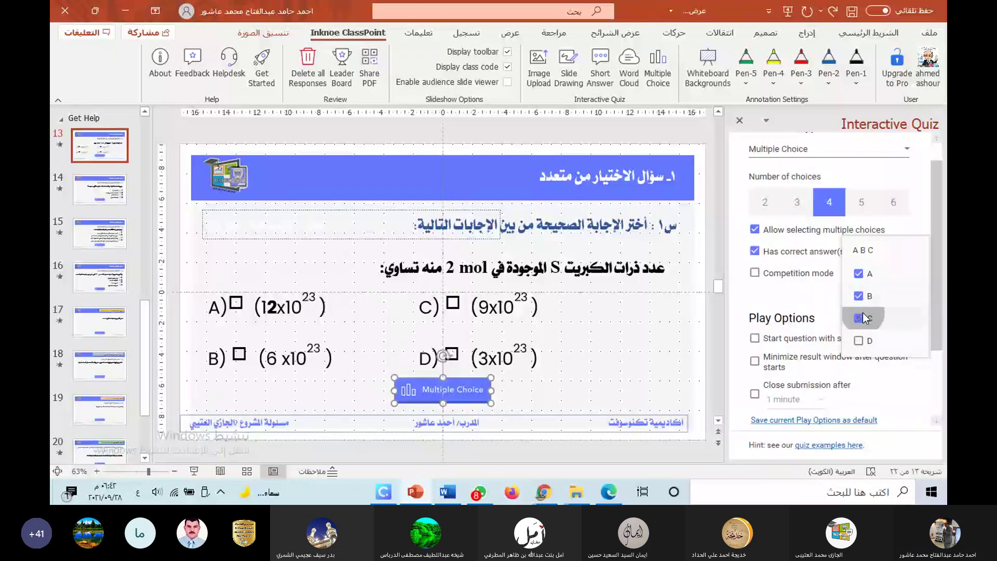
left_click(826, 303)
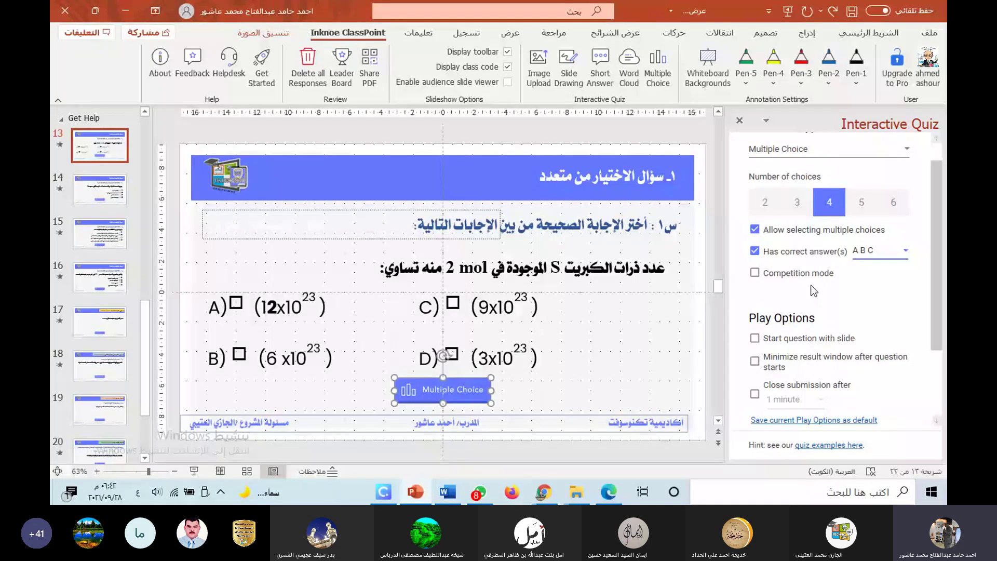
Disallow selecting multiple choices and set B as the only correct answer.
left_click(755, 229)
left_click(881, 251)
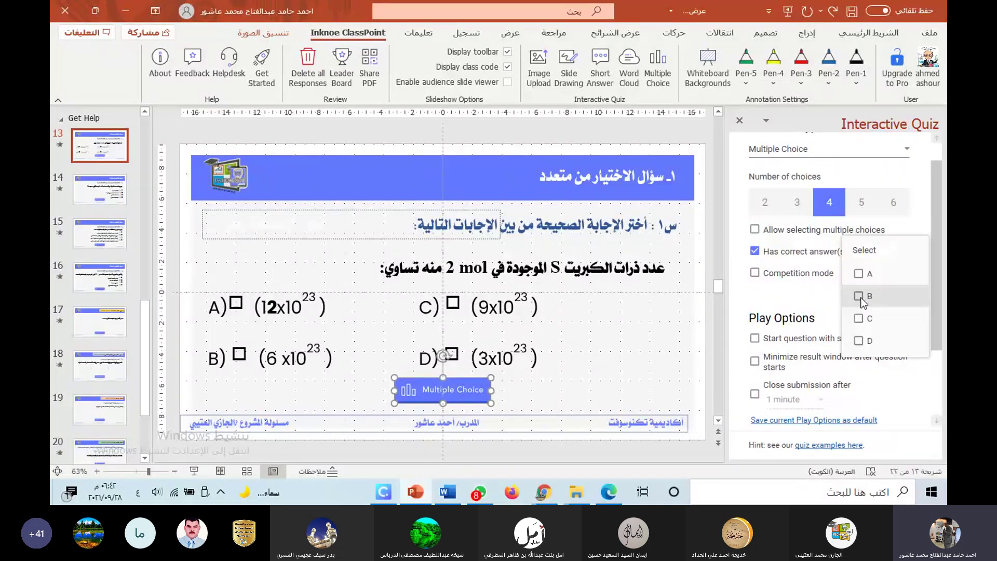
left_click(860, 297)
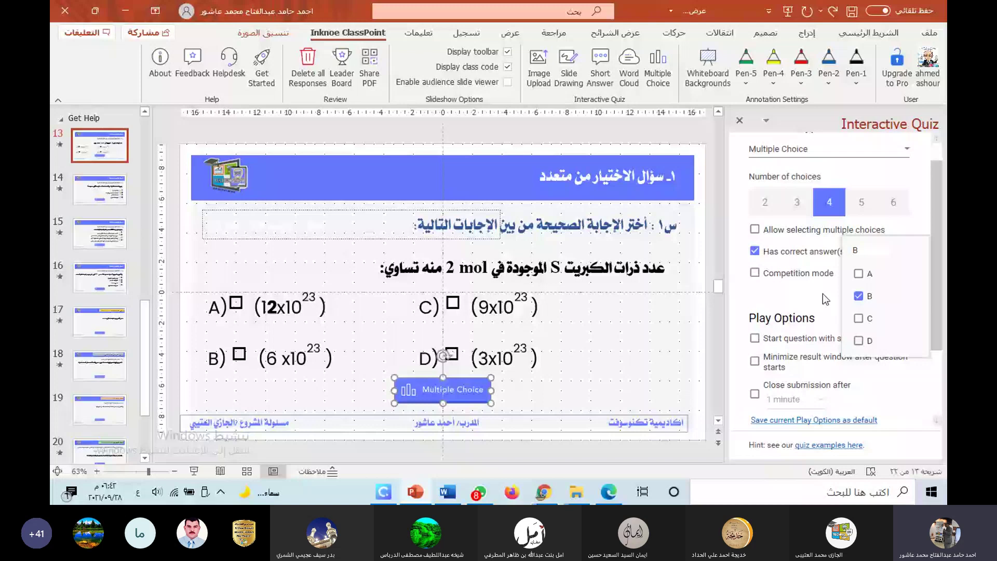
left_click(823, 294)
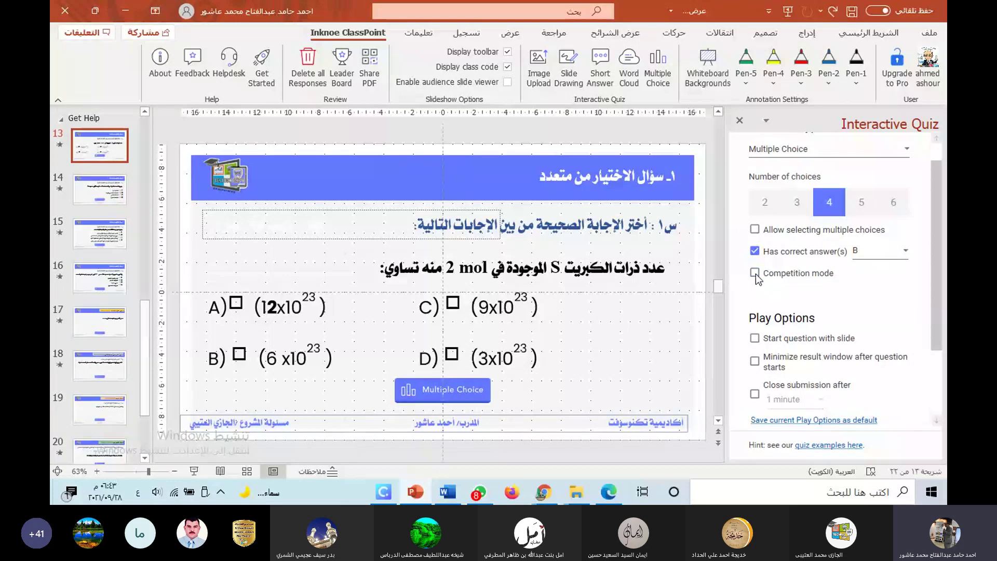
Turn competition mode on for the multiple choice question and back off.
left_click(755, 274)
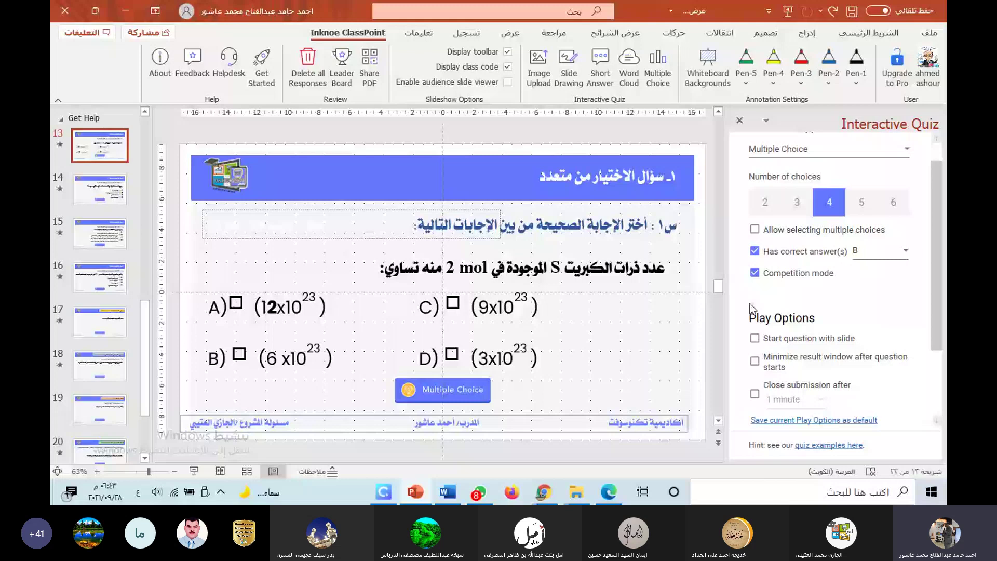
left_click(755, 273)
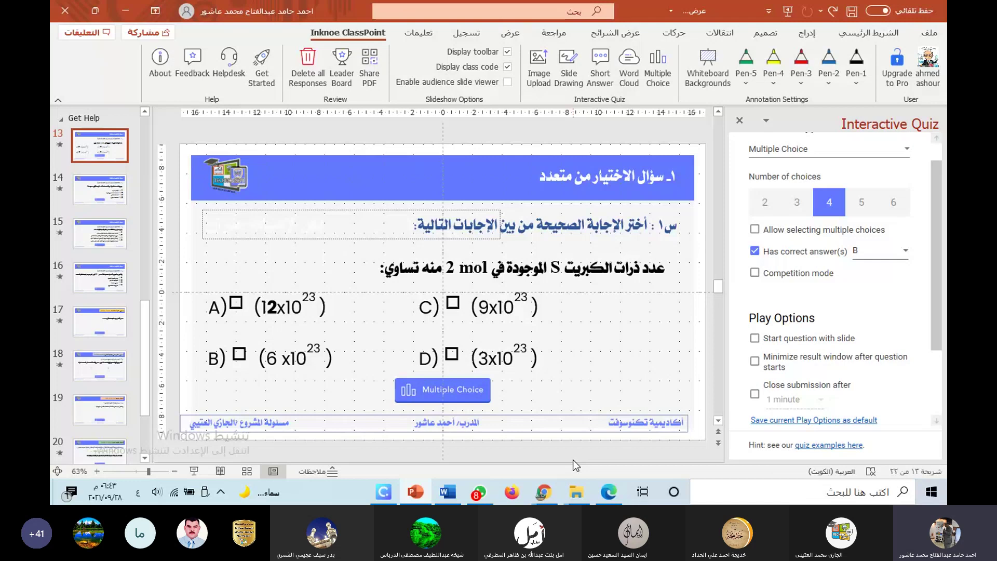
Turn on competition mode for the multiple choice question, and switch starting the question with the slide on and back off.
left_click(755, 274)
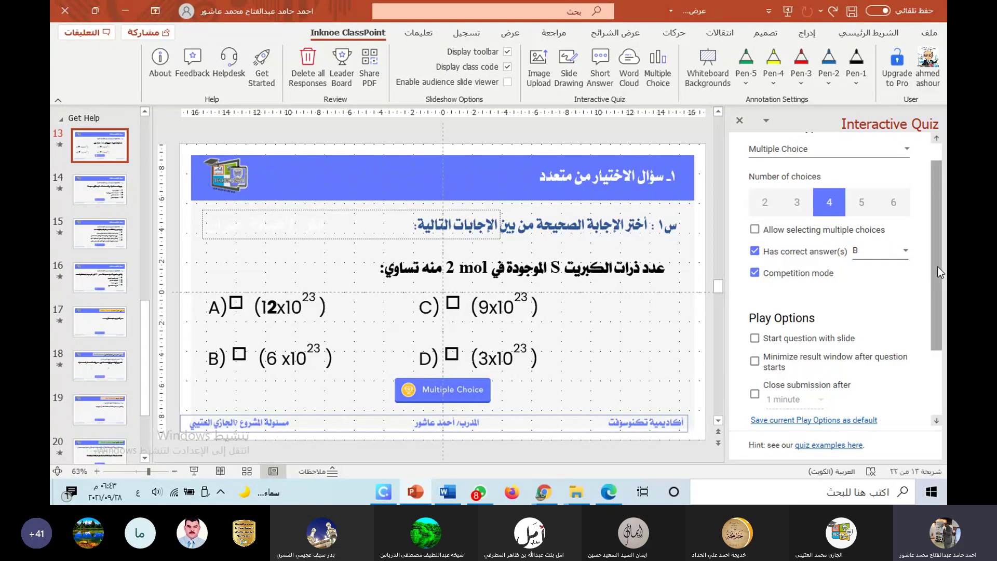
left_click_drag(937, 267, 937, 294)
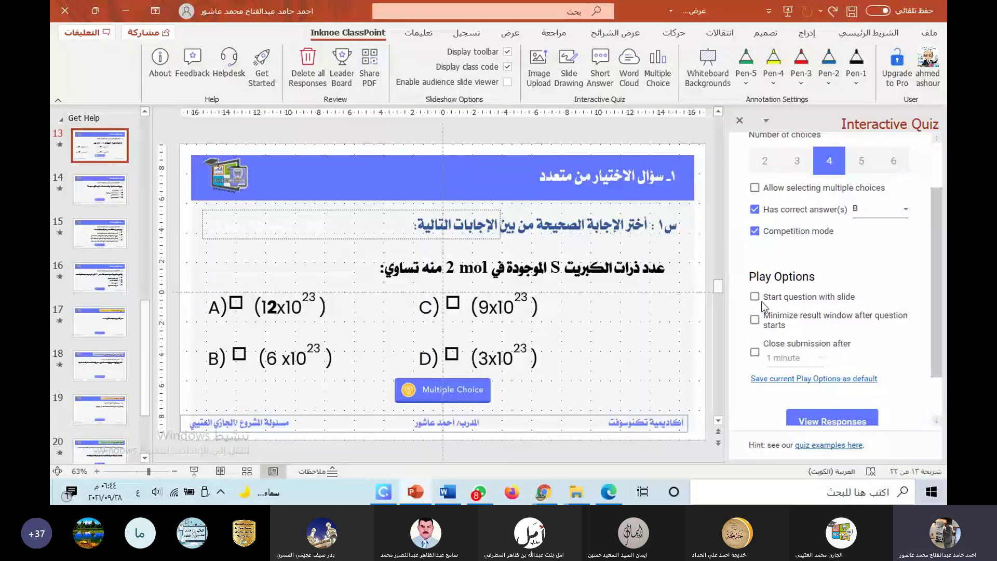
left_click(755, 298)
left_click(758, 297)
Set the result window to minimize after the question starts and submission to close after 1 minute.
left_click(757, 326)
left_click(813, 360)
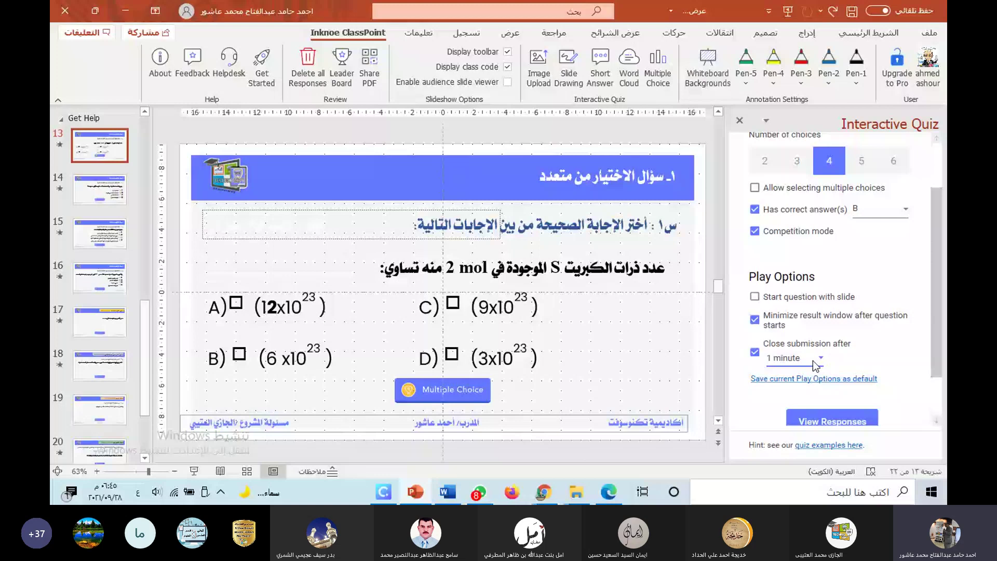
left_click(814, 361)
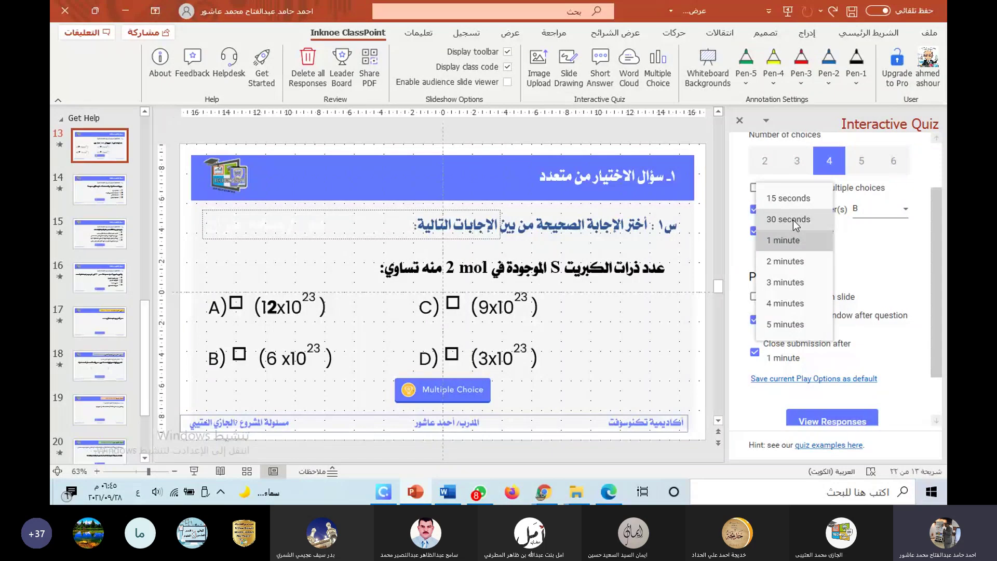
left_click(750, 365)
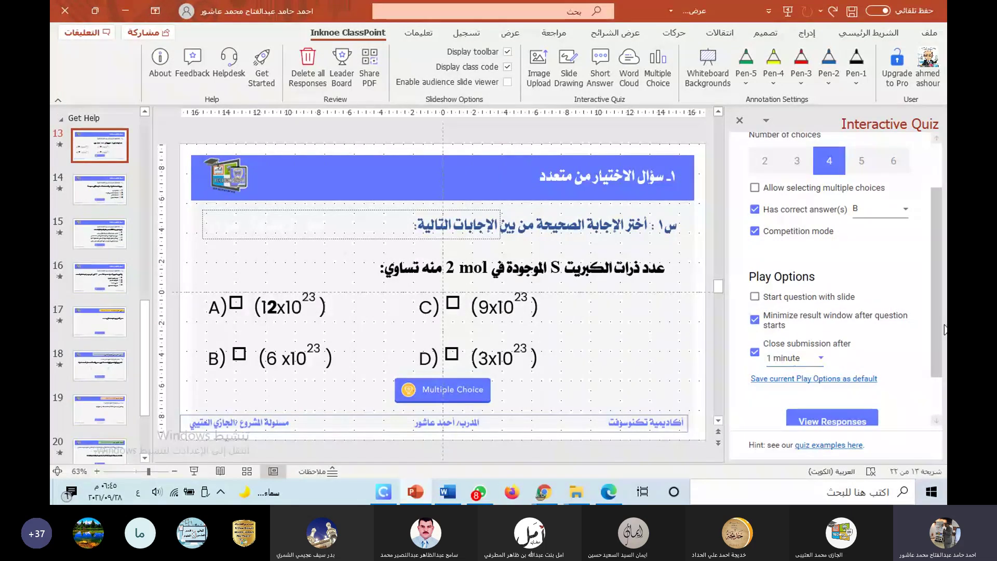
Start the slide show from slide 13 and reveal the sulfur atoms question with its four answer choices.
left_click_drag(939, 309, 936, 351)
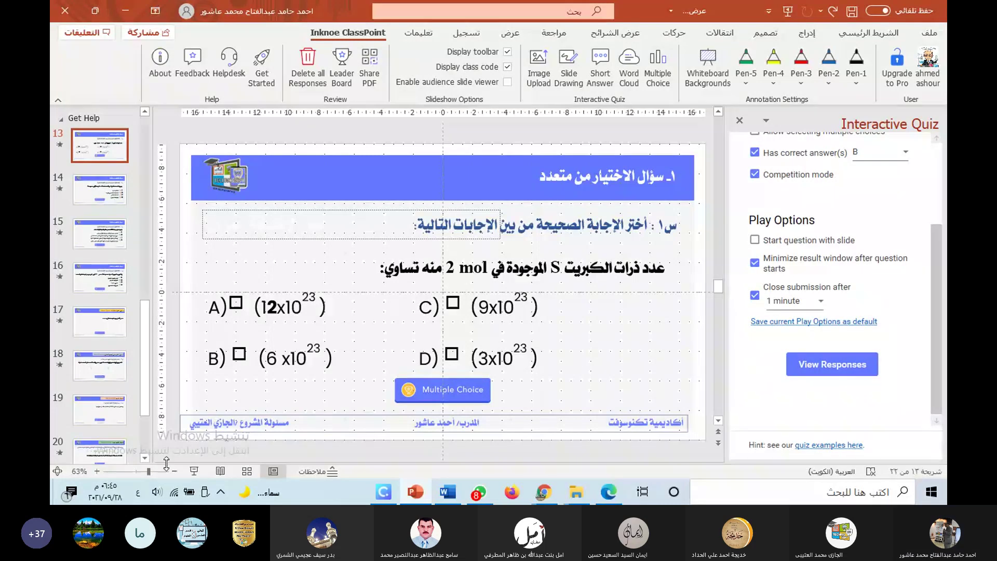
left_click(194, 471)
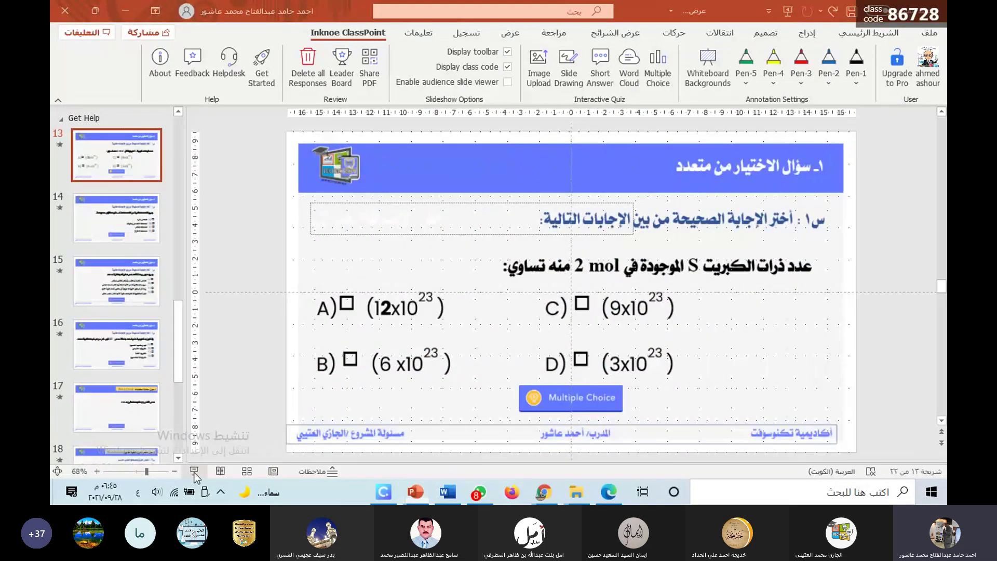
left_click(194, 471)
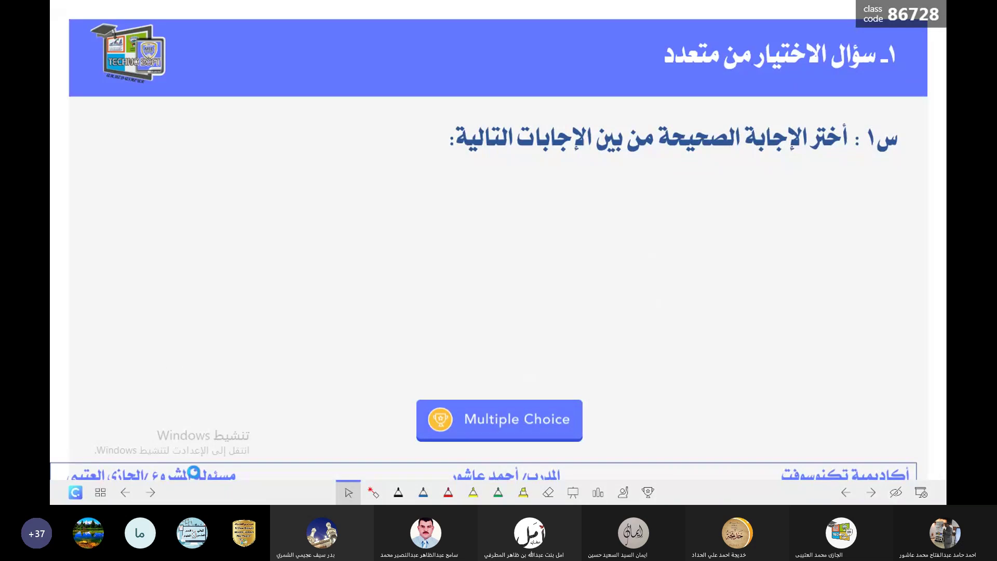
left_click(161, 413)
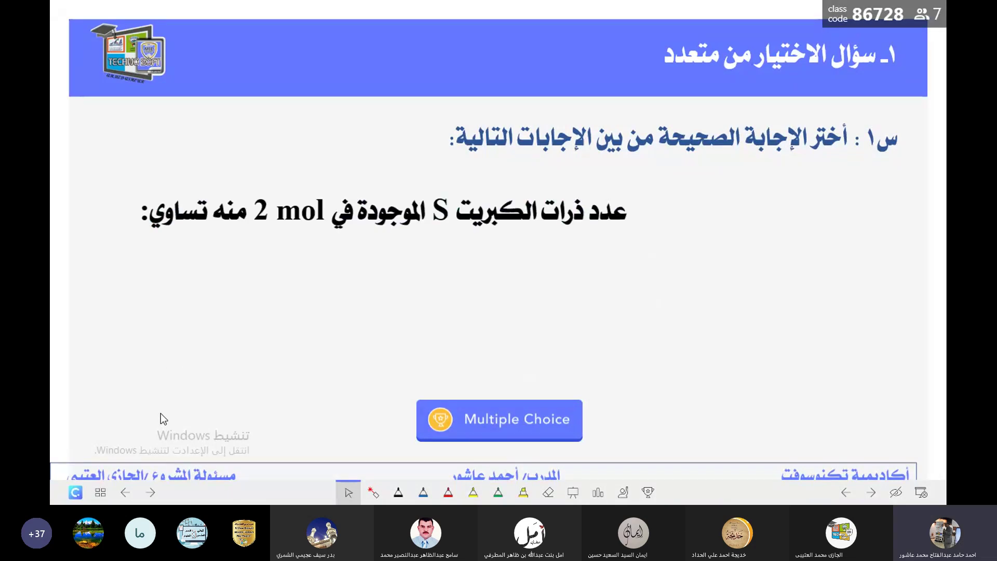
left_click(161, 413)
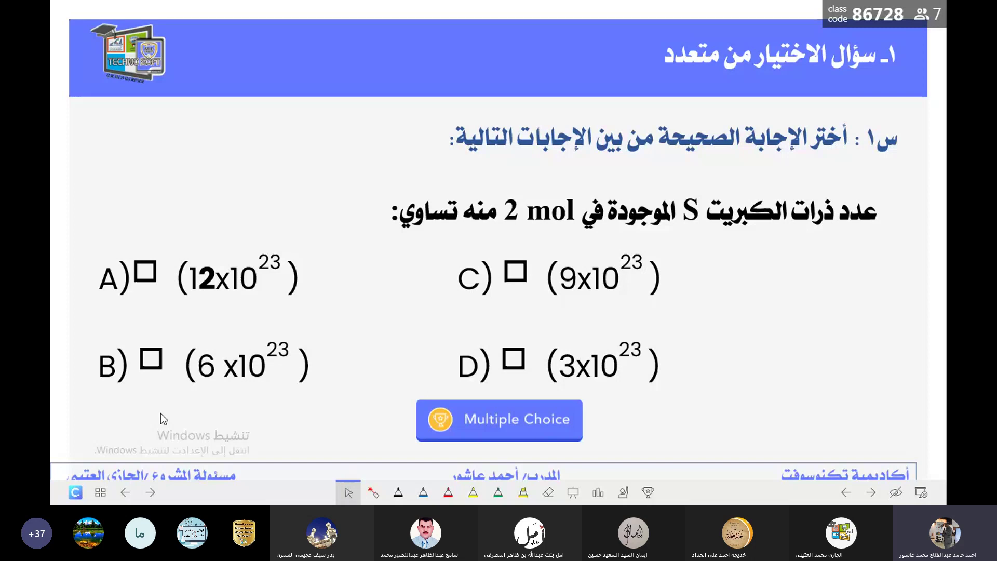
Run the multiple choice question, open its response window and review the submitted and pending participants in the live status.
left_click(500, 423)
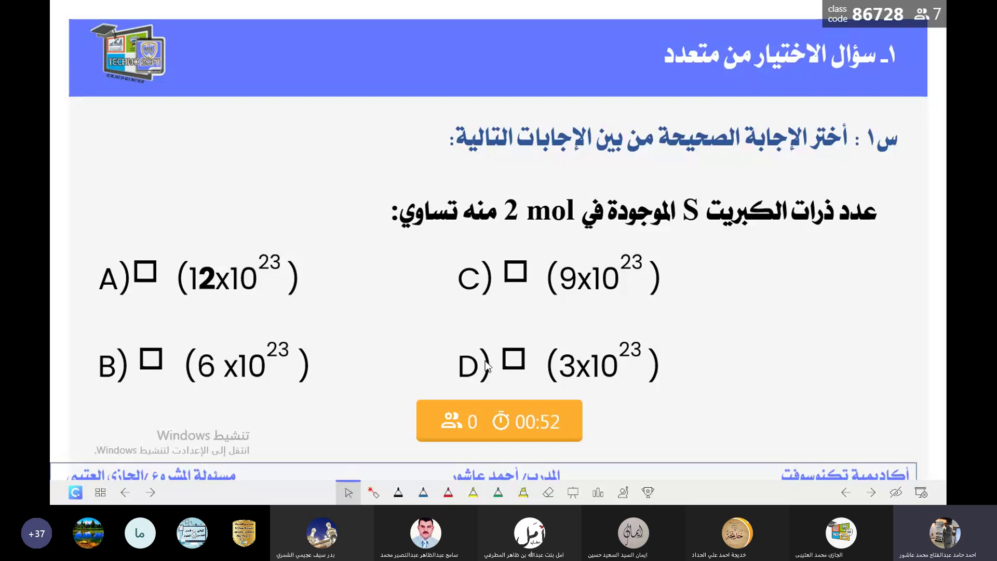
left_click(496, 430)
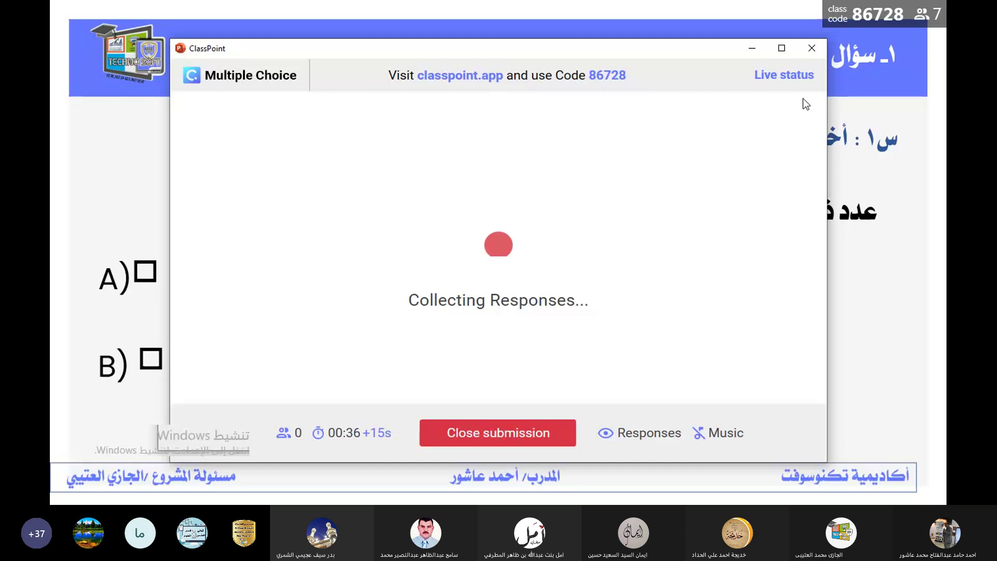
left_click(789, 77)
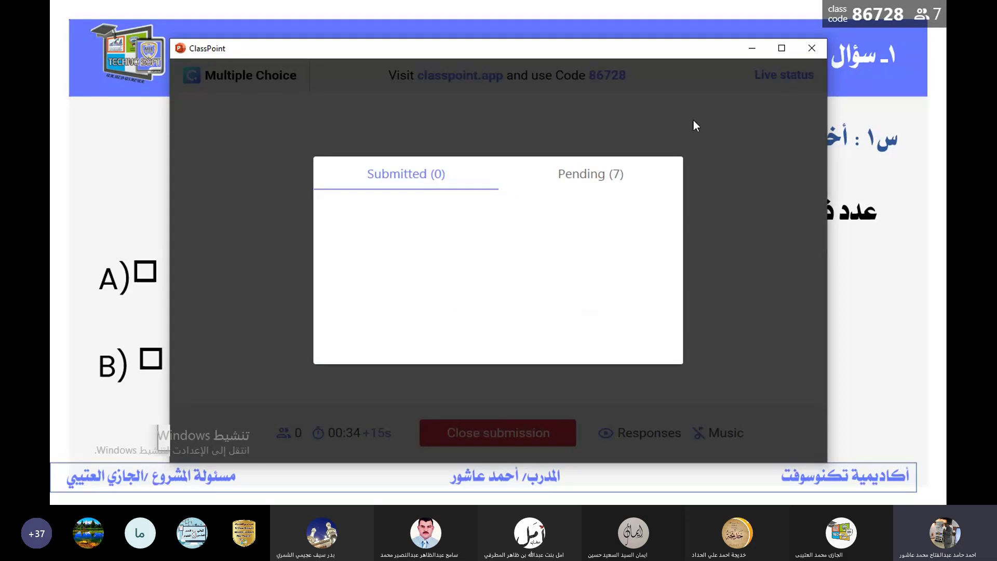
left_click(587, 187)
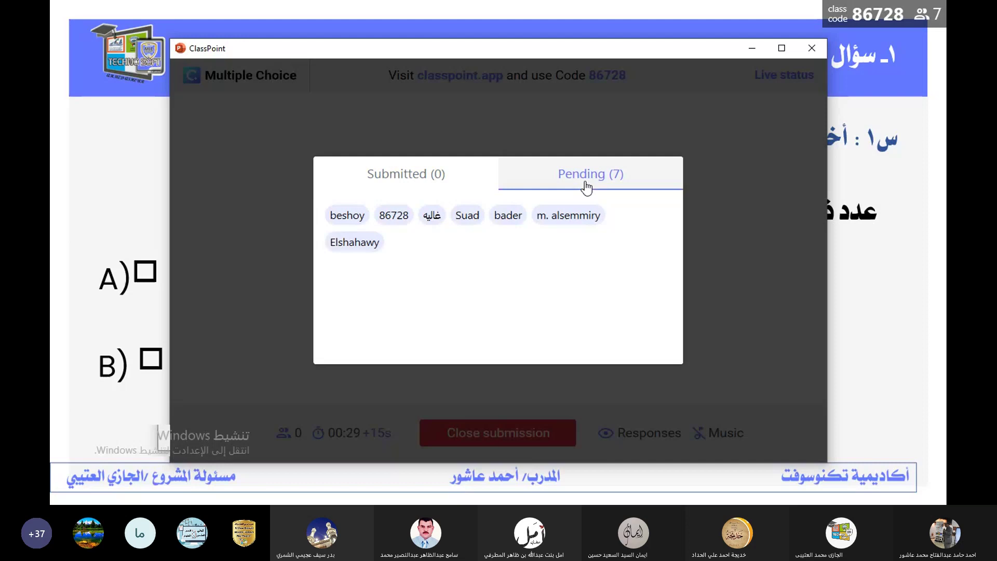
left_click(437, 179)
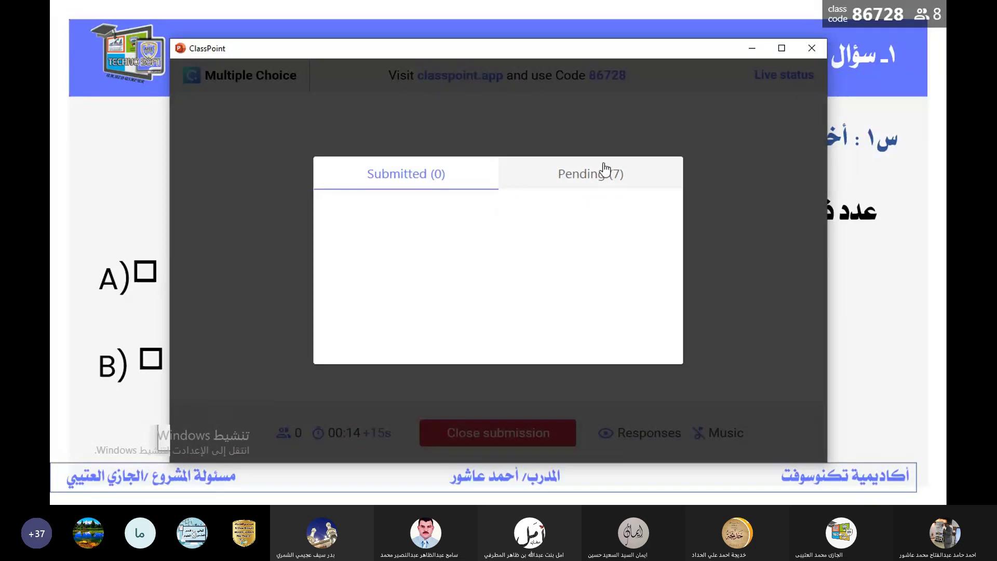
left_click(623, 181)
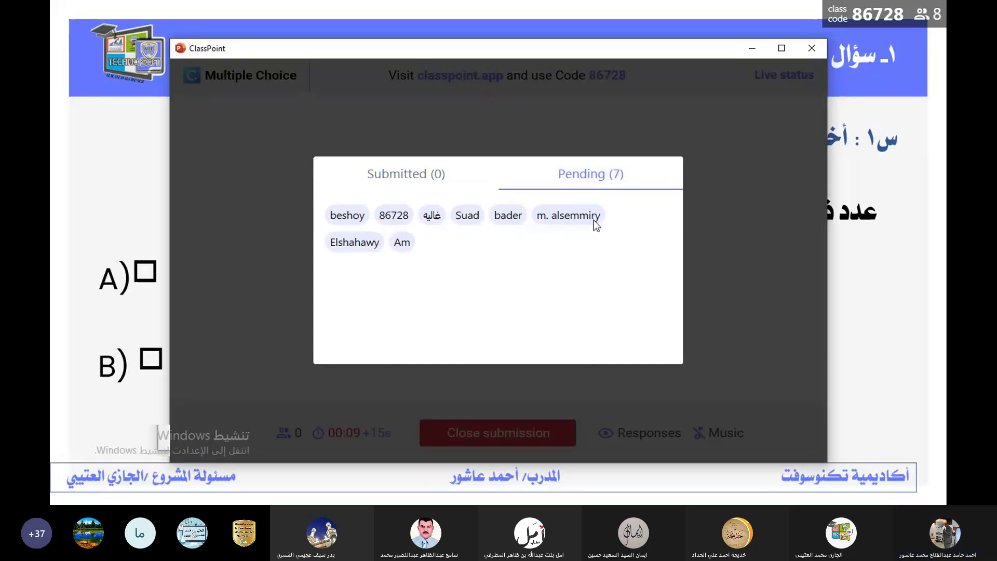
left_click(775, 352)
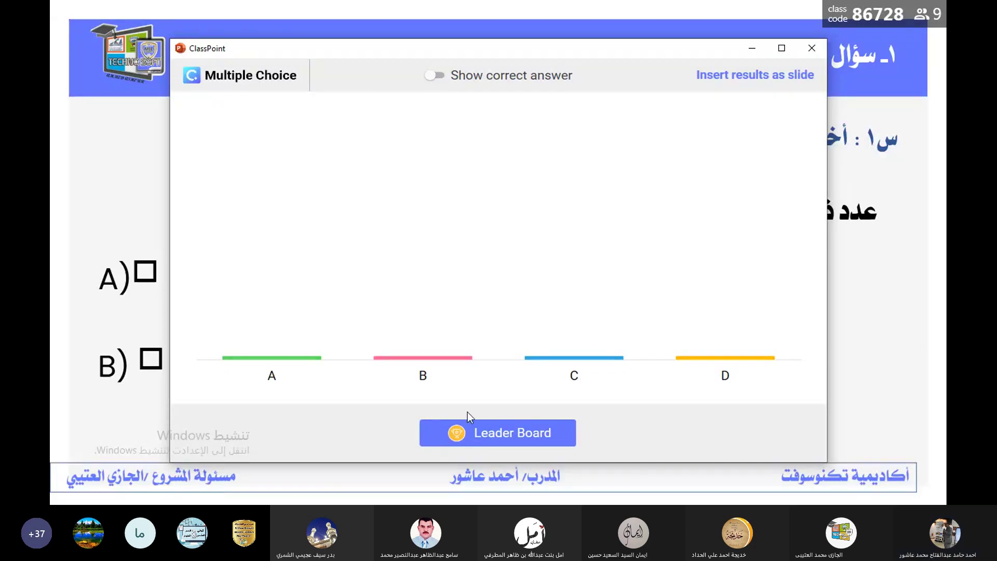
Show the correct answer in the question's results, view the leader board and close it.
left_click(440, 76)
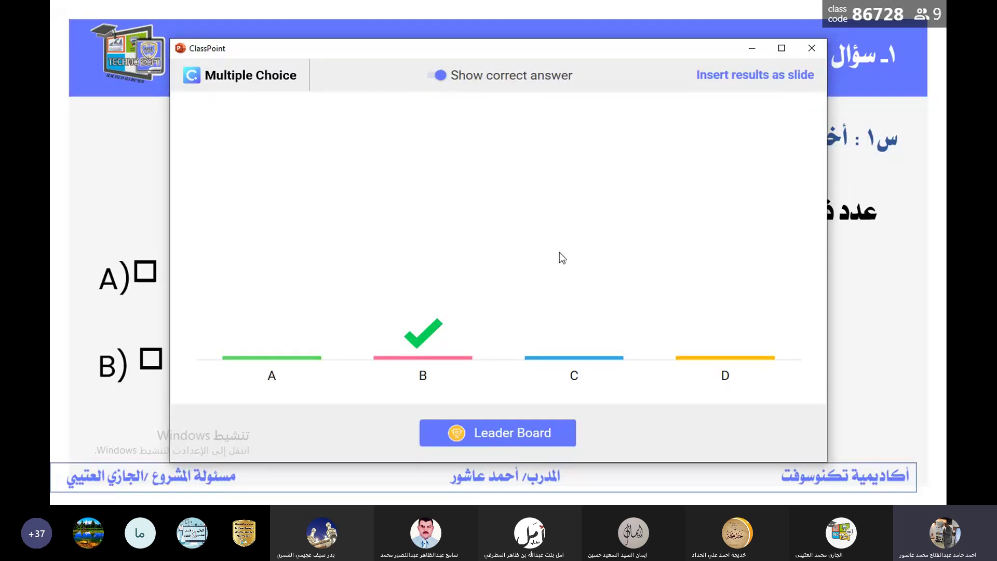
left_click(471, 431)
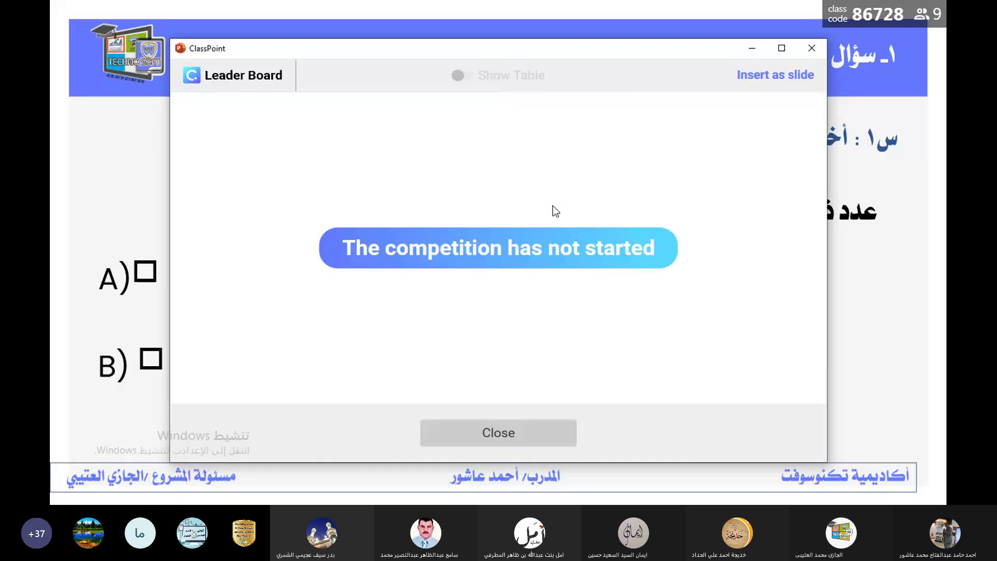
left_click(540, 437)
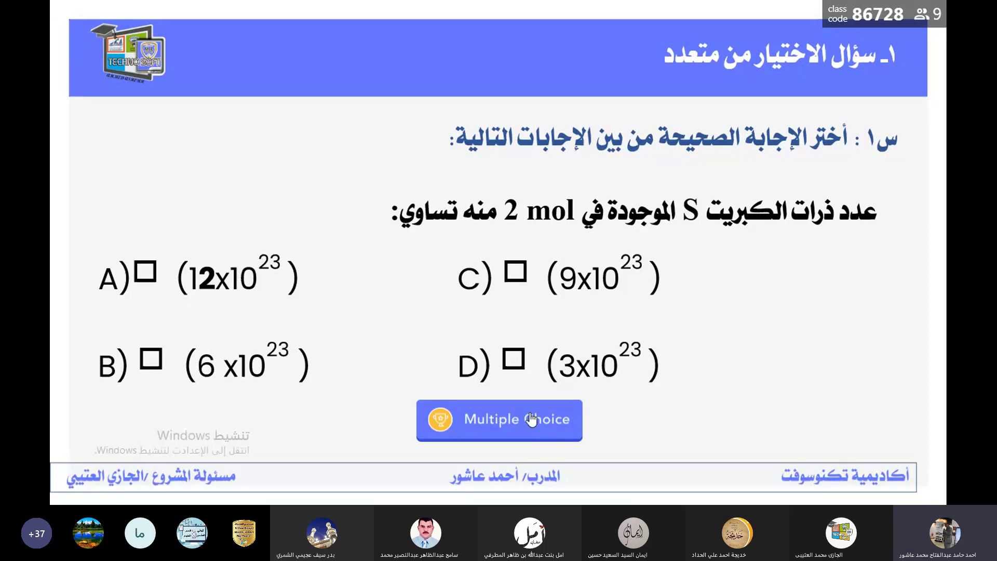
Run the multiple choice question again, open its response window and turn the music on and back off.
left_click(531, 420)
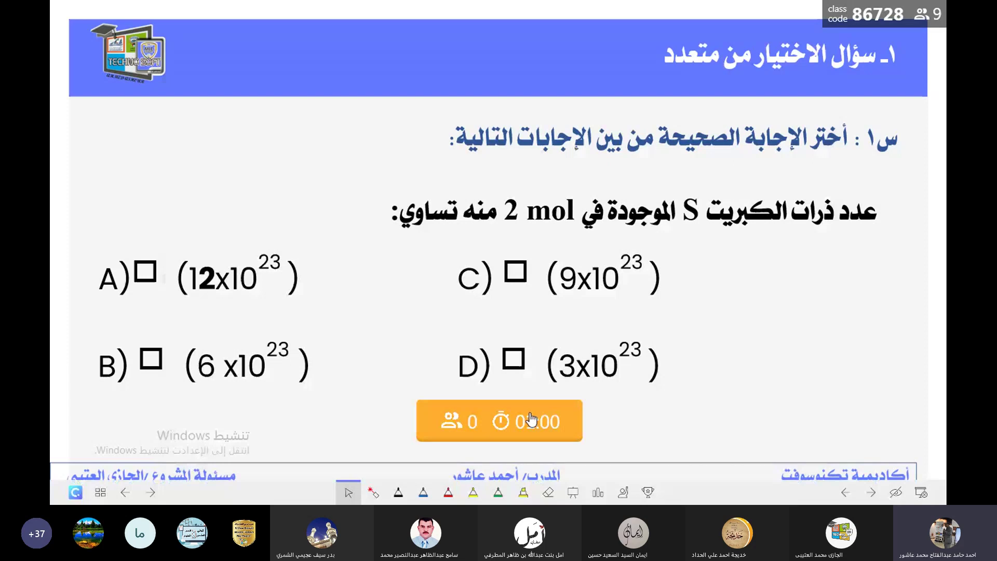
left_click(531, 416)
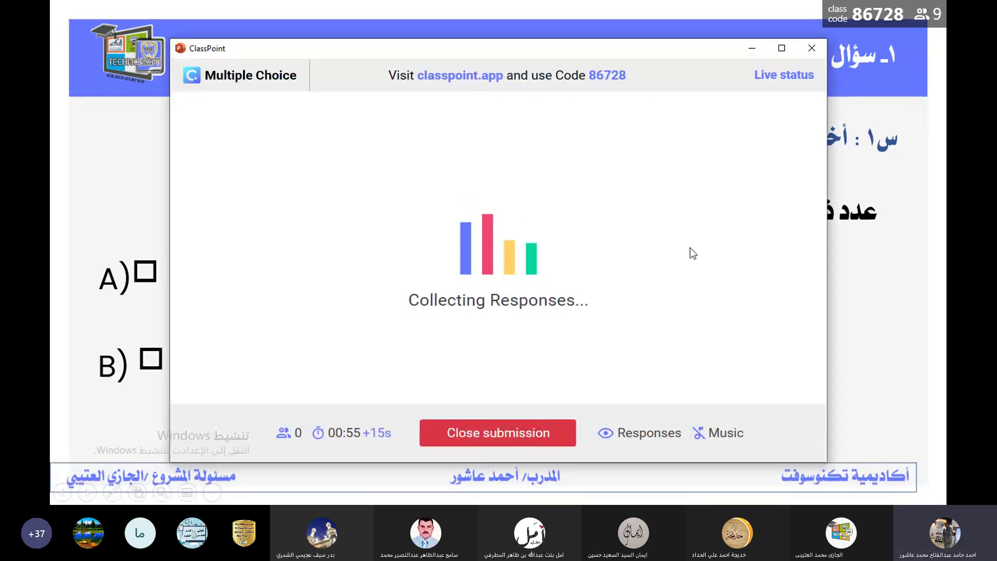
left_click(714, 438)
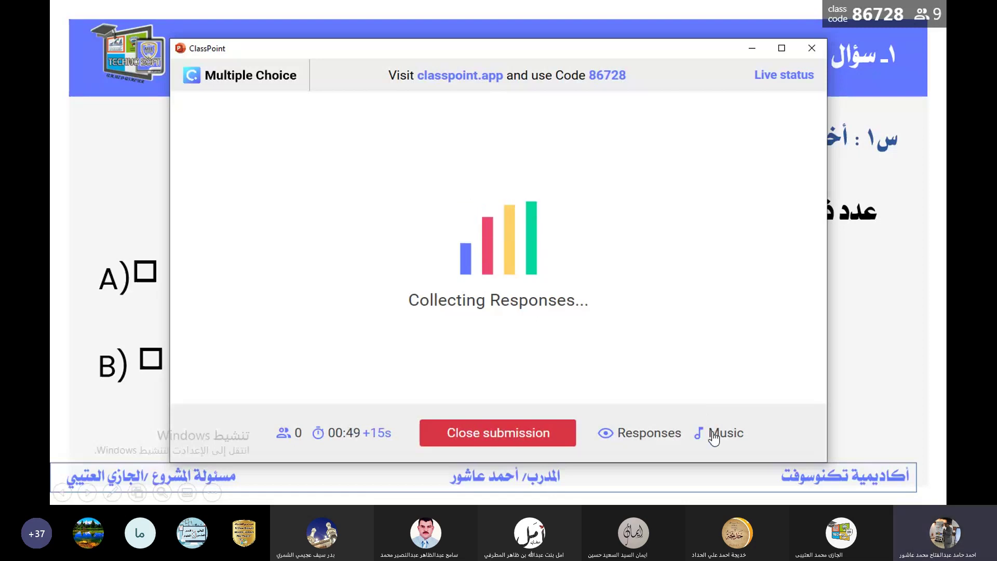
left_click(714, 437)
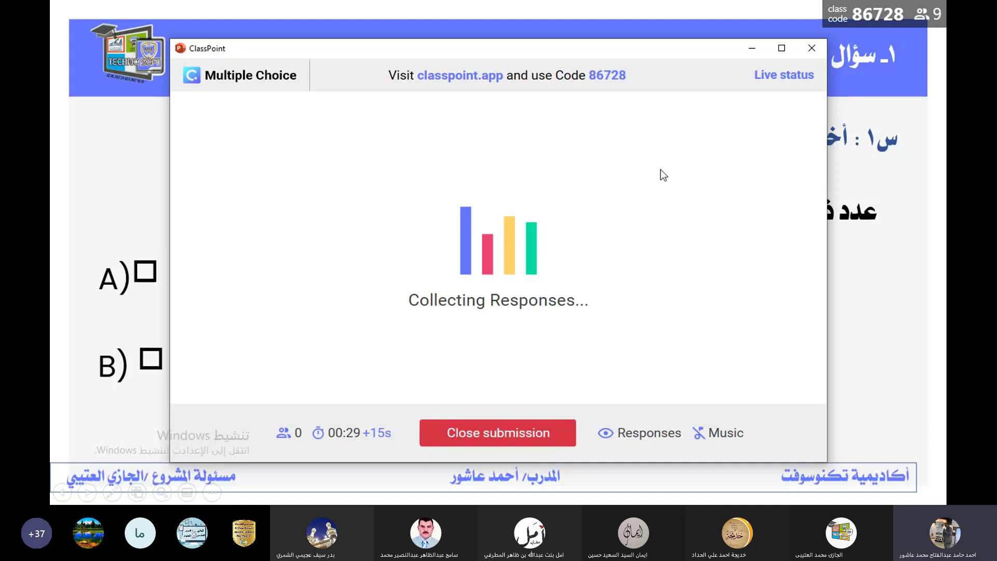
Review the second run's live status, correct answer and leader board, and end the slide show.
left_click(766, 75)
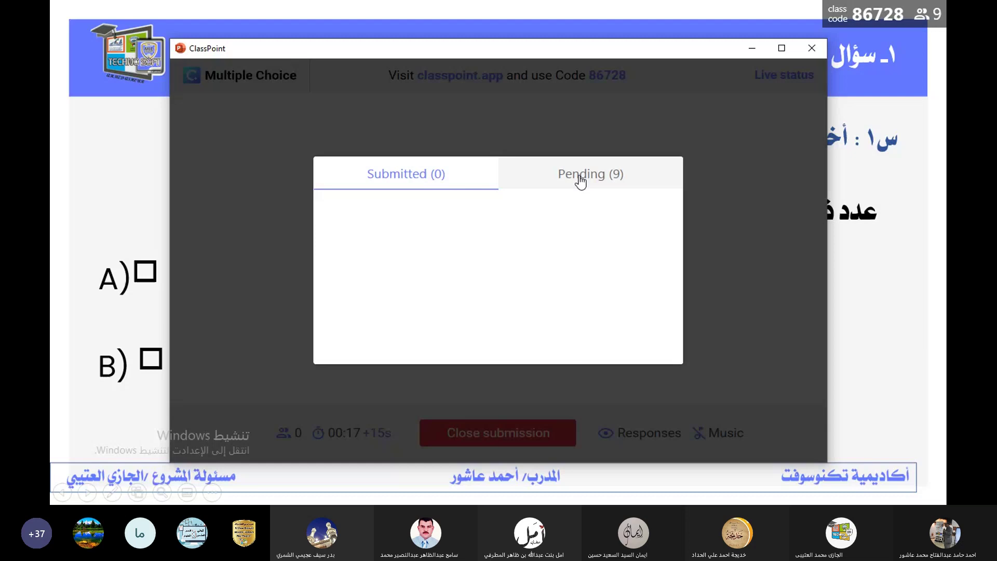
left_click(773, 295)
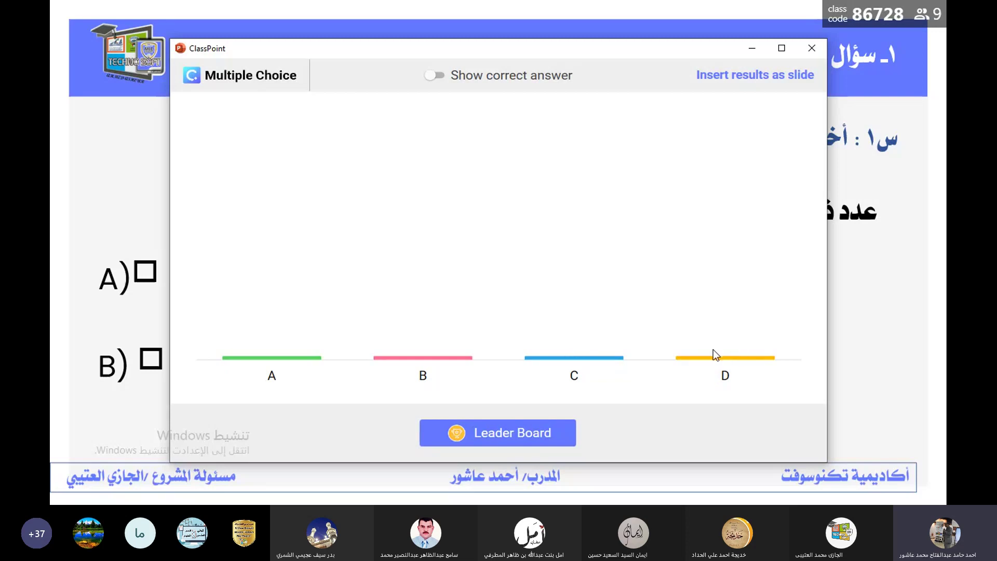
left_click(440, 77)
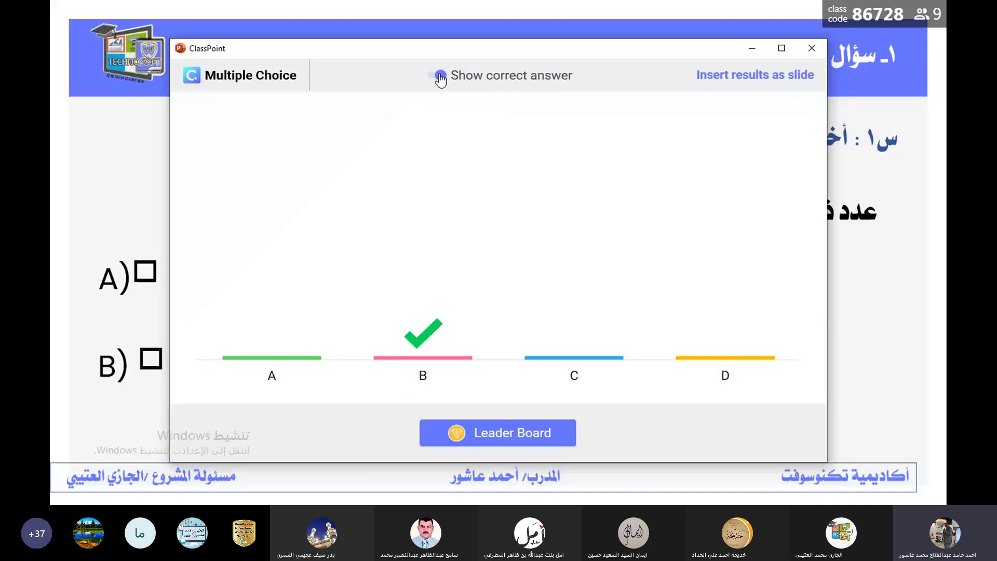
left_click(512, 443)
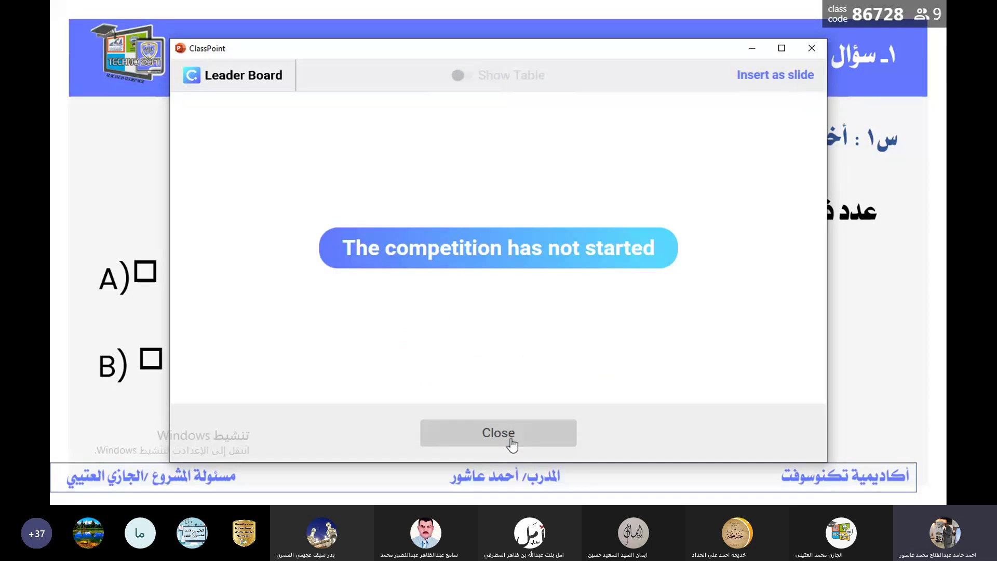
left_click(810, 46)
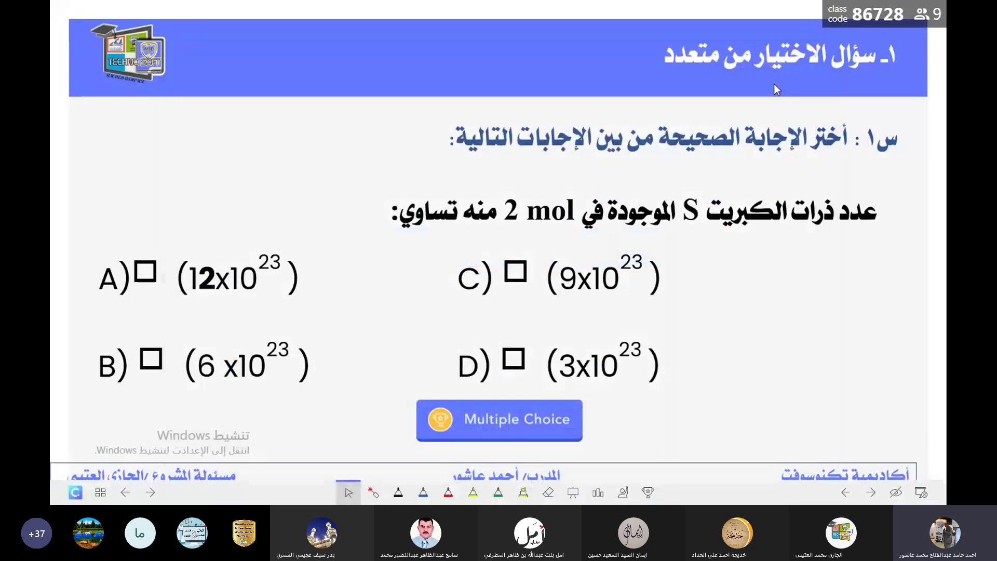
key("Escape")
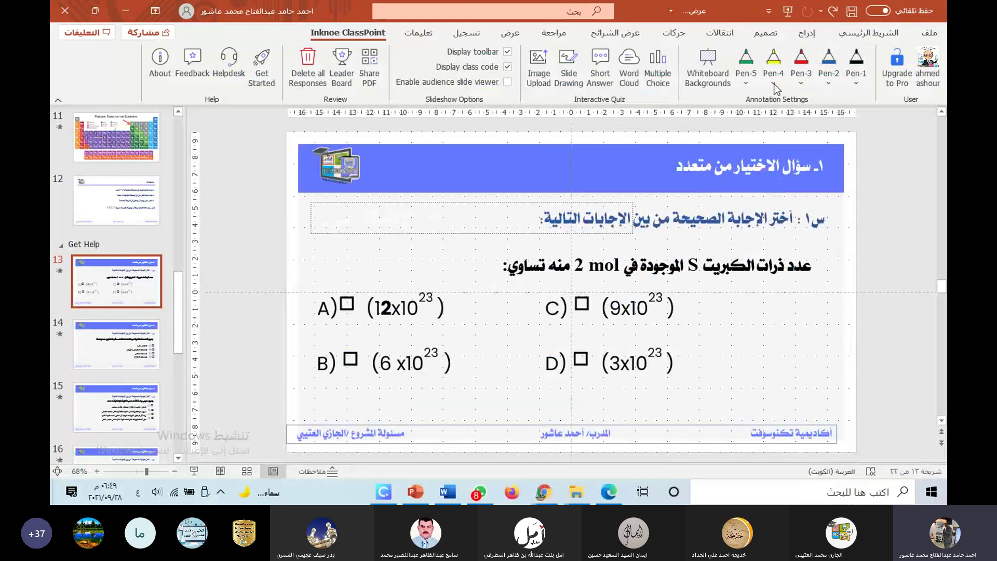
Delete slide 13 with the sulfur atoms question and go to the galvanic cell question slide.
left_click(145, 342)
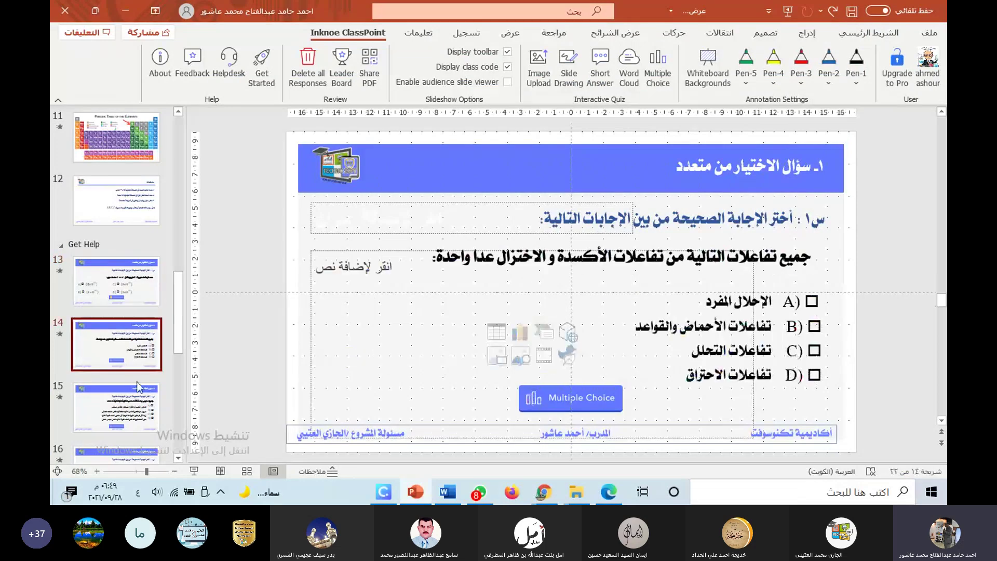
left_click_drag(138, 387, 140, 366)
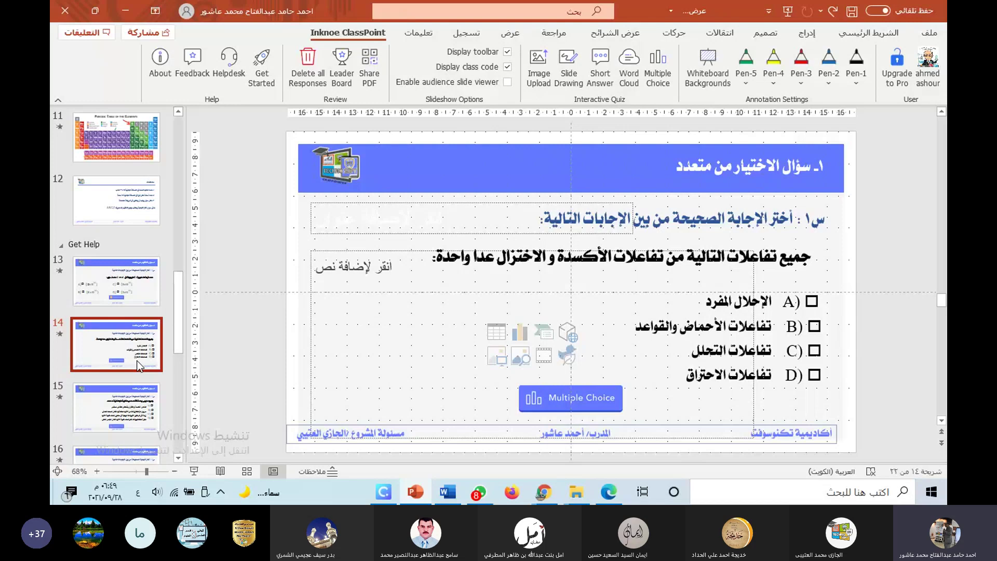
left_click(115, 300)
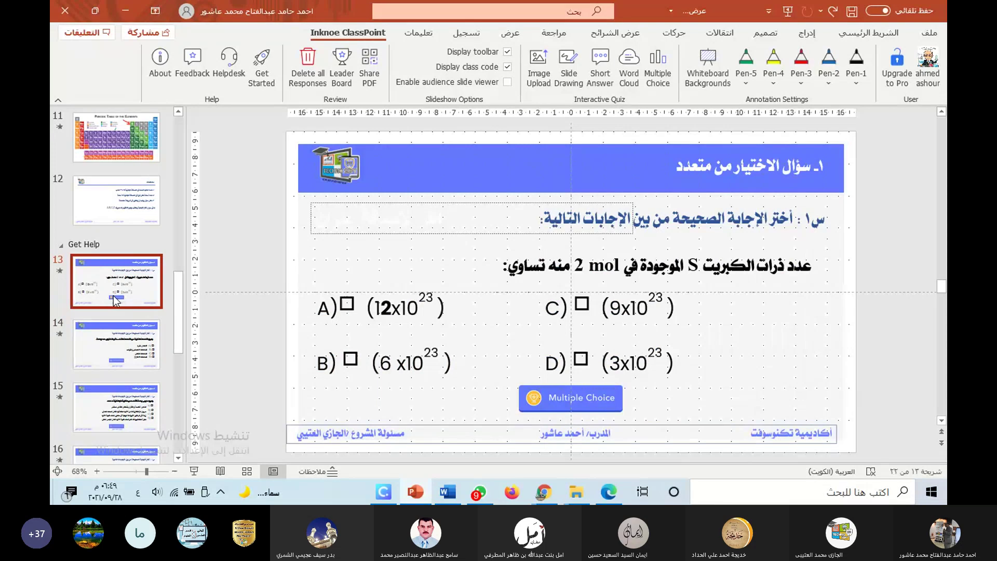
key("Delete")
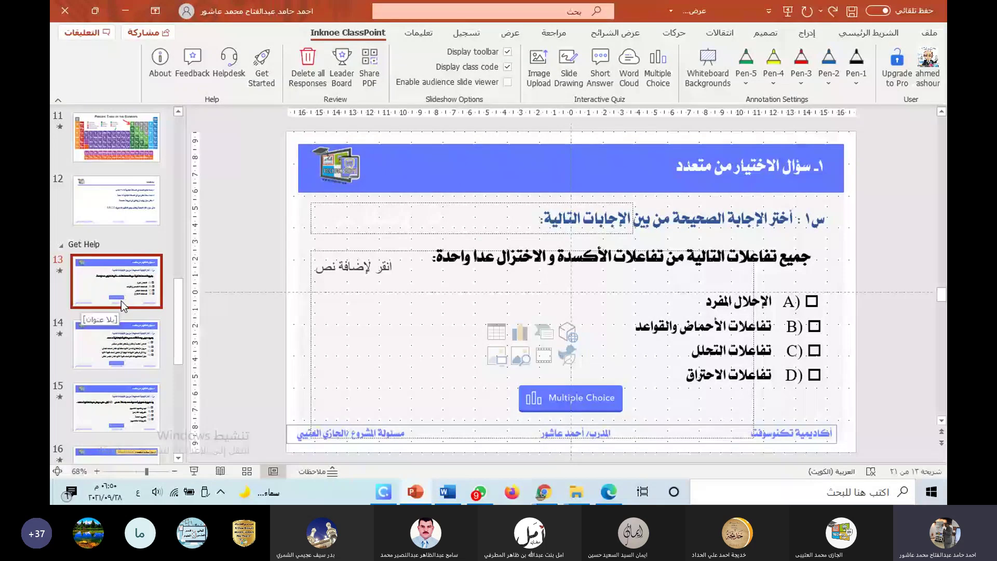
key("Down")
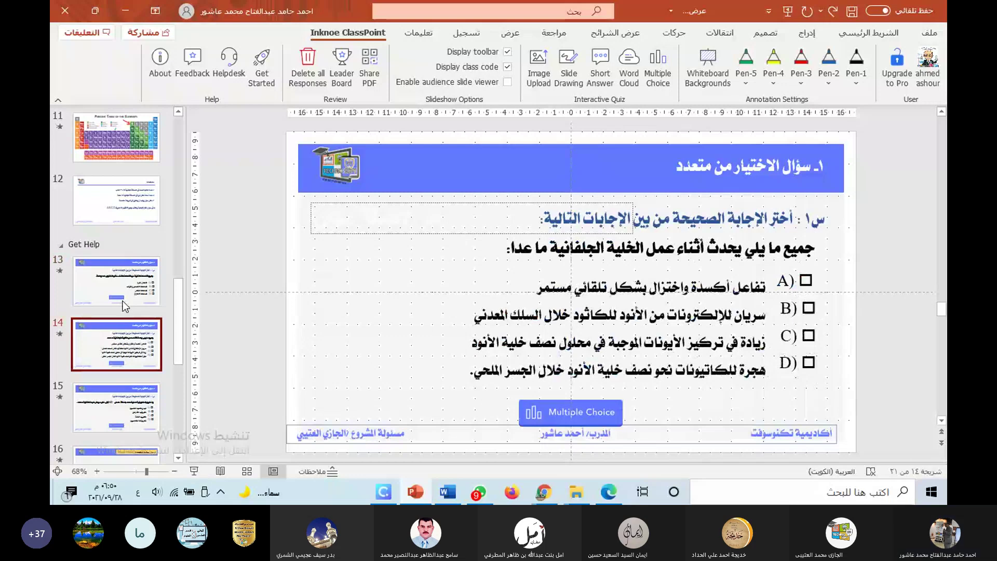
Delete slide 13 with the redox reactions question and go to the Word Cloud question on slide 15.
left_click(124, 295)
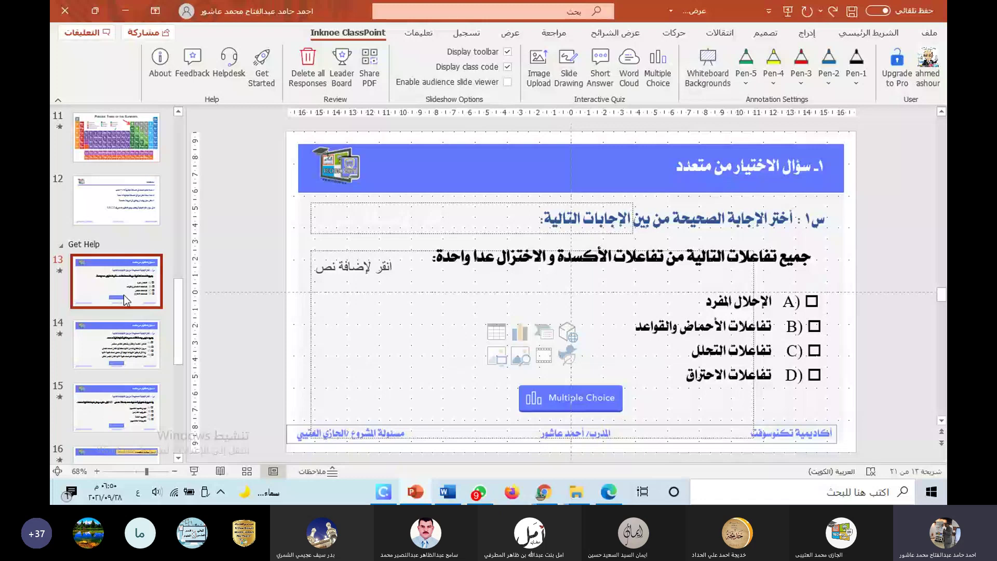
key("Delete")
left_click(123, 345)
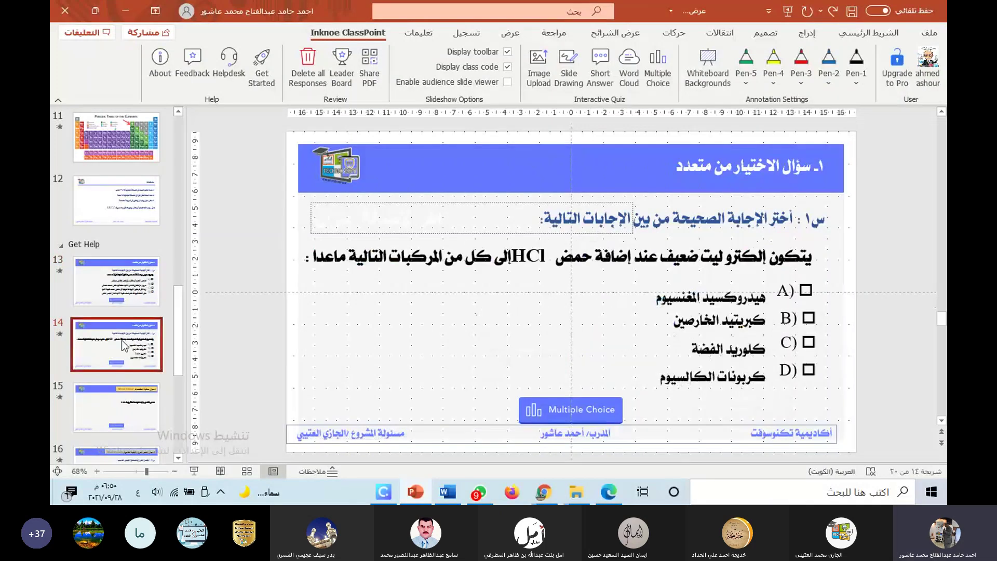
key("Down")
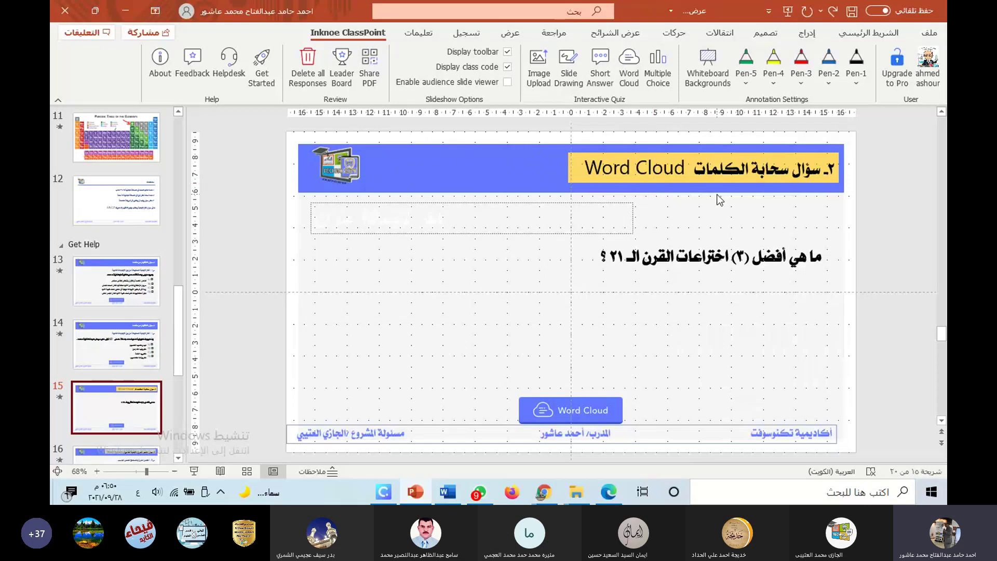
Highlight the number 3 in the question text and delete the existing Word Cloud button from slide 15.
double_click(741, 257)
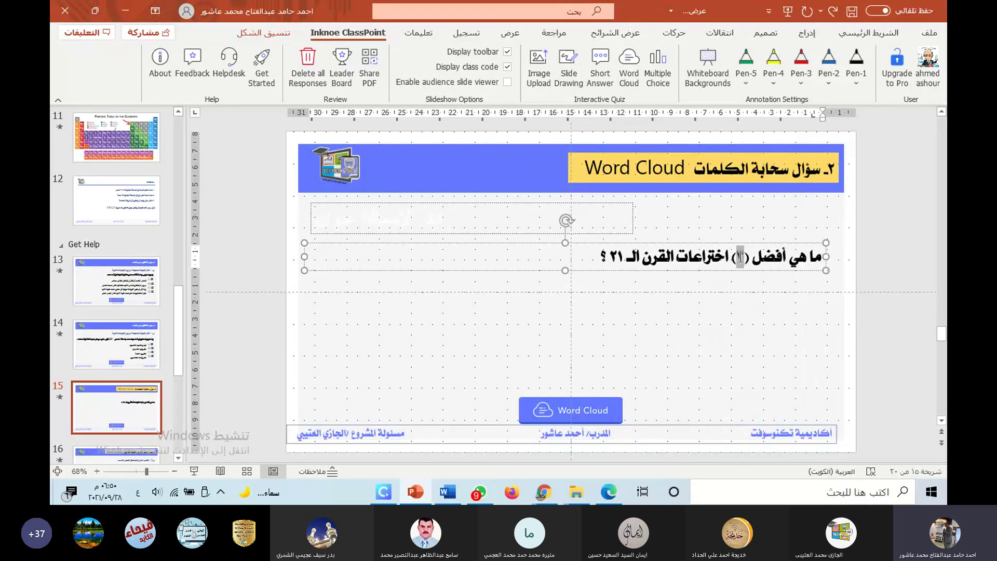
double_click(741, 257)
left_click(603, 401)
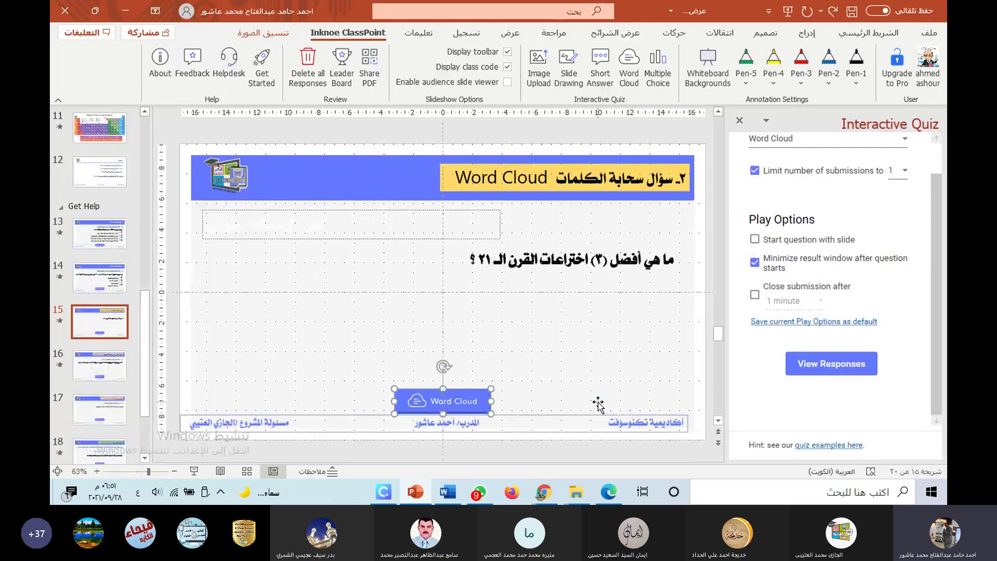
key("Delete")
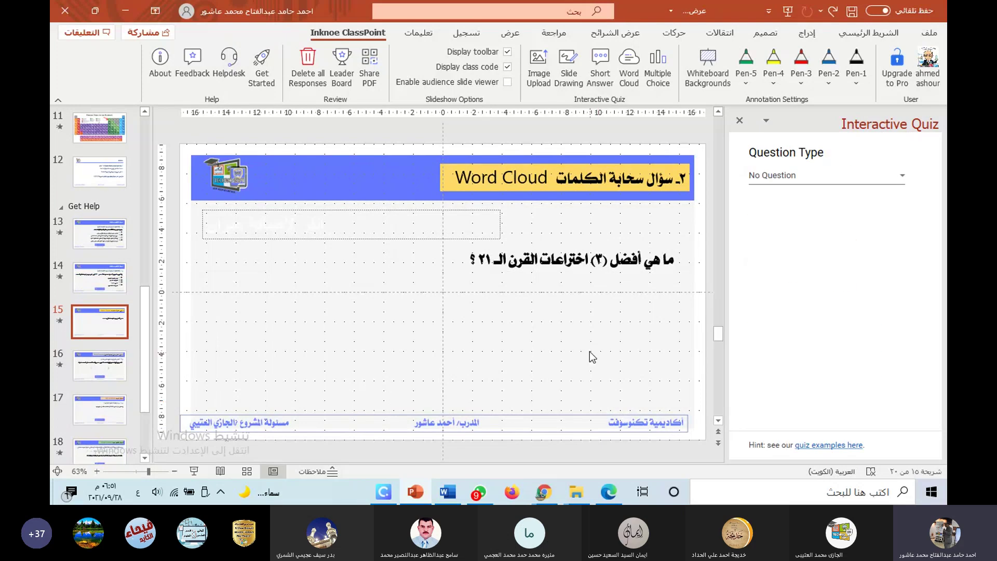
Preview slide 15 without its question button in the slide show, and exit the show.
left_click(114, 326)
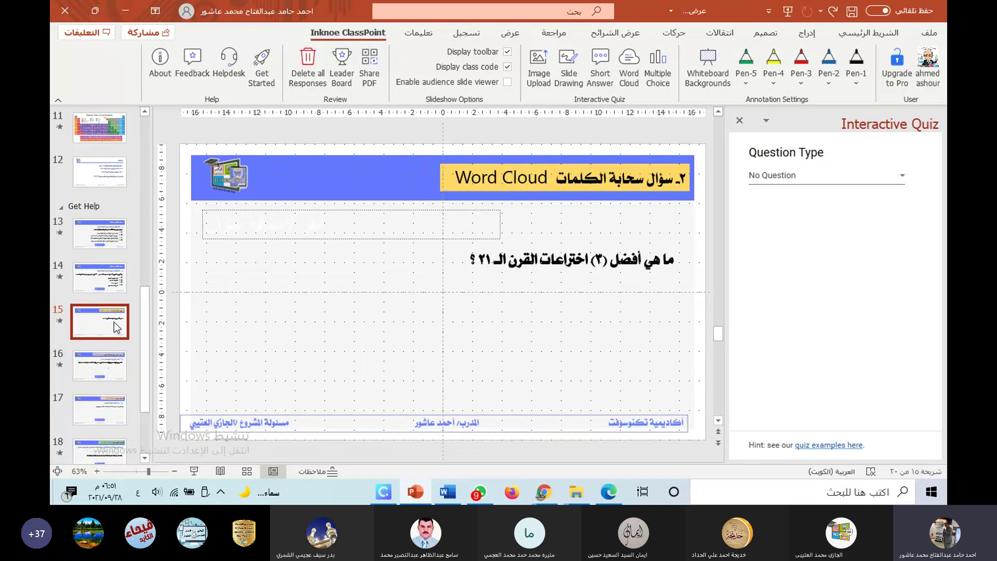
left_click(193, 471)
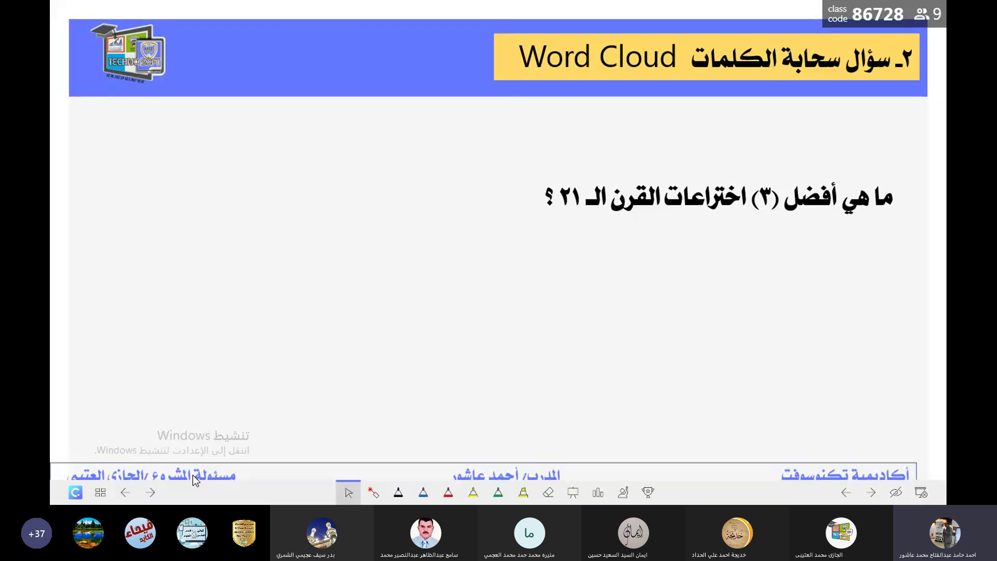
key("Escape")
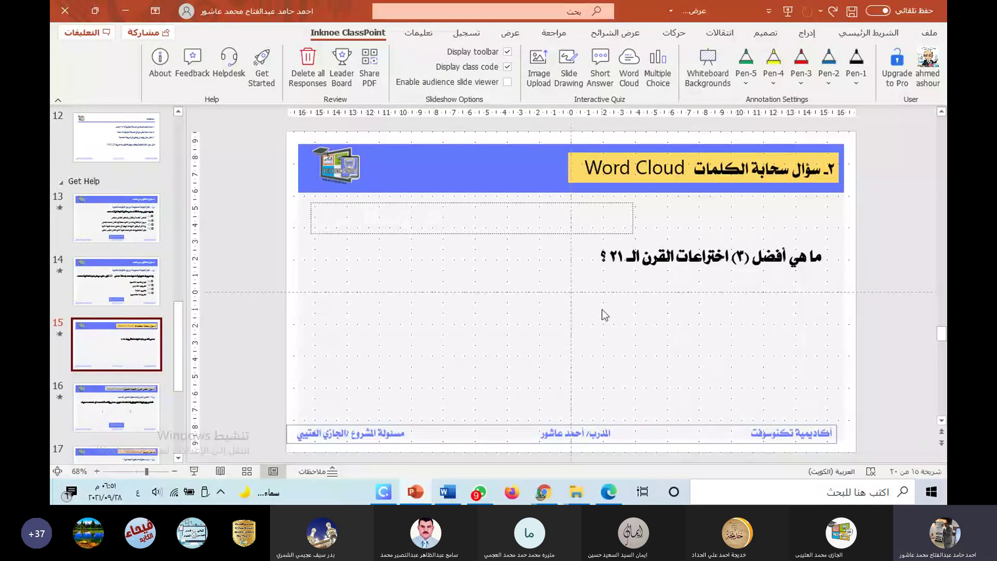
Insert a Word Cloud question on slide 15, open and close the plan's Learn More window, and dismiss the notices.
left_click(630, 64)
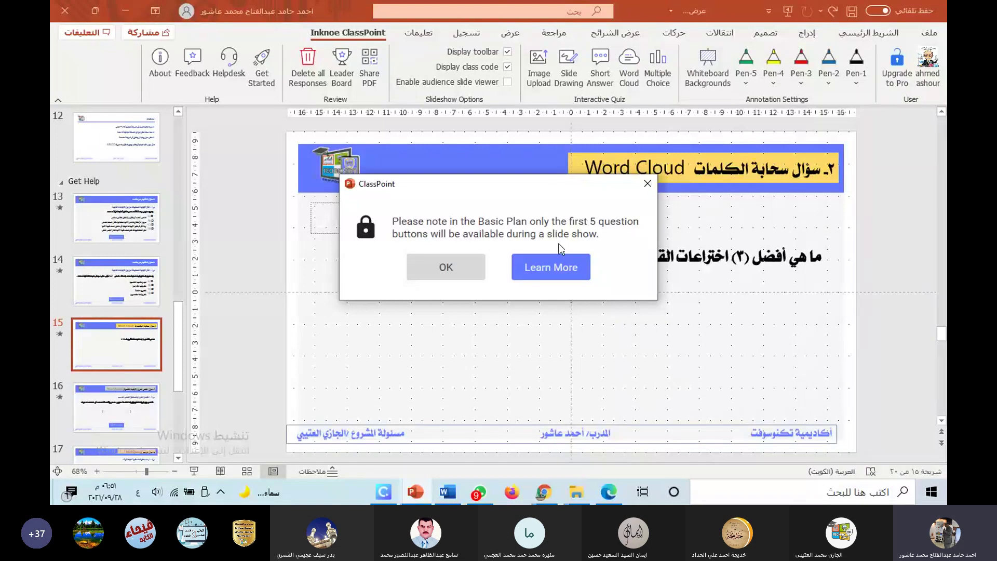
left_click(559, 273)
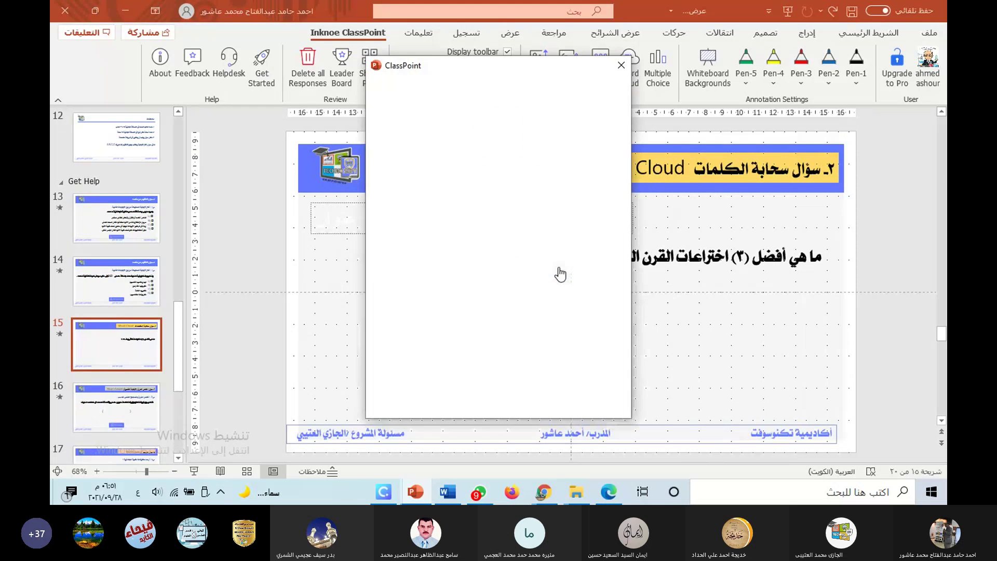
left_click(621, 72)
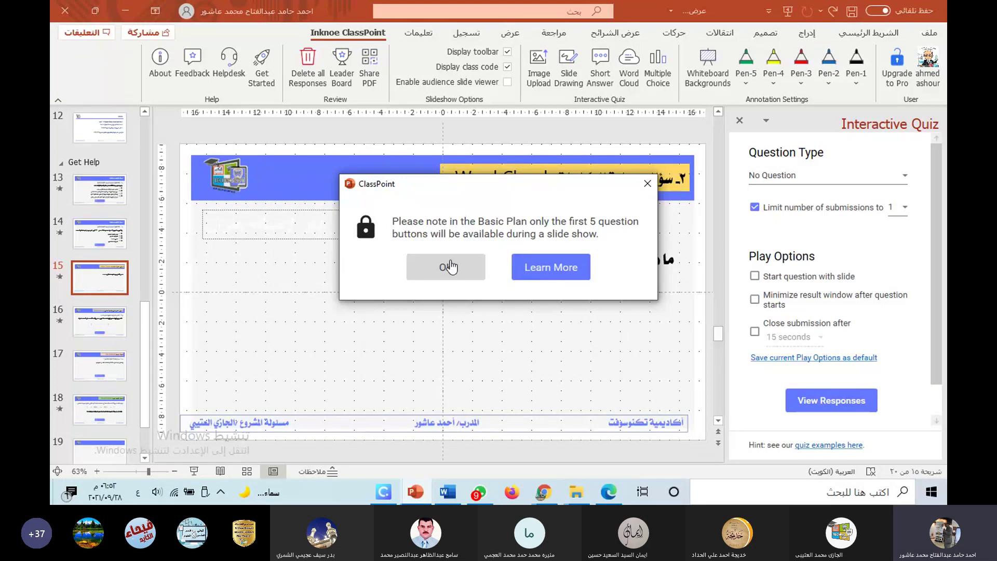
left_click(450, 267)
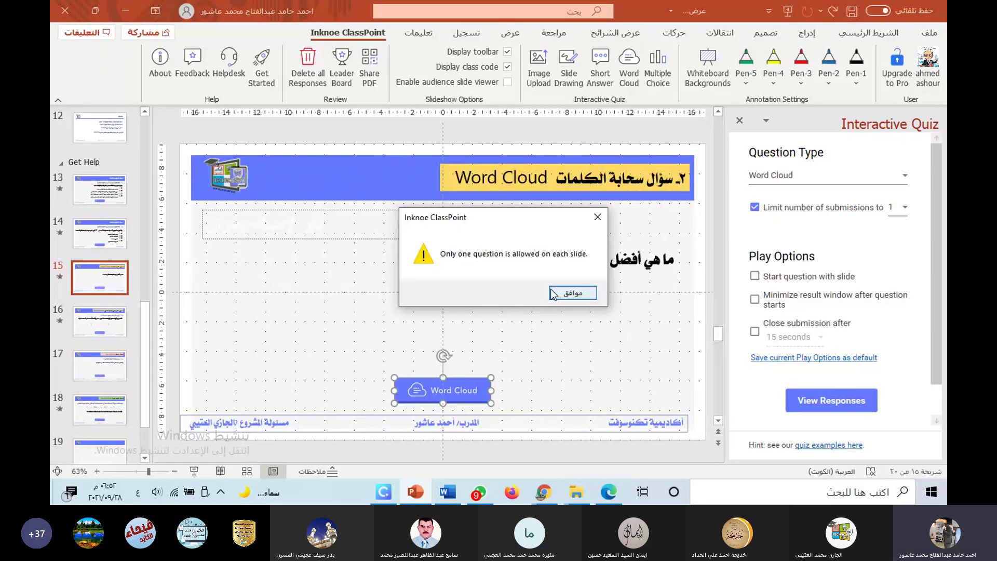
left_click(559, 294)
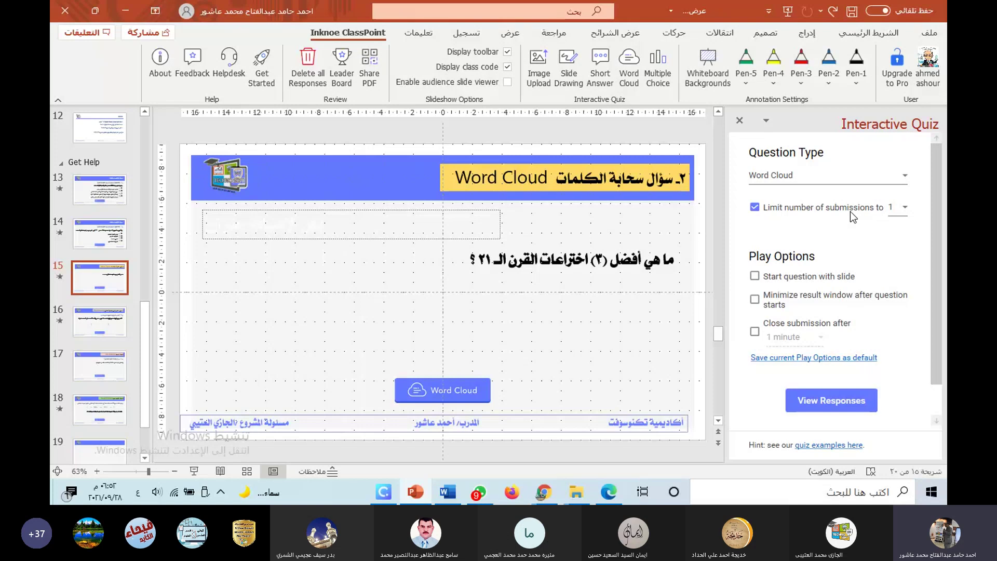
Limit the Word Cloud question to 2 submissions and try it in the slide show.
left_click(905, 207)
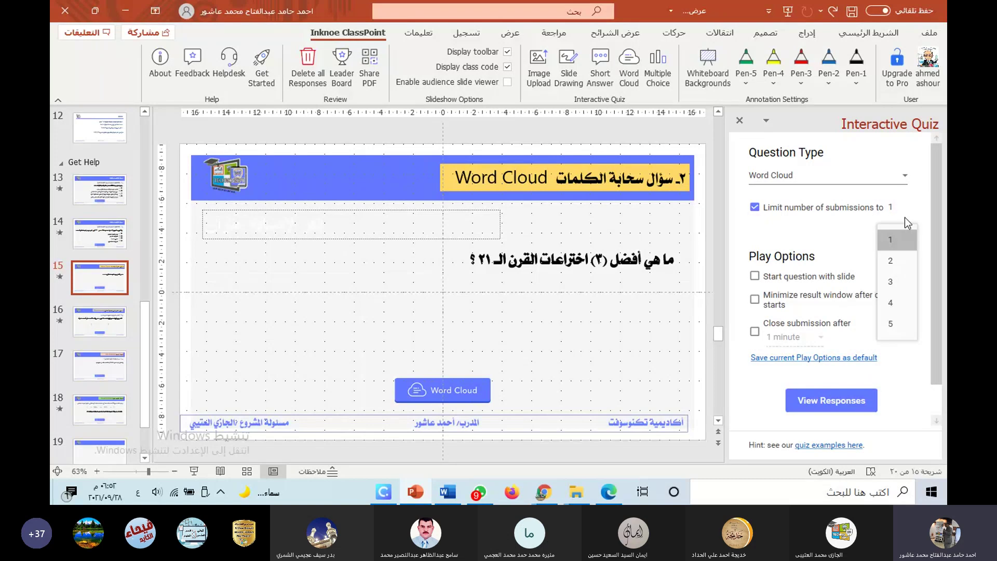
left_click(897, 263)
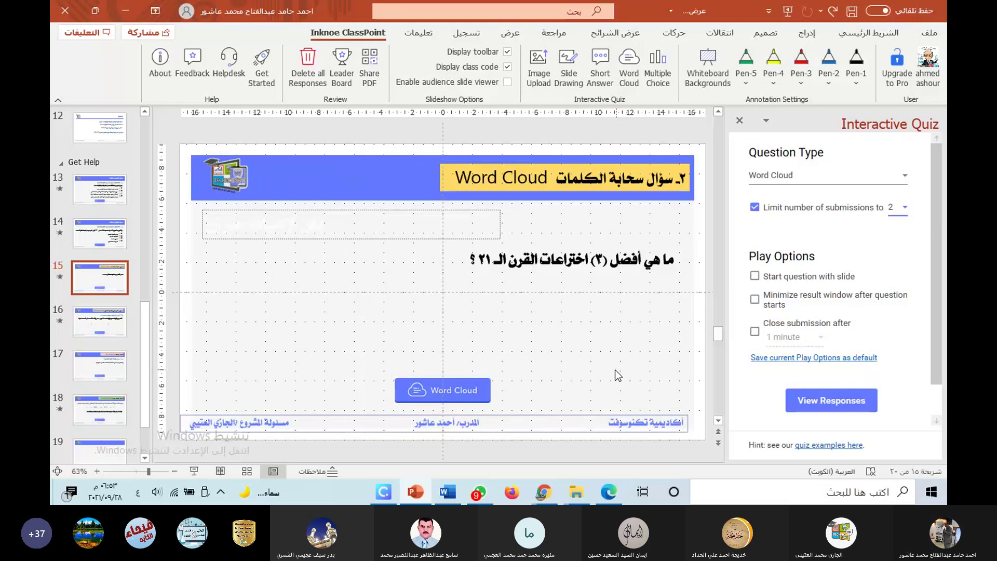
left_click(194, 471)
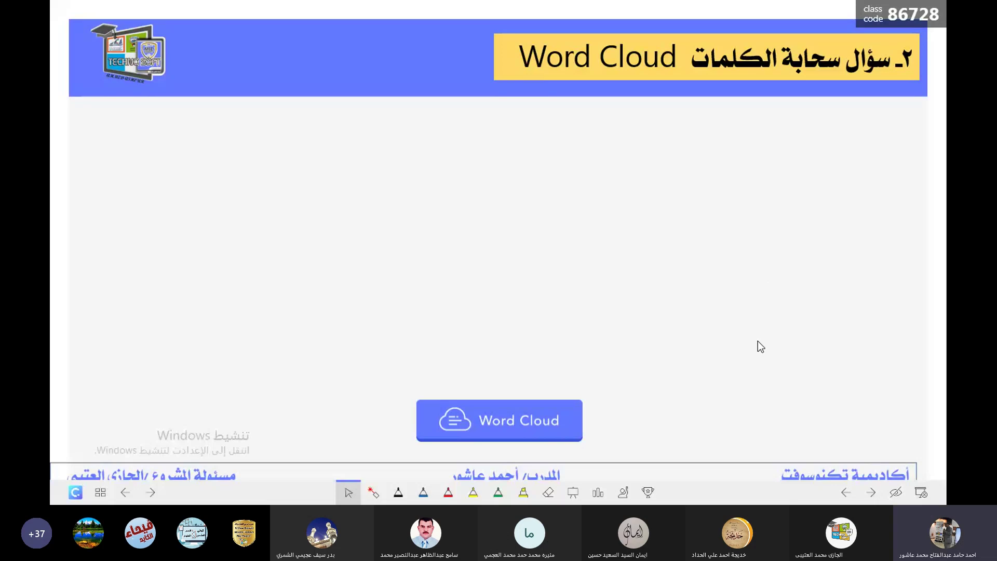
key("Escape")
Close the Inknoe ClassPoint Setup window and return to slide 15 in the reopened presentation.
left_click(487, 489)
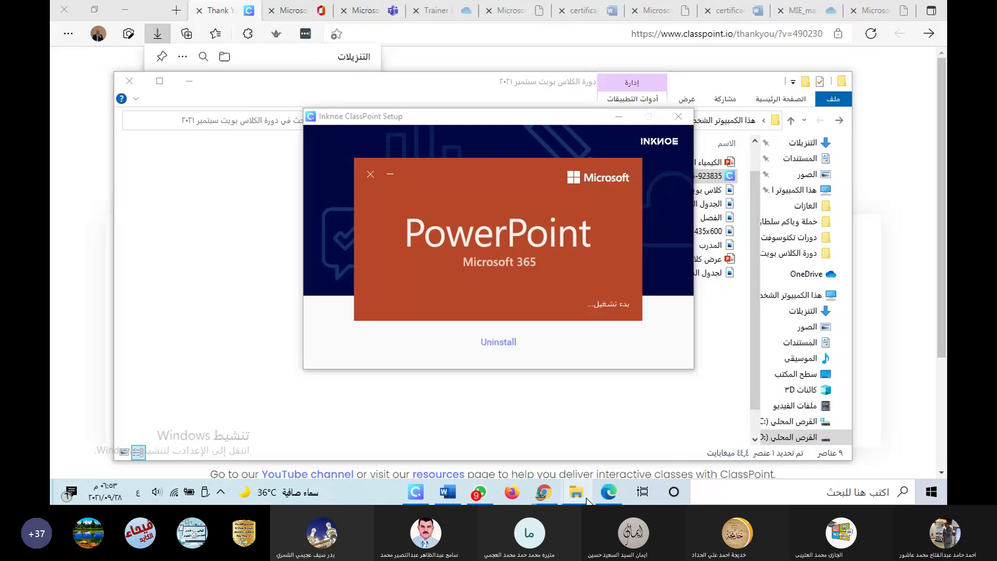
mouse_move(571, 489)
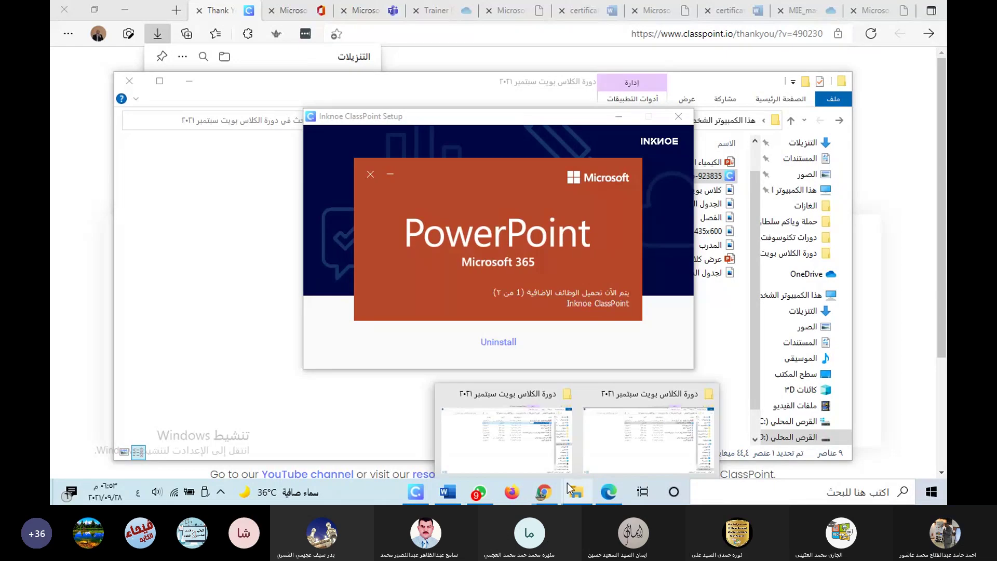
left_click(678, 116)
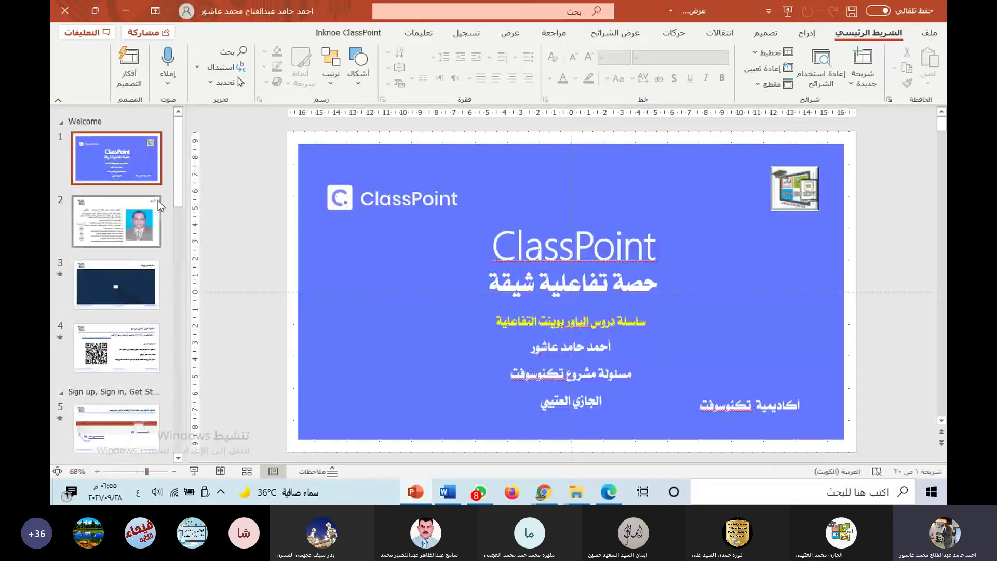
left_click_drag(178, 234, 179, 382)
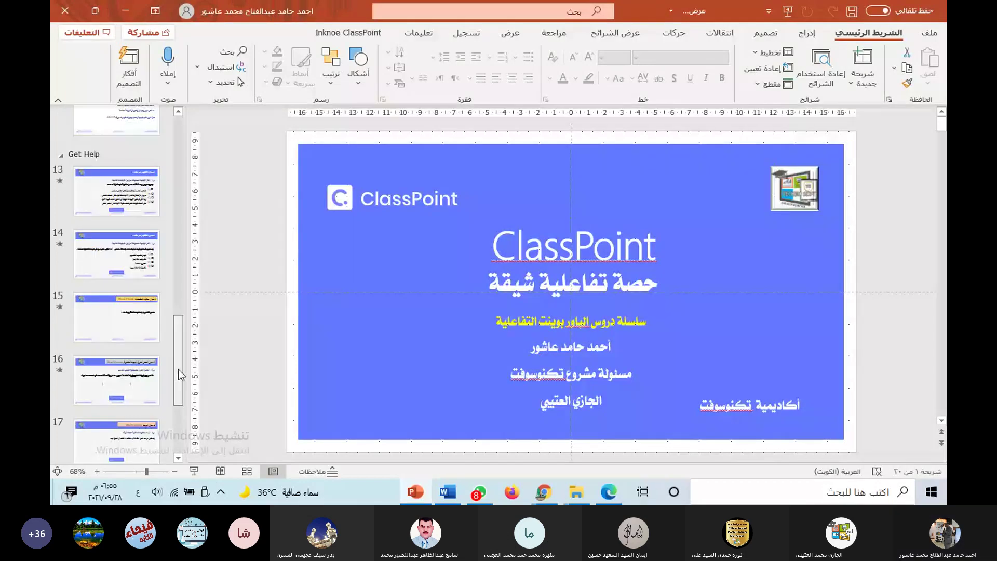
left_click(116, 262)
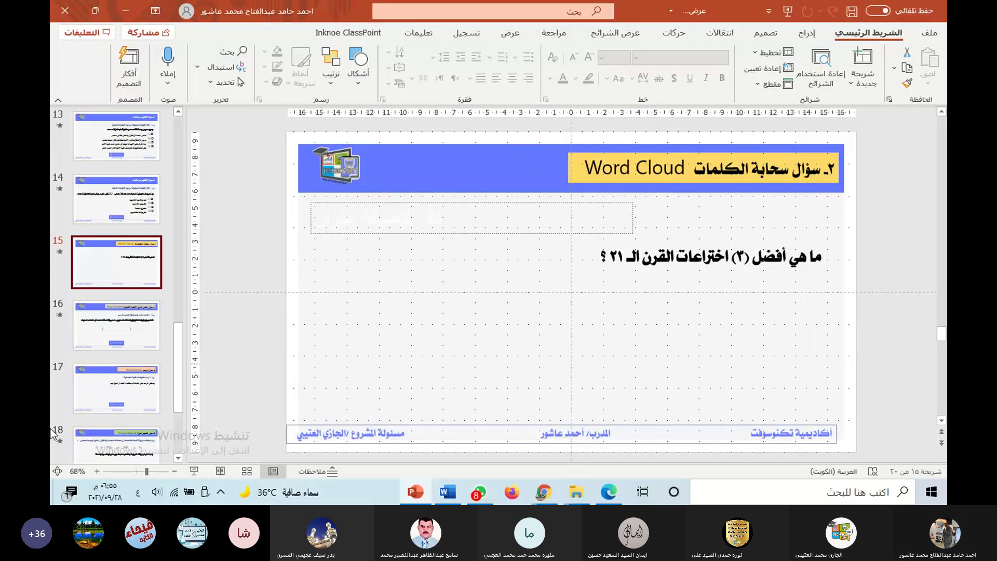
left_click(100, 394)
Add a ClassPoint Word Cloud question button to slide 15 and dismiss the plan notice.
left_click(348, 32)
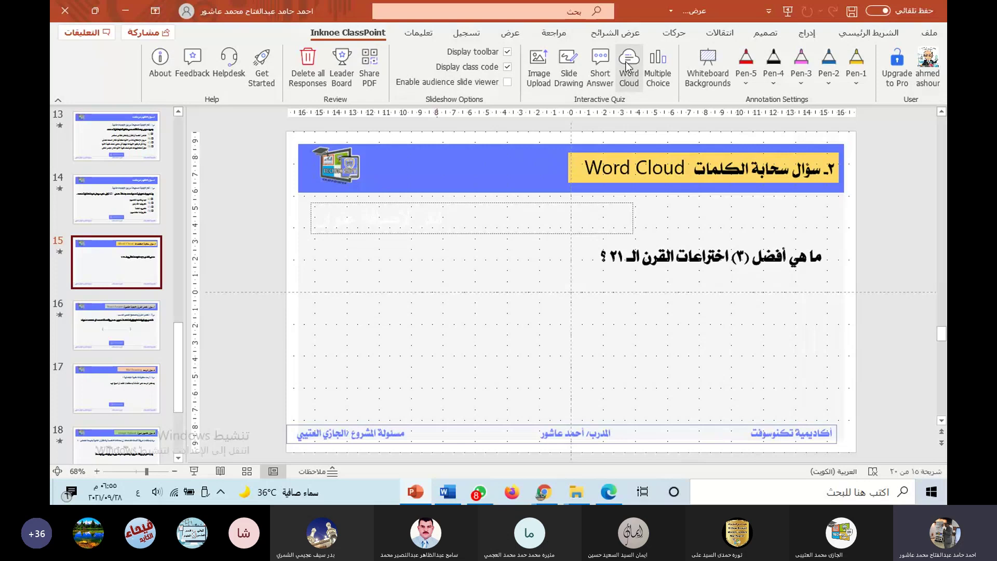
left_click(625, 61)
left_click(469, 276)
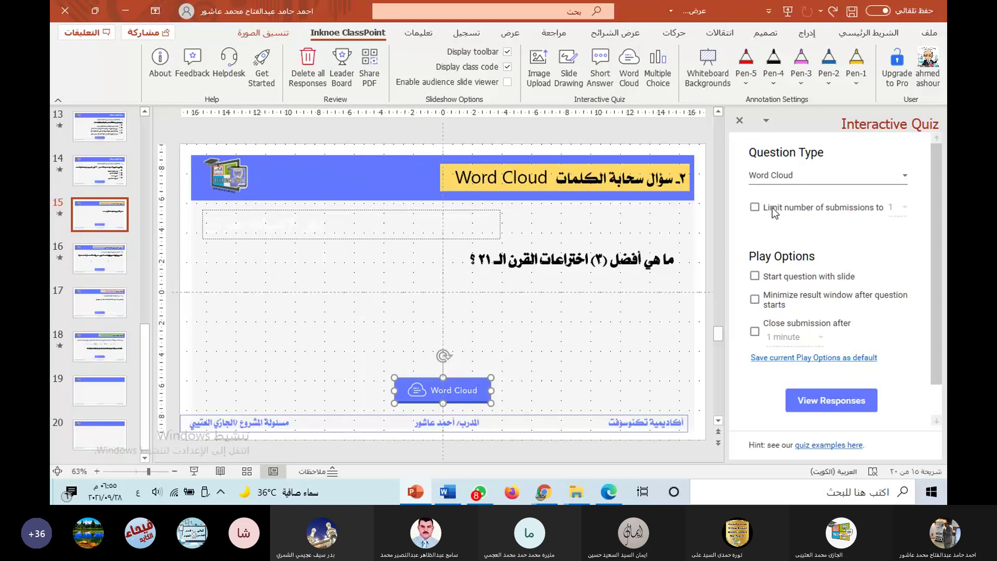
Limit the Word Cloud submissions to 2, minimize the result window after the question starts, and save the presentation.
left_click(796, 211)
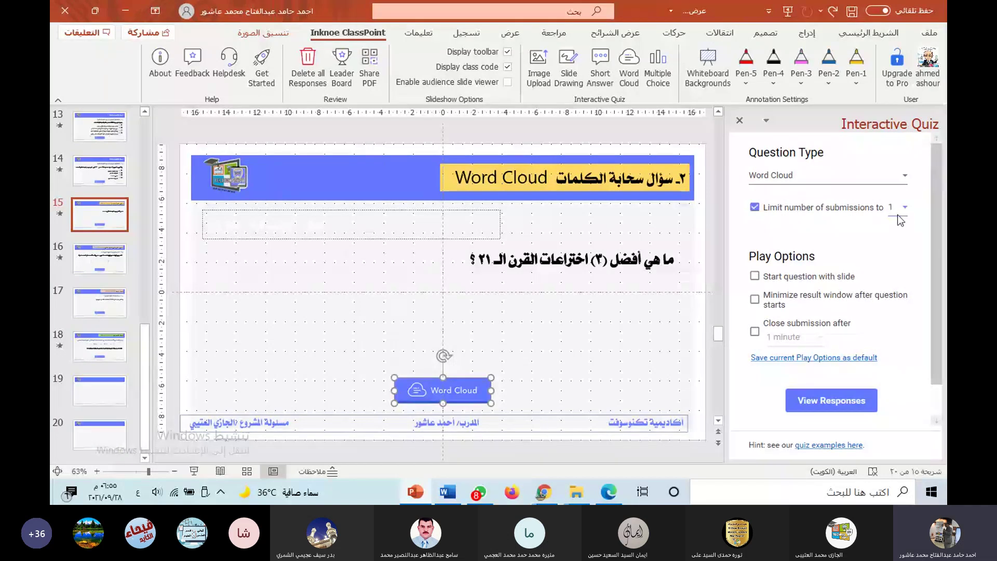
left_click(898, 214)
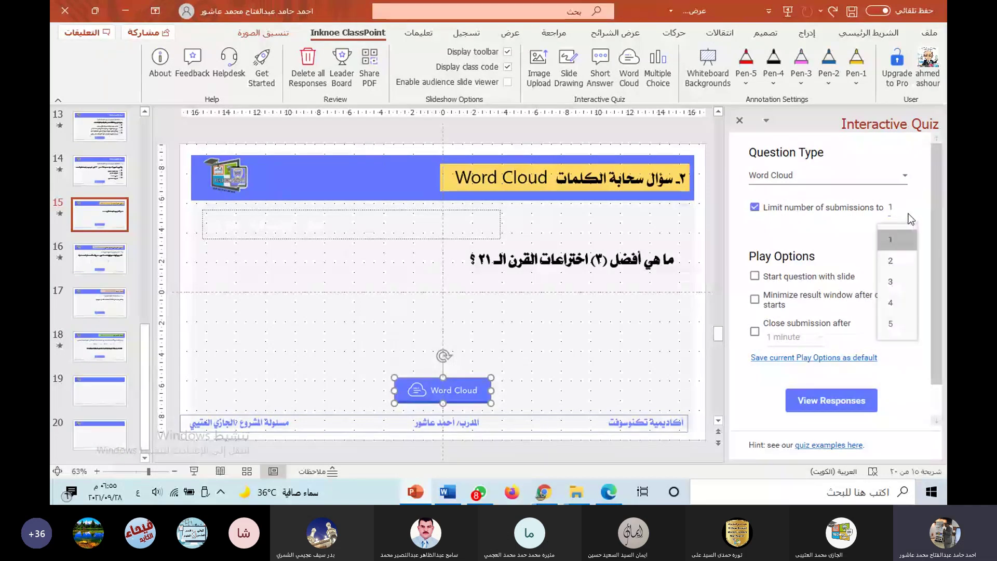
left_click(894, 264)
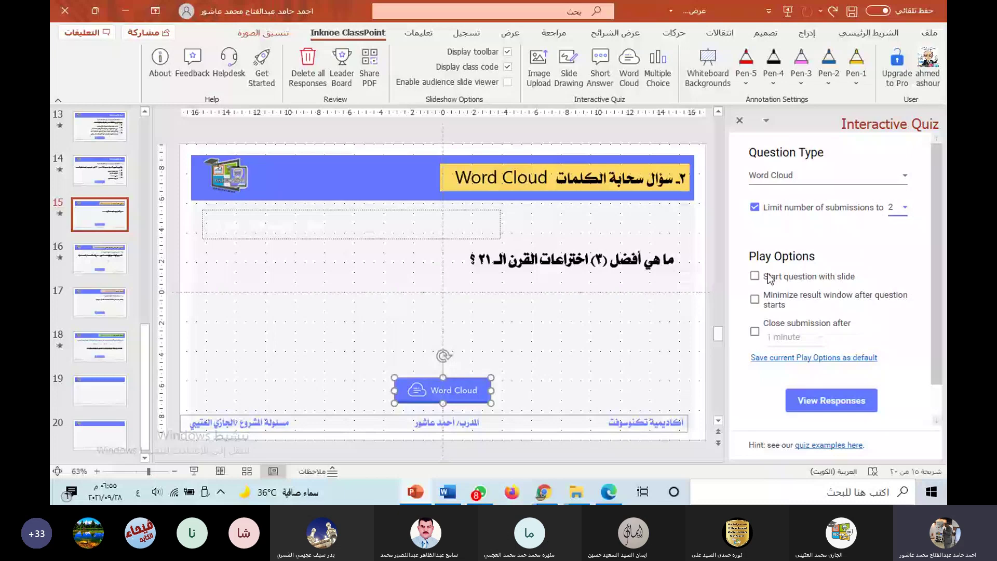
left_click(756, 300)
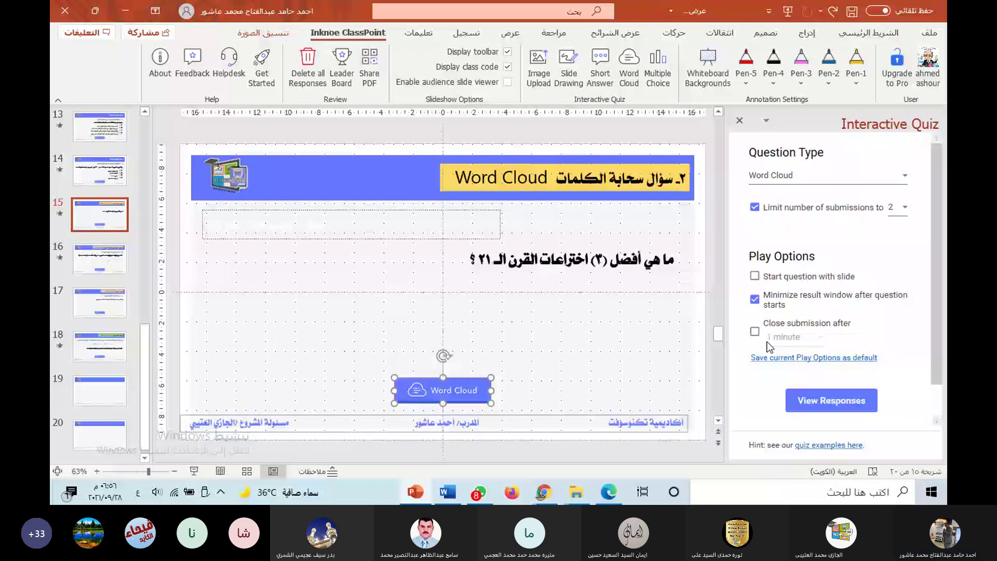
left_click(851, 10)
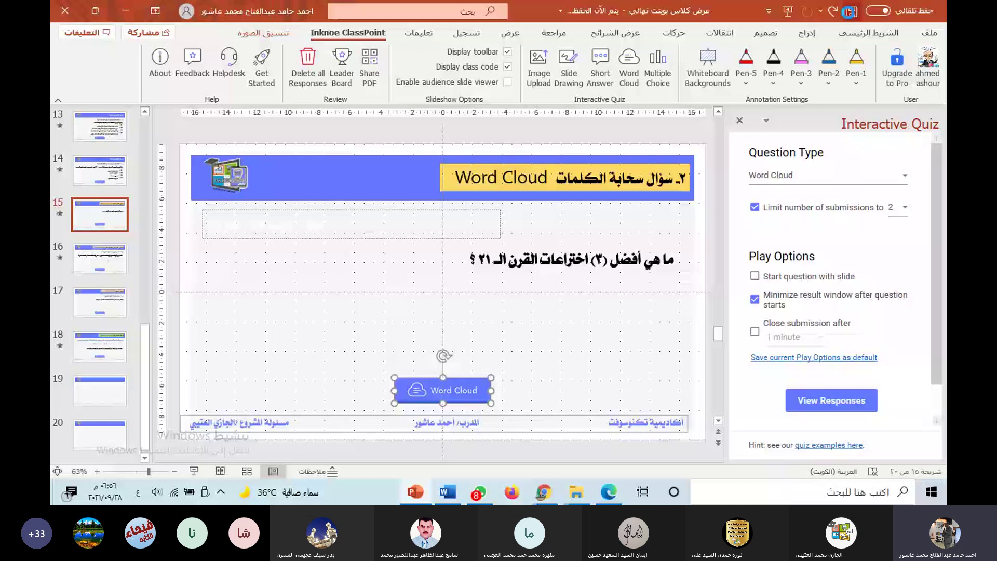
Start the slide show from slide 15, reveal the question text and run the Word Cloud question.
key("shift+F5")
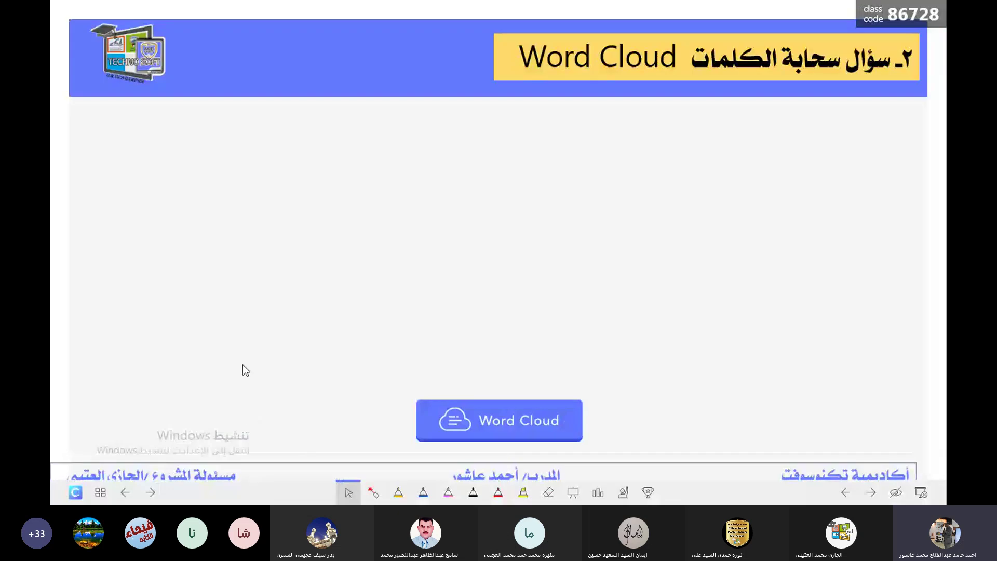
left_click(251, 352)
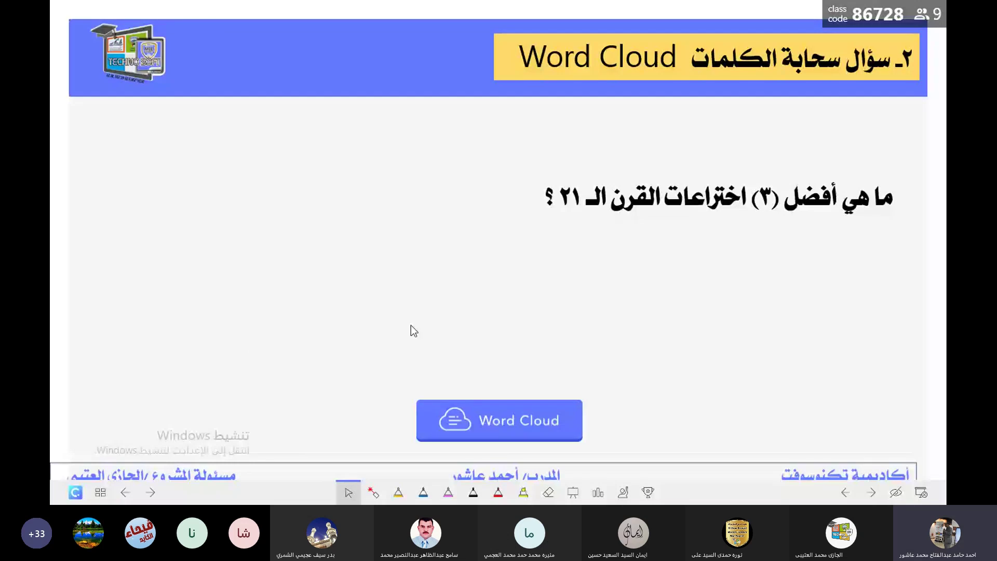
left_click(513, 425)
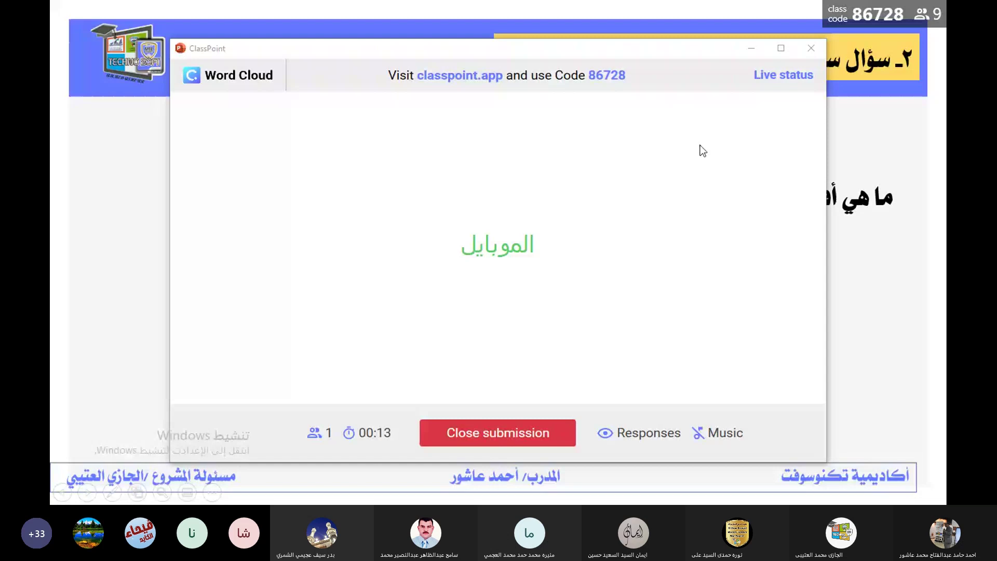
Review the submitted and pending participants in the Word Cloud's live status, and return to the word cloud.
left_click(773, 76)
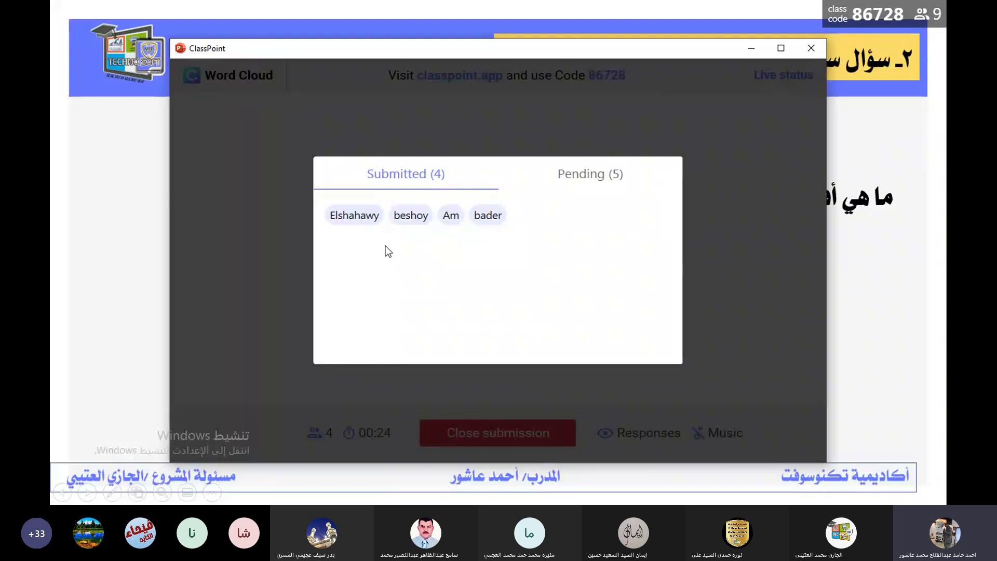
left_click(580, 178)
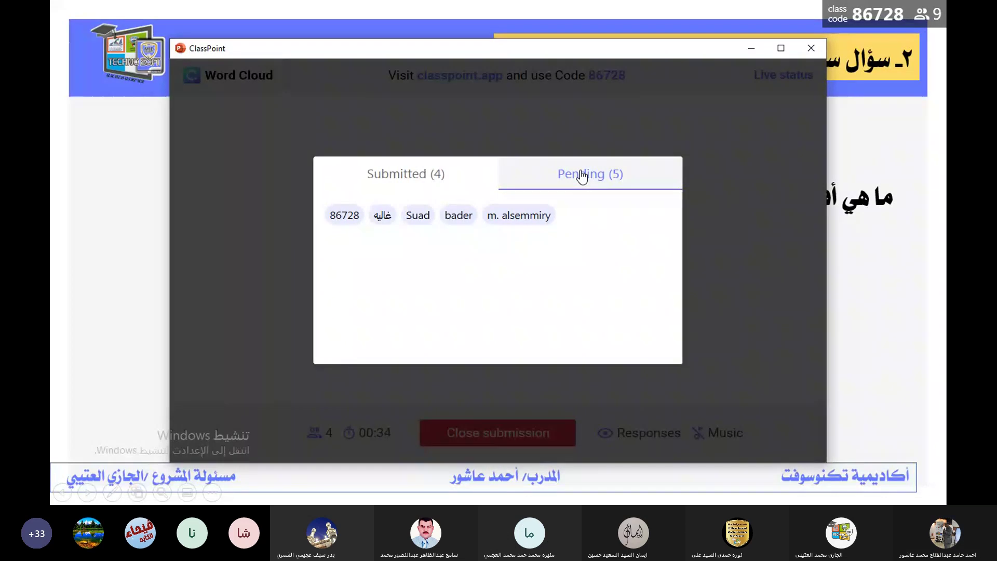
left_click(787, 210)
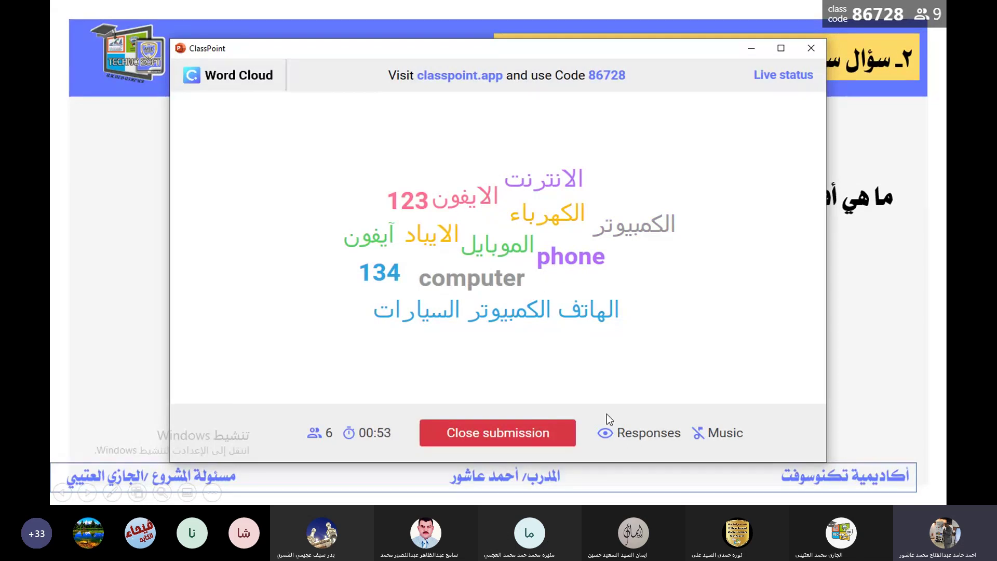
Hide and reshow the Word Cloud responses, and close the submission.
left_click(619, 434)
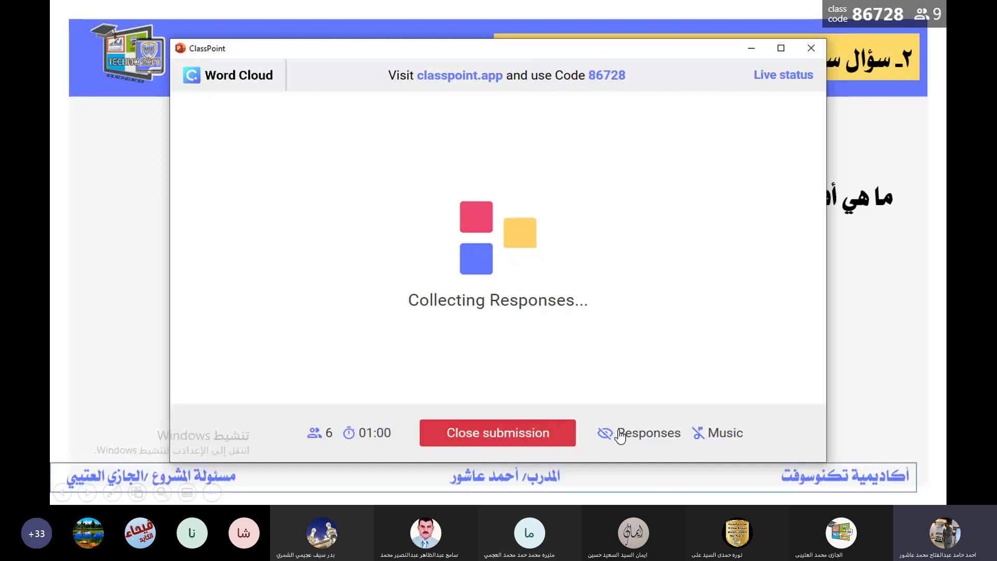
left_click(619, 436)
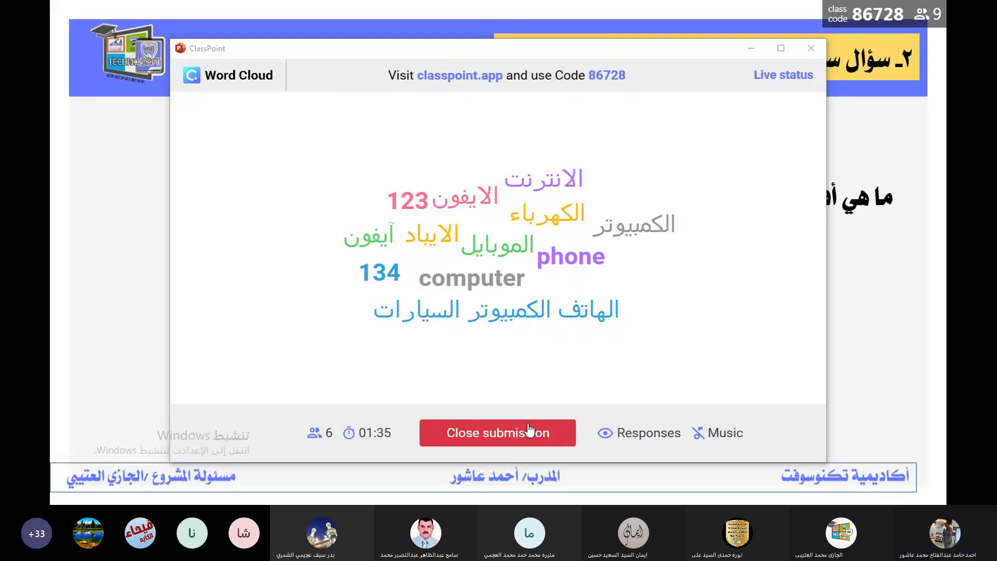
left_click(512, 440)
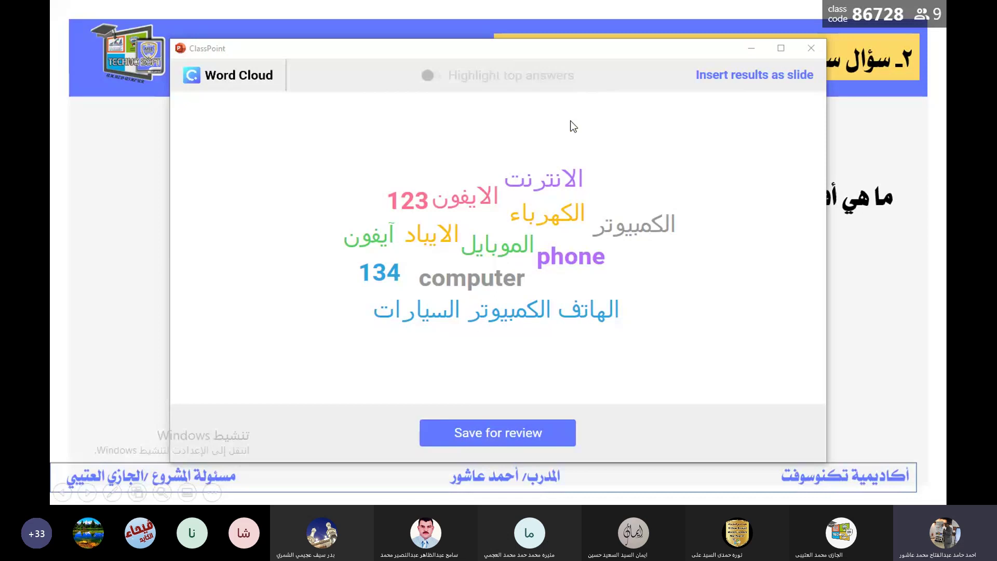
Insert the Word Cloud results as a slide, save them for review, and end the slide show.
left_click(740, 79)
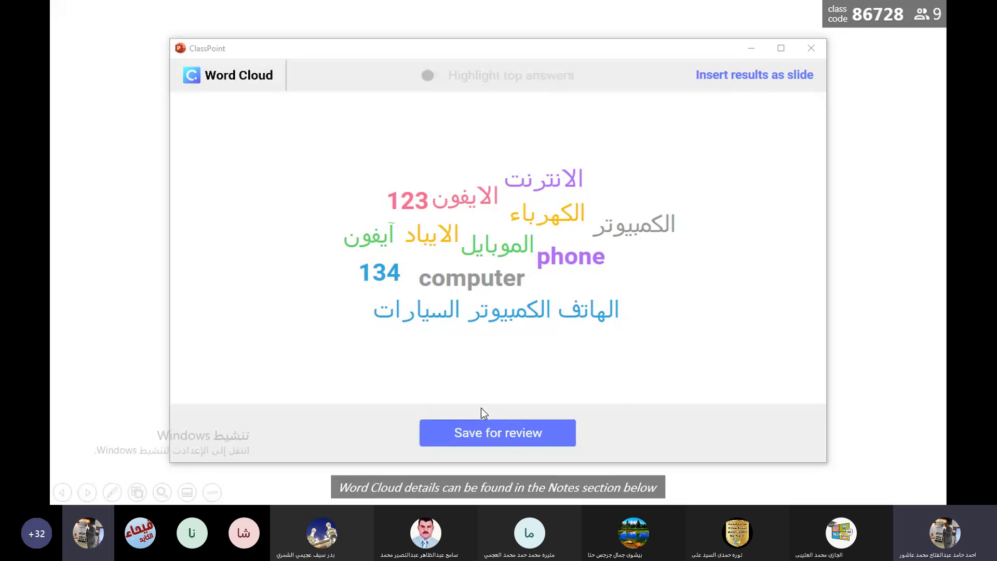
left_click(478, 434)
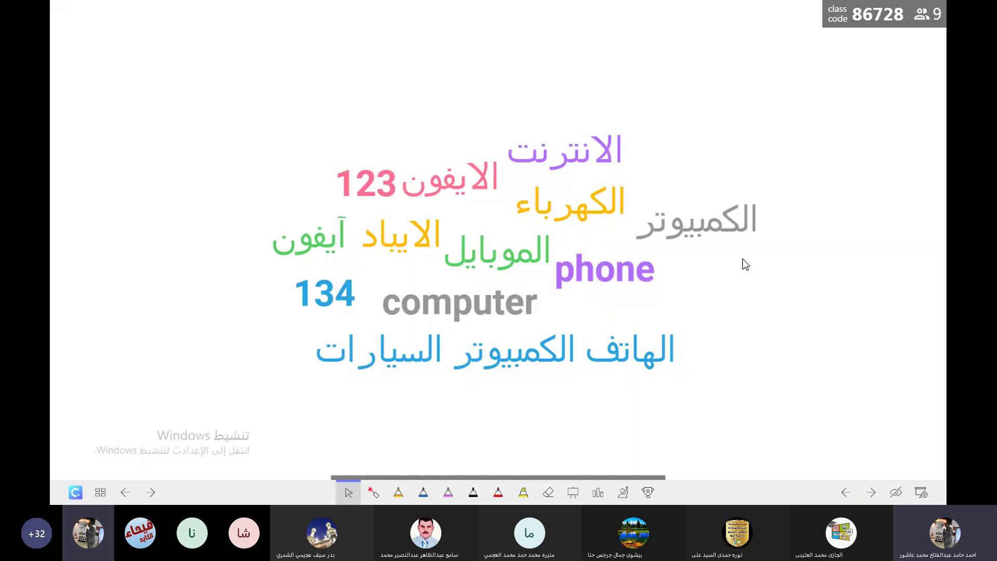
key("Escape")
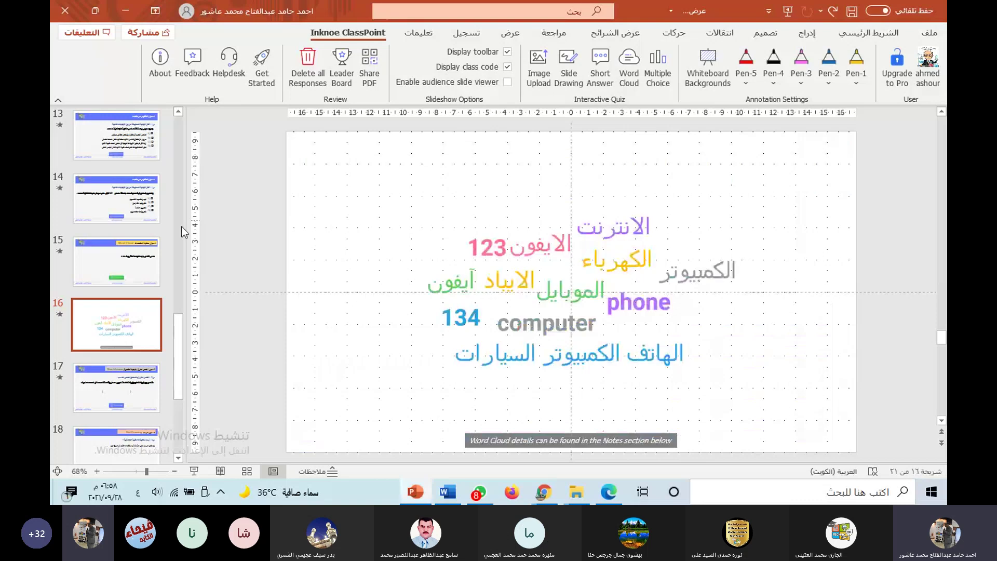
Start the slide show from slide 13, run its Multiple Choice question and open the result window.
left_click(150, 209)
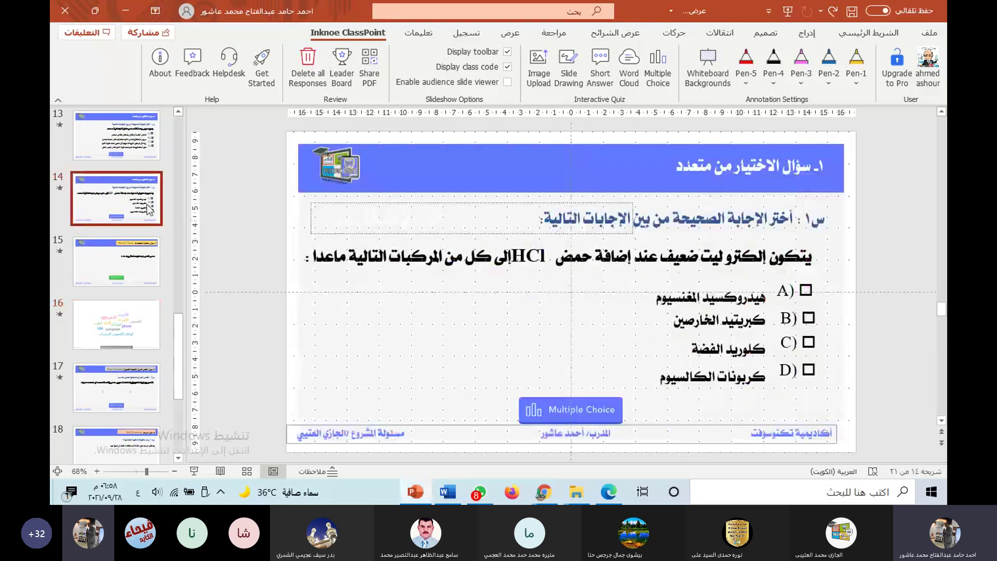
key("Up")
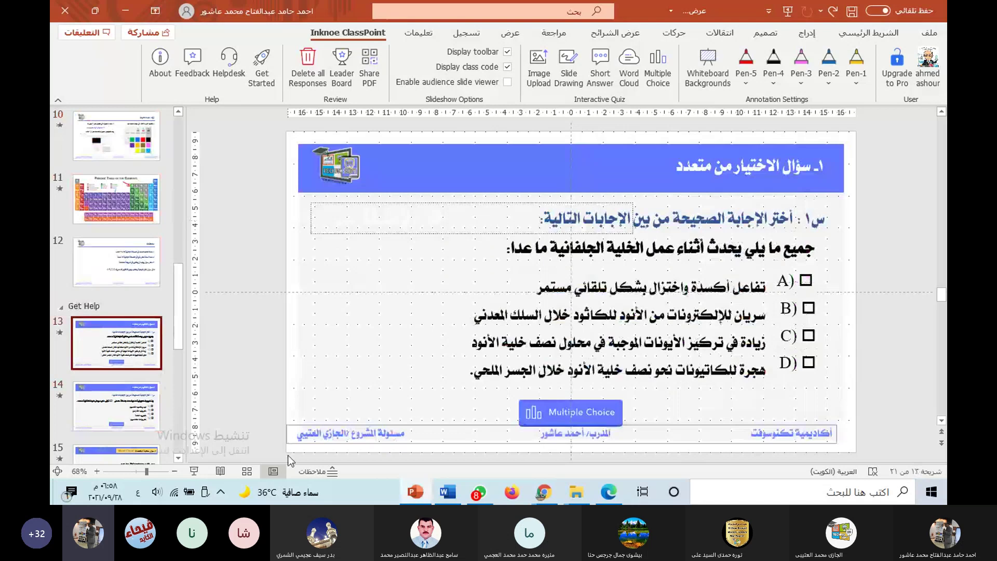
left_click(200, 473)
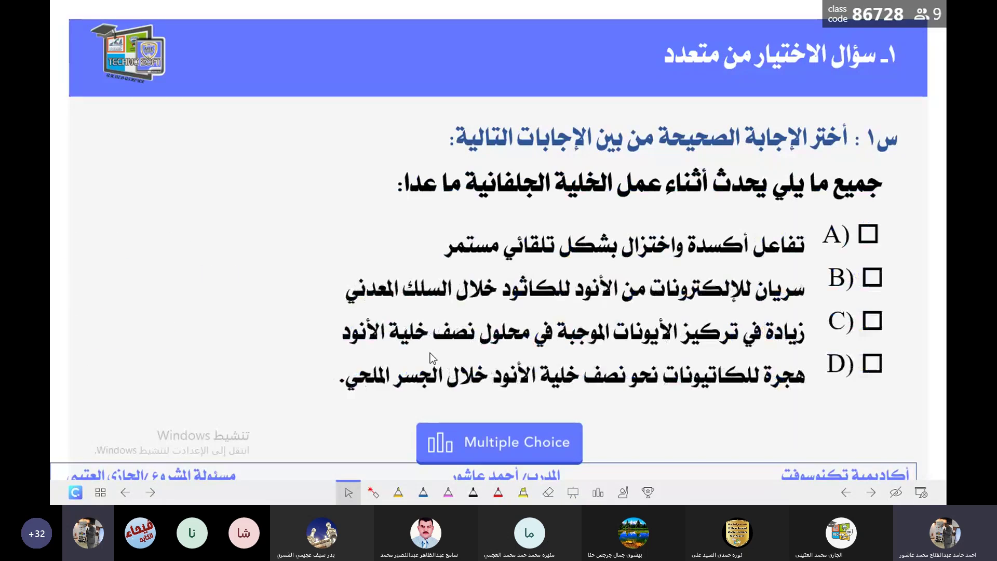
left_click(525, 446)
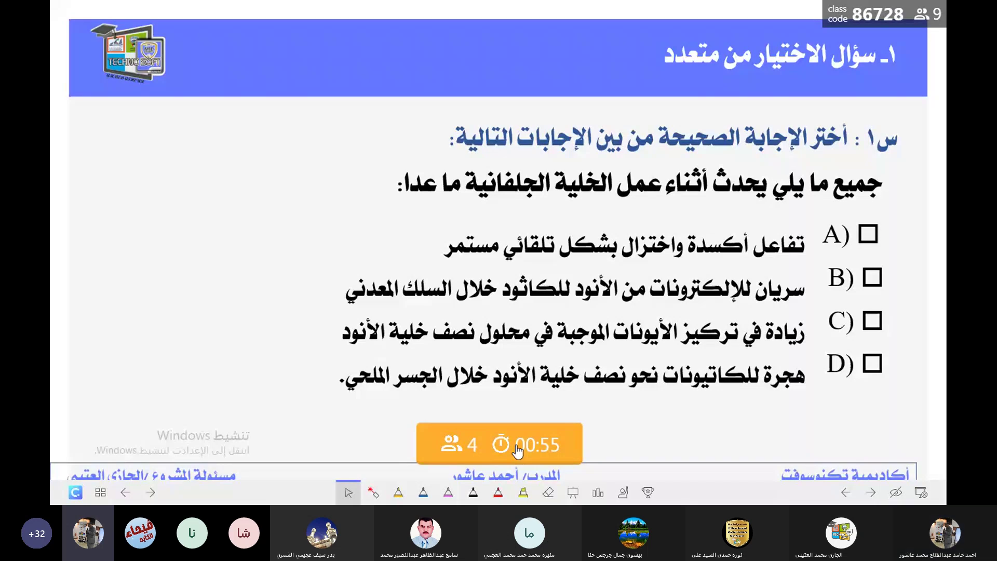
left_click(517, 445)
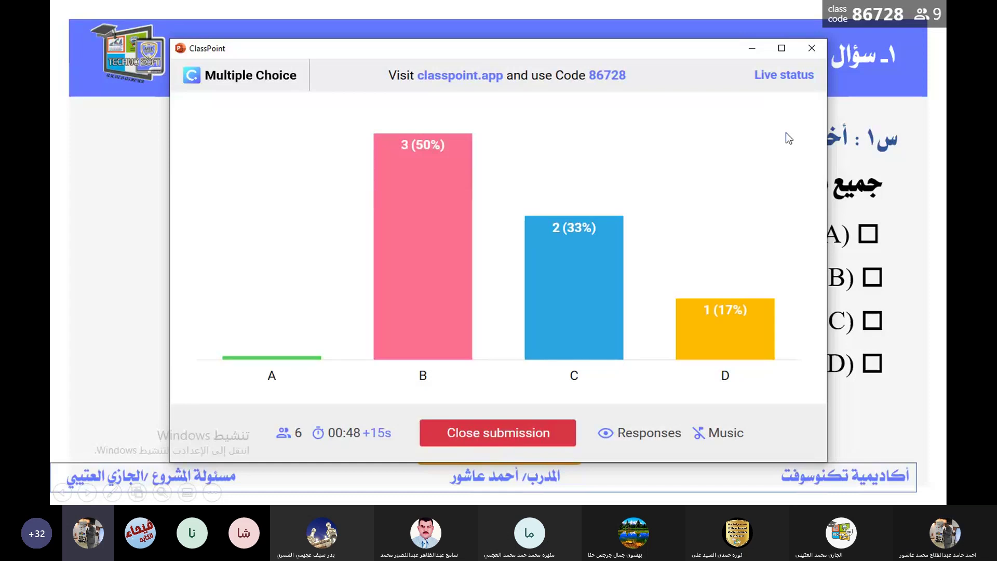
Review the submitted participants in the Multiple Choice live status, and toggle the visibility of the responses.
left_click(777, 75)
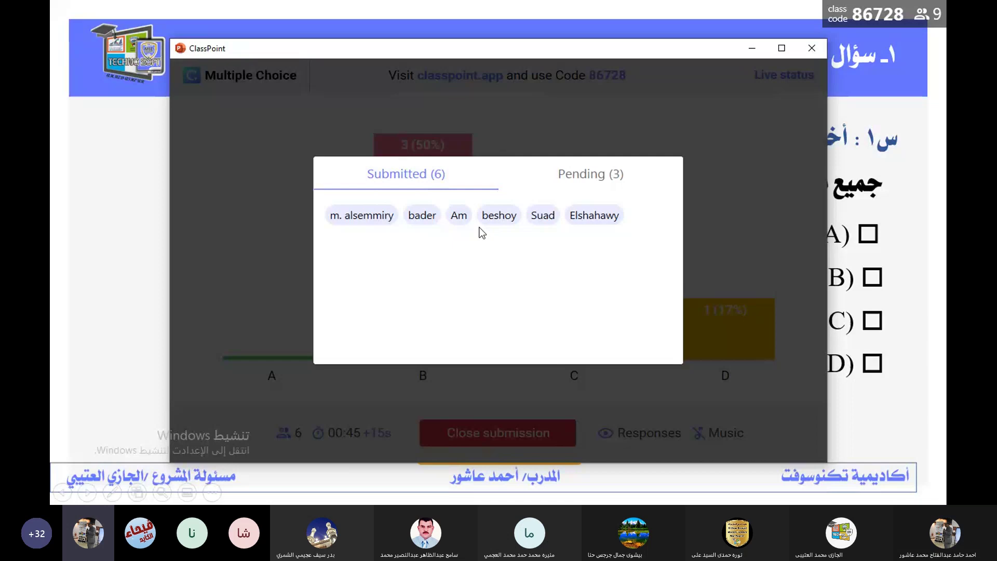
left_click(702, 207)
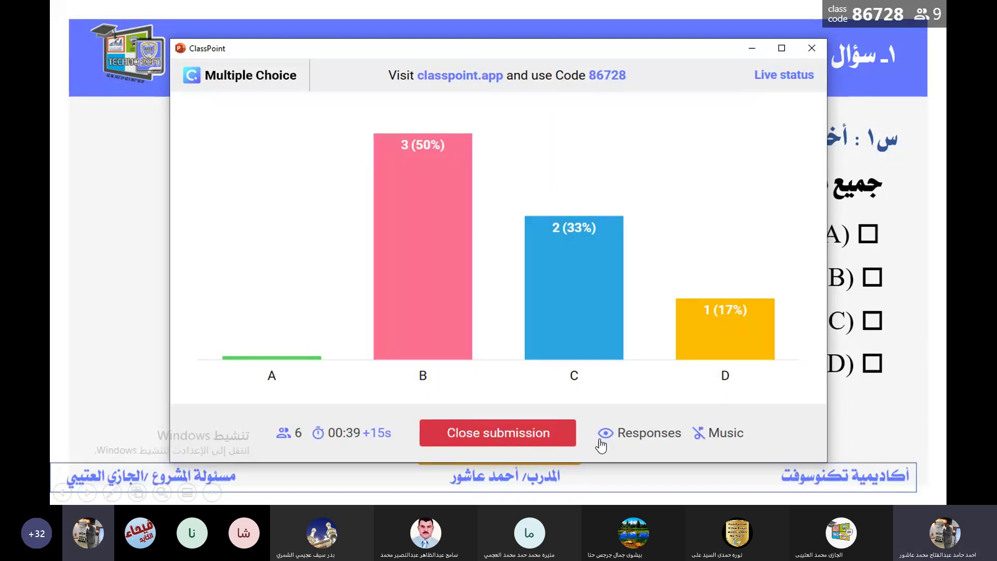
left_click(638, 440)
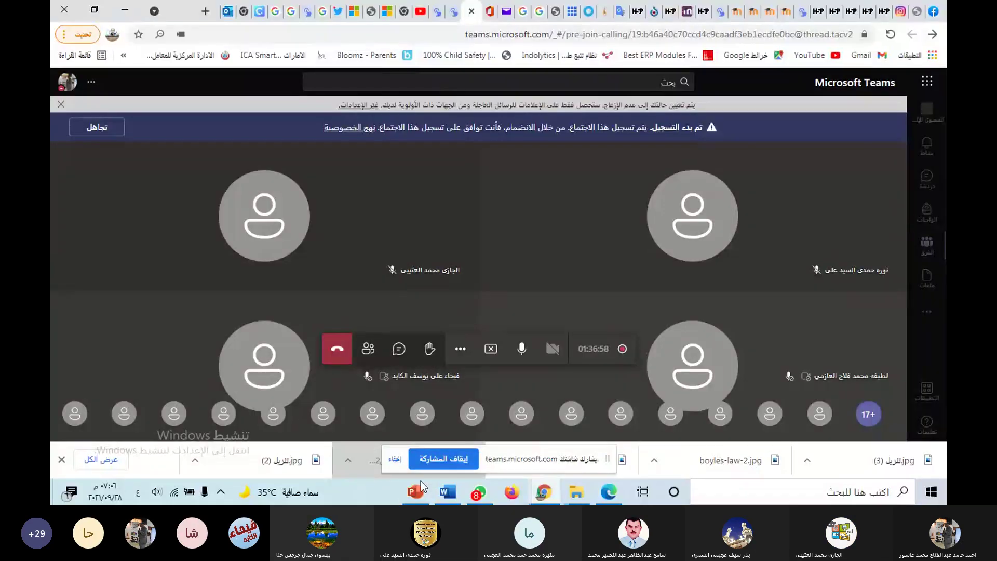
Switch to PowerPoint and delete the Short Answer button from slide 18.
left_click(416, 491)
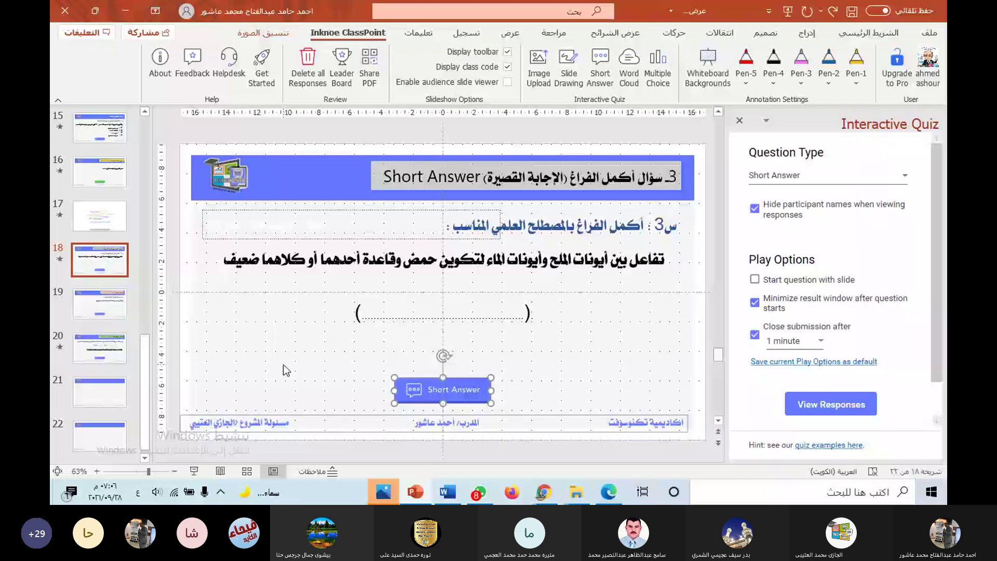
key("Delete")
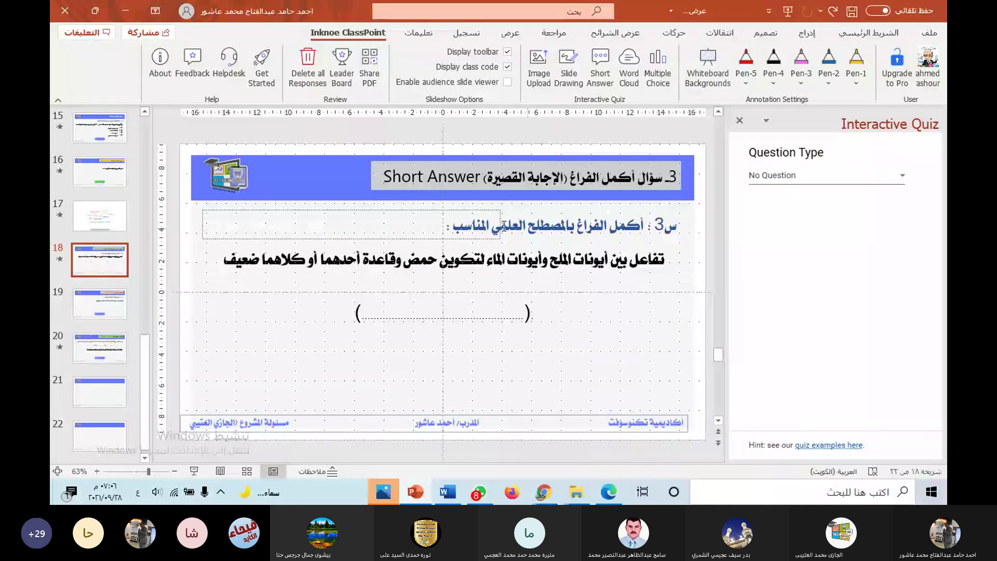
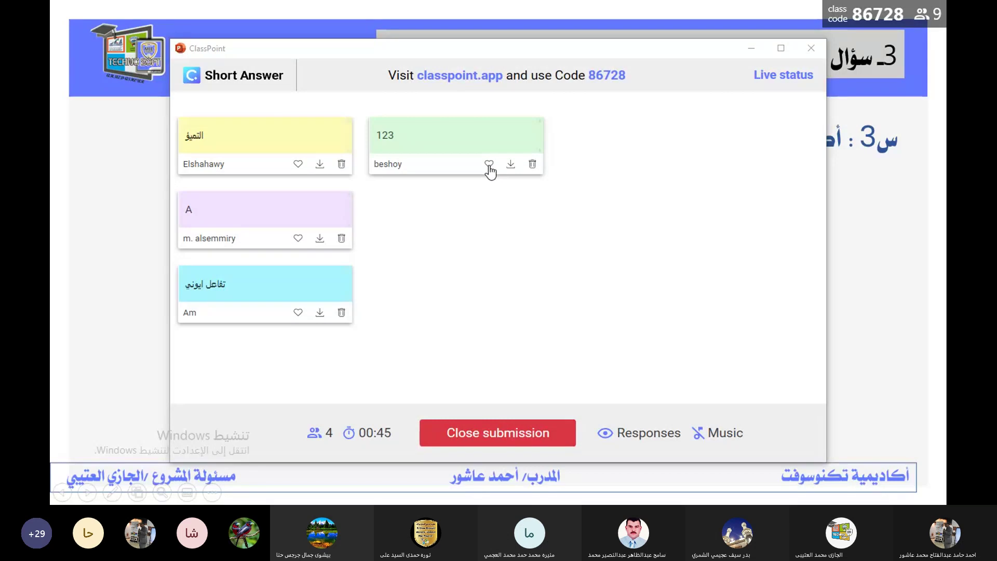
Like the Short Answer responses "123" and "التميؤ", and delete the "التميؤ" response.
left_click(489, 165)
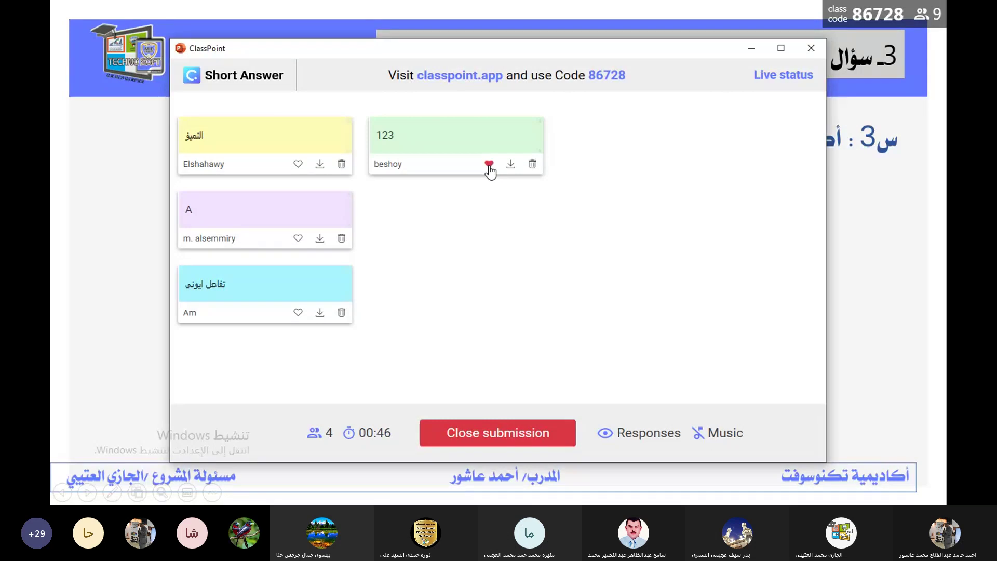
left_click(298, 165)
left_click(342, 164)
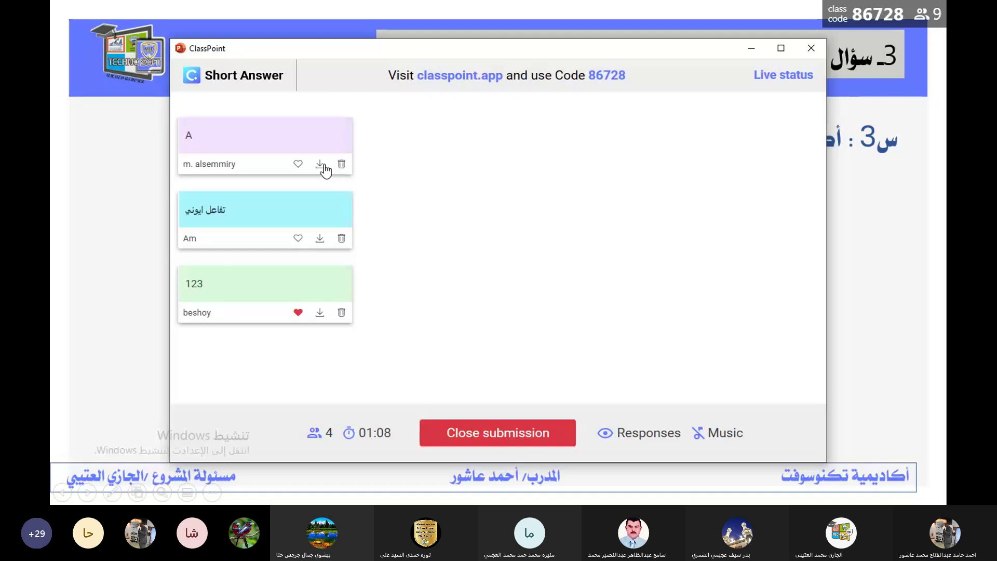
Insert the Short Answer response "A" as a slide, view it with the result window minimized, and return to the question slide.
left_click(320, 165)
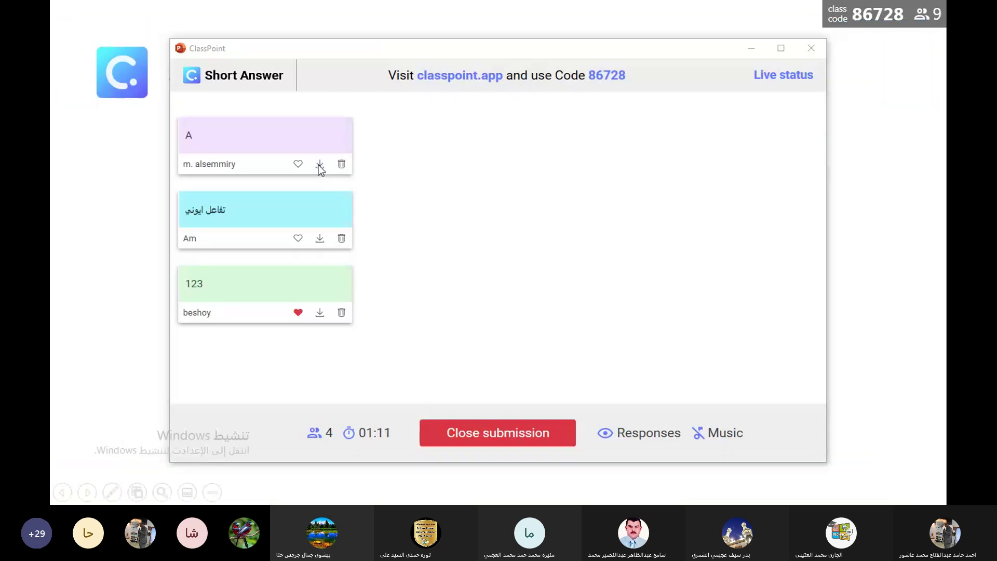
left_click(752, 48)
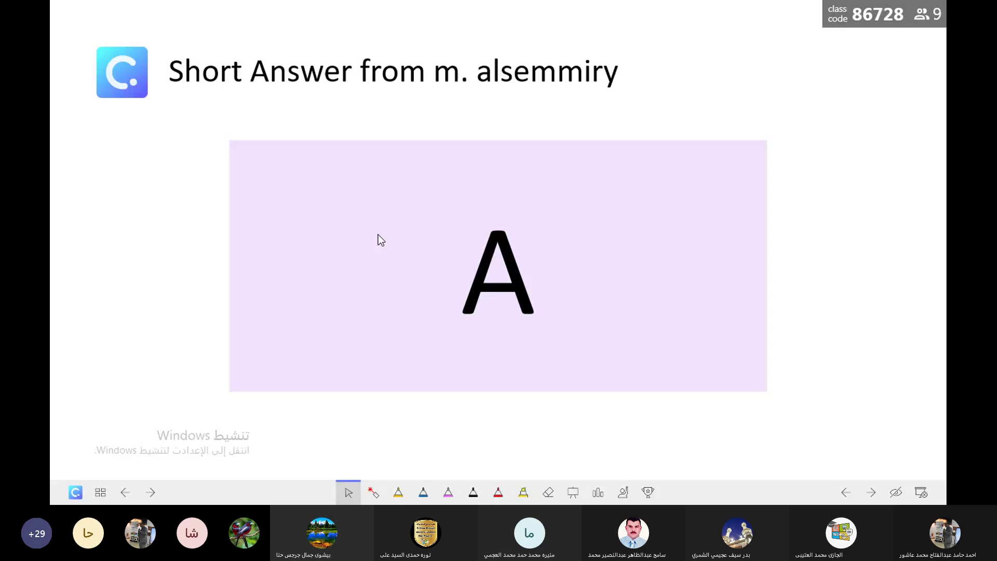
key("Escape")
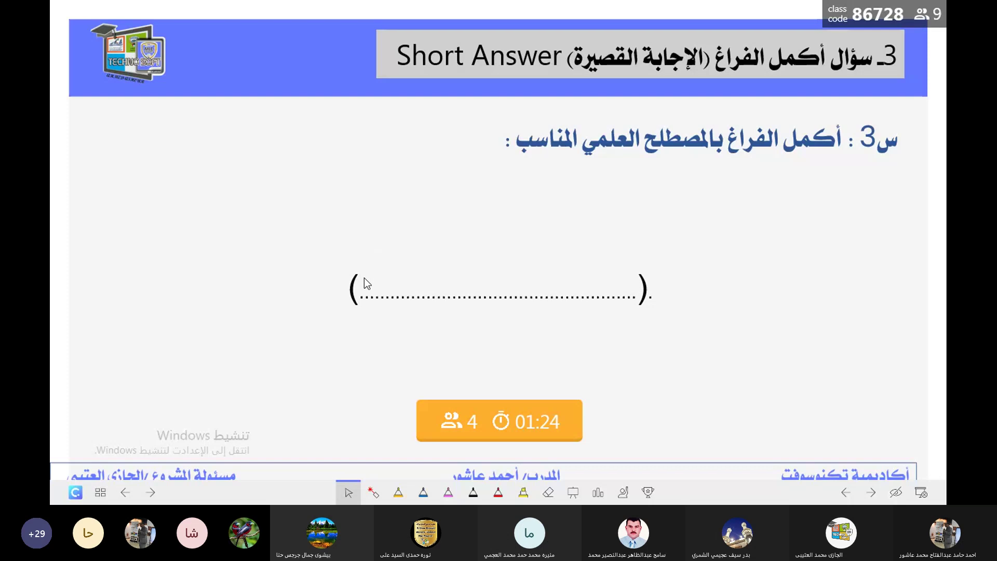
Reopen the Short Answer result window and review the submitted participants in the live status.
left_click(526, 419)
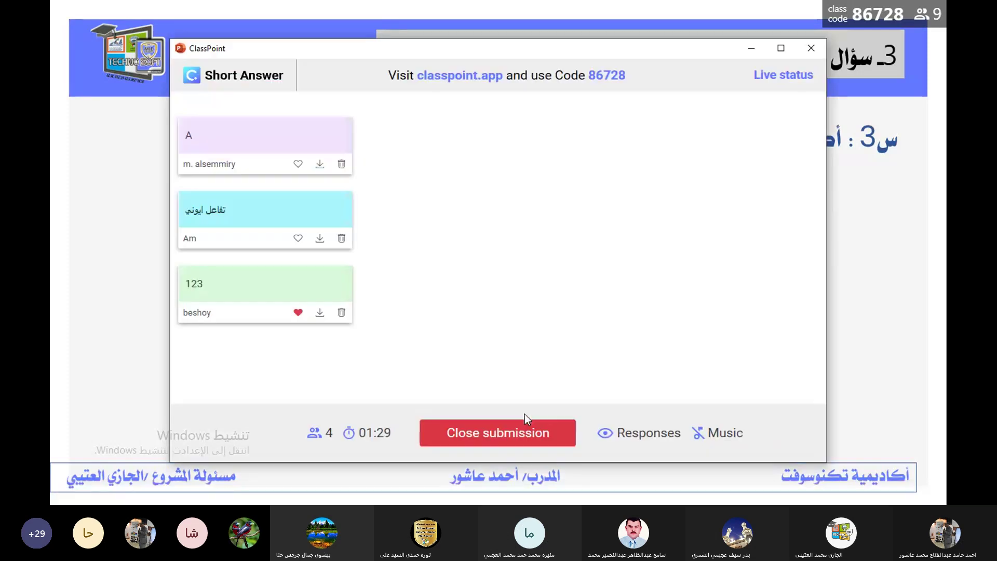
left_click(796, 86)
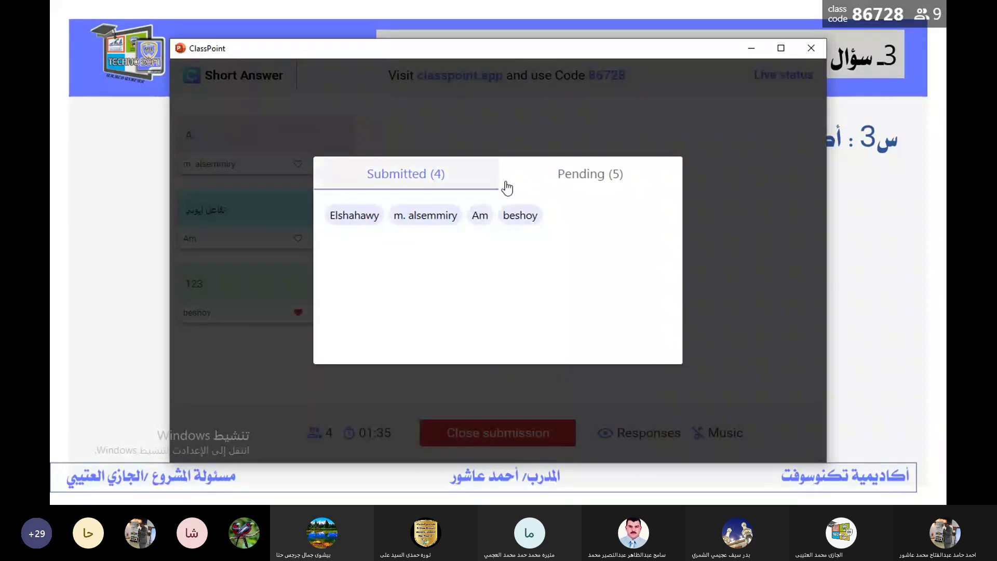
key("Escape")
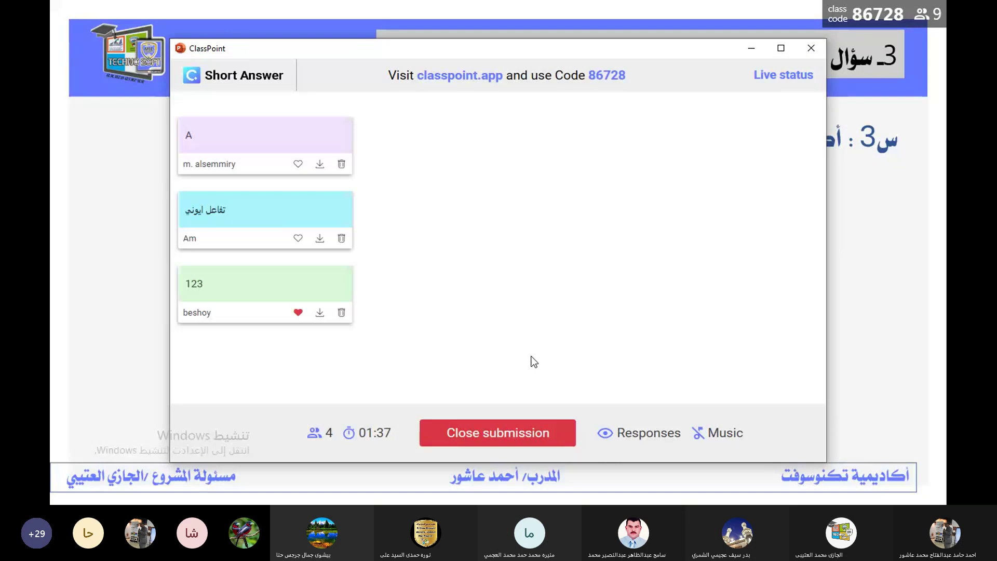
Hide and reshow the Short Answer responses, and close the result window and the slide show.
left_click(631, 438)
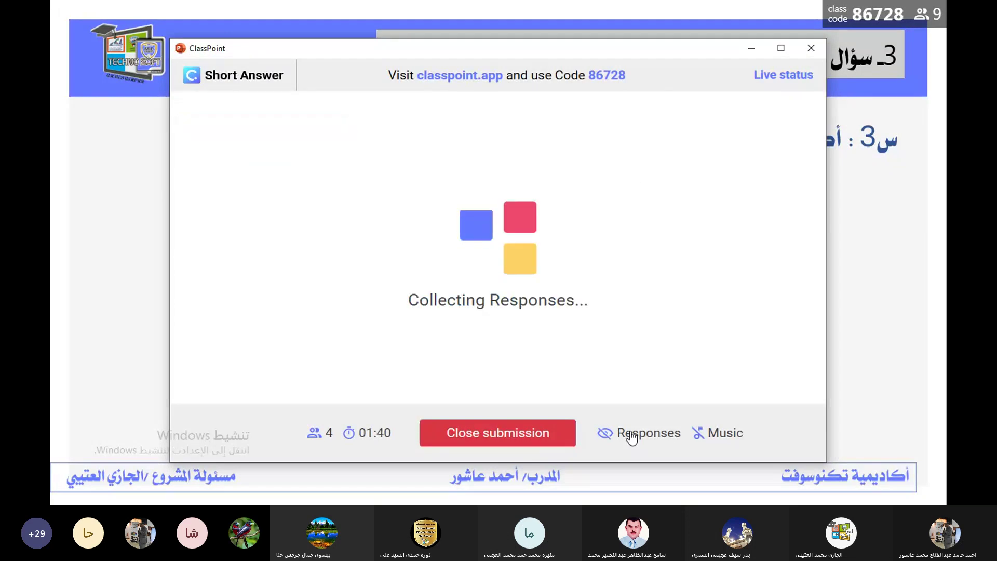
left_click(631, 438)
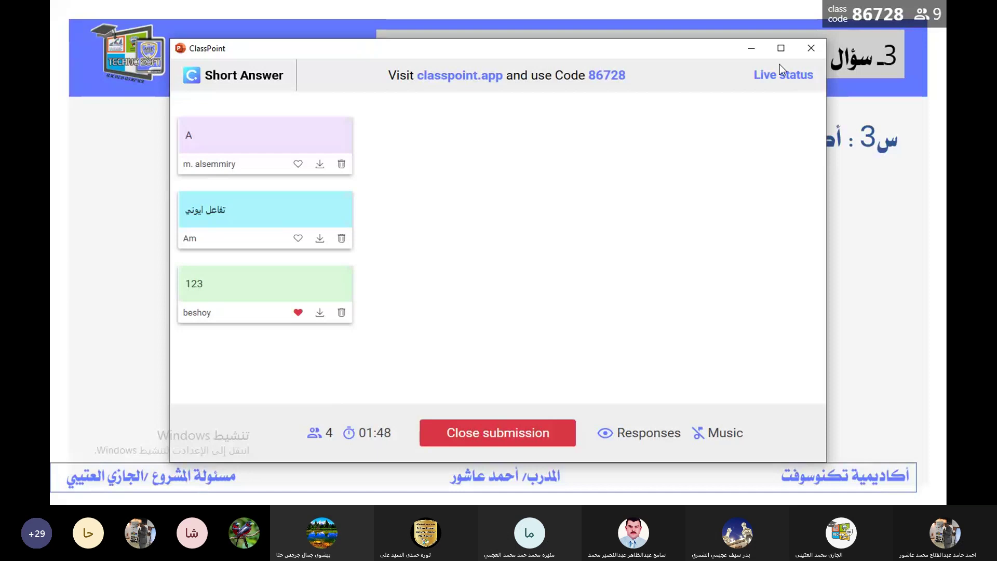
left_click(812, 48)
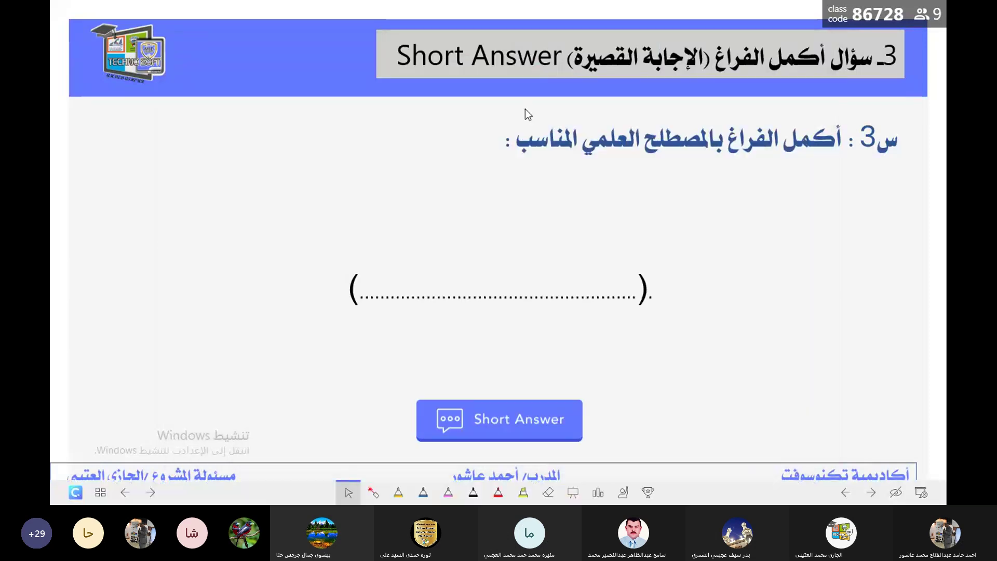
key("Escape")
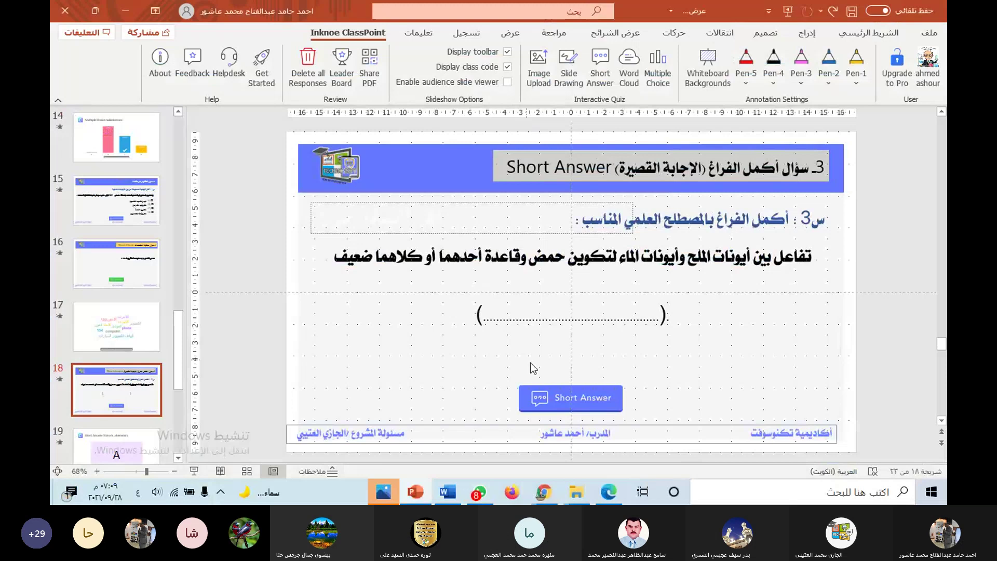
Start the slide show from slide 18, run the Short Answer question again, and close its result window.
left_click(579, 398)
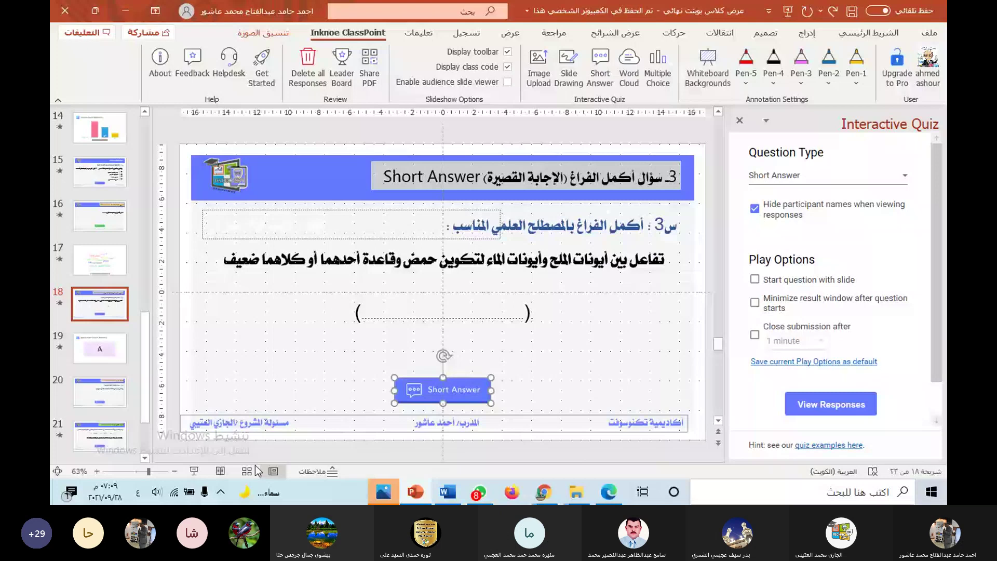
left_click(193, 472)
left_click(475, 431)
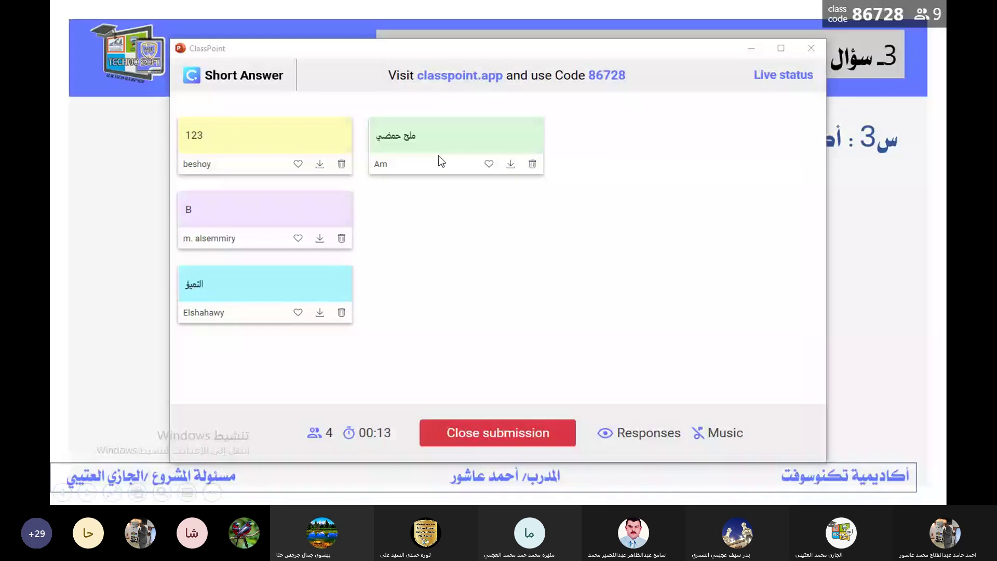
left_click(814, 49)
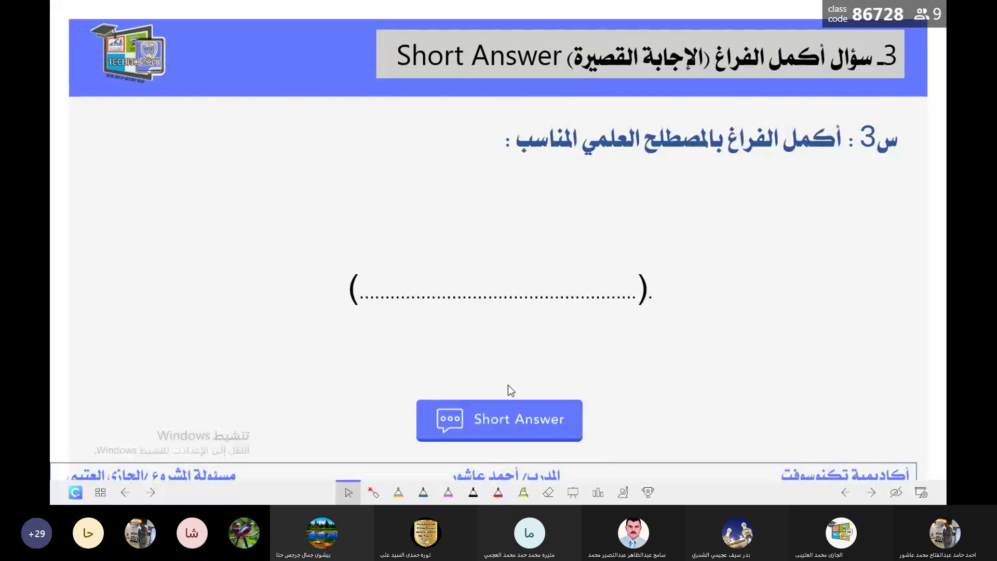
Restart the Short Answer question, hide the incoming responses, and close the result window.
left_click(503, 419)
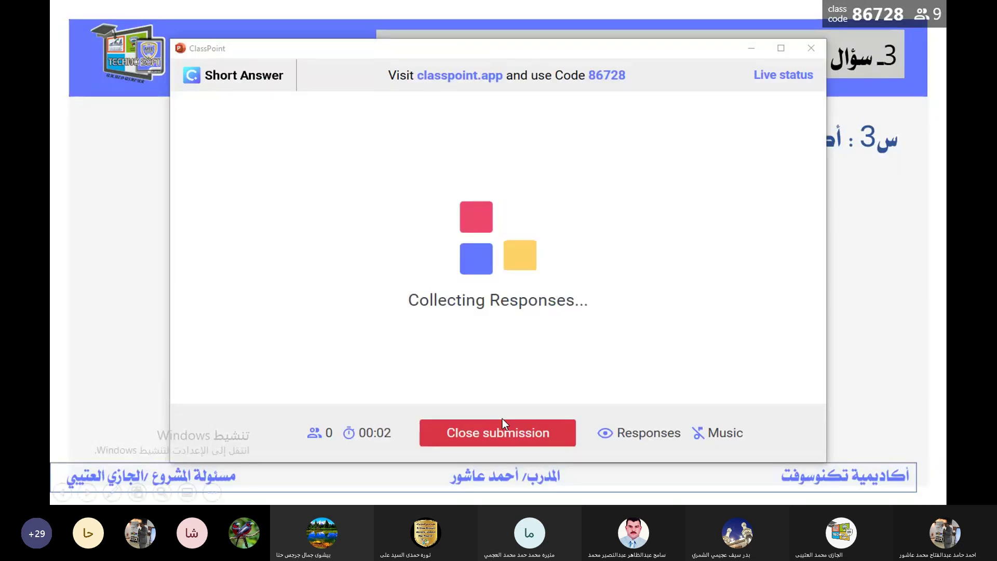
left_click(623, 439)
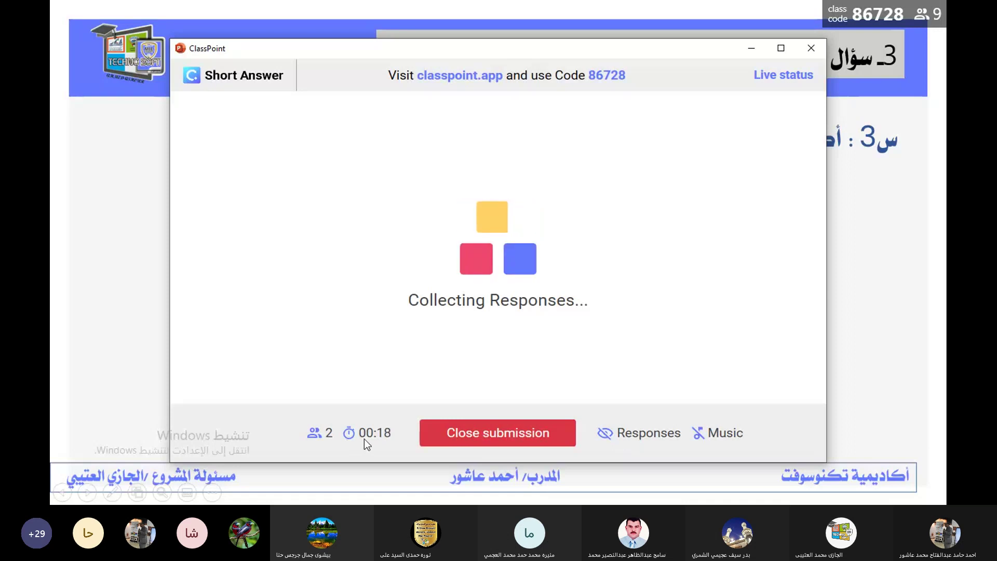
left_click(818, 42)
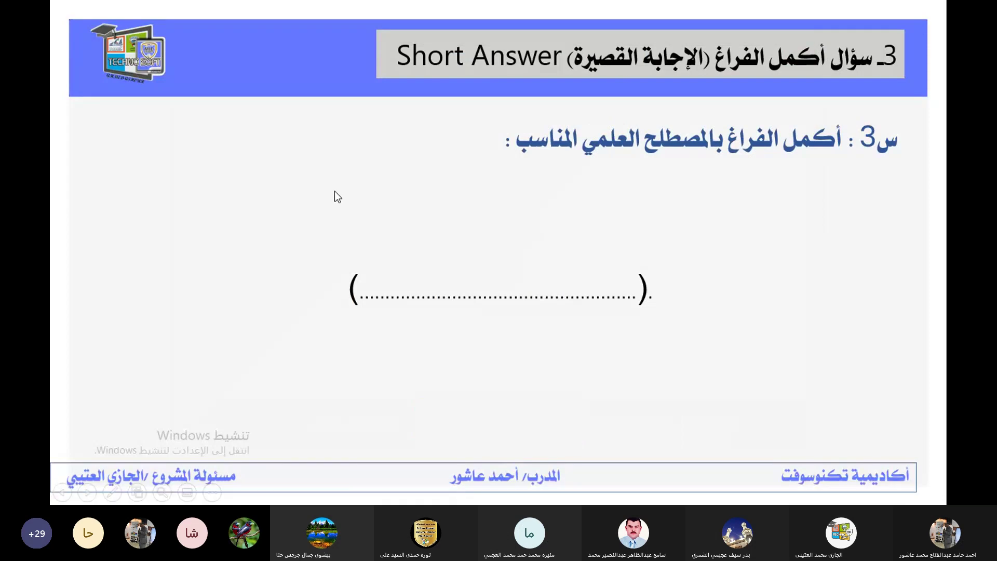
Exit the slide show and set the Short Answer question on slide 18 to hide participant names when viewing responses.
key("Escape")
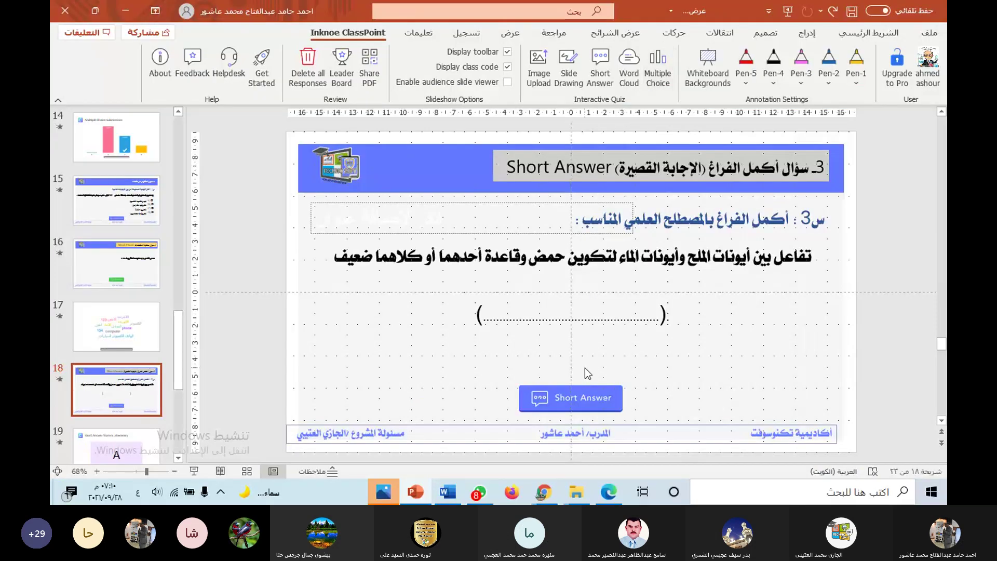
left_click(577, 400)
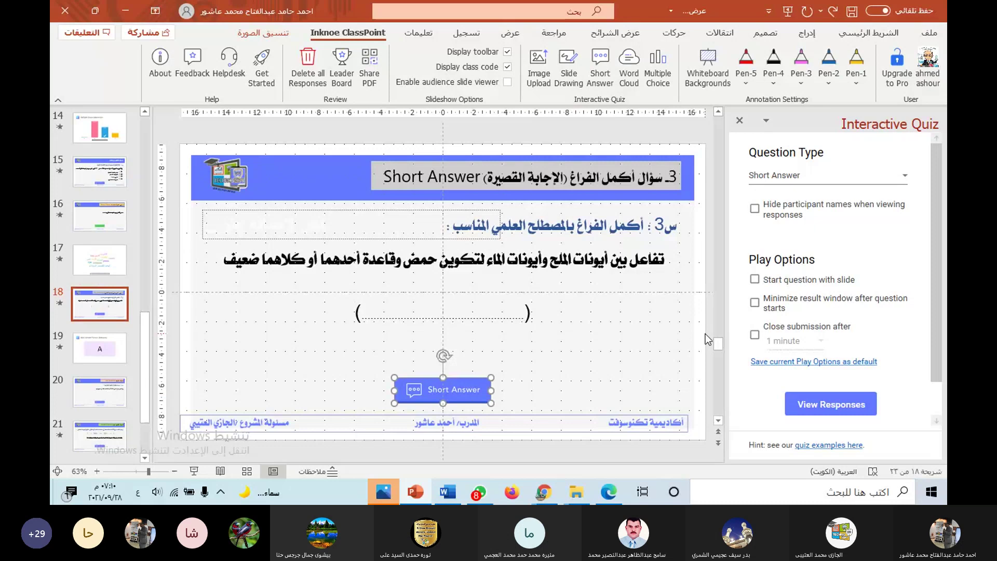
left_click(771, 208)
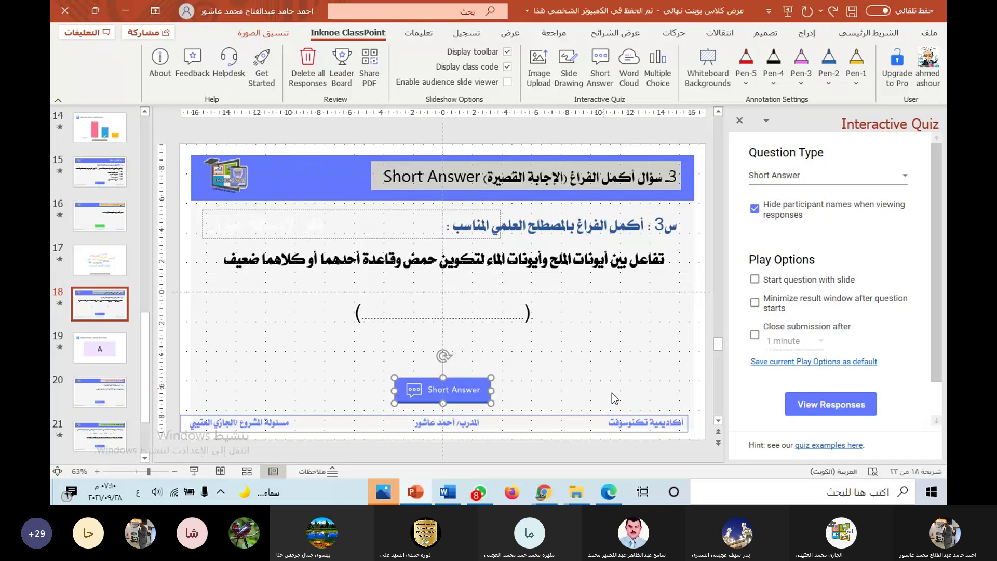
Run the Short Answer question in the slide show, show its responses, and close the result window and slide show.
left_click(199, 470)
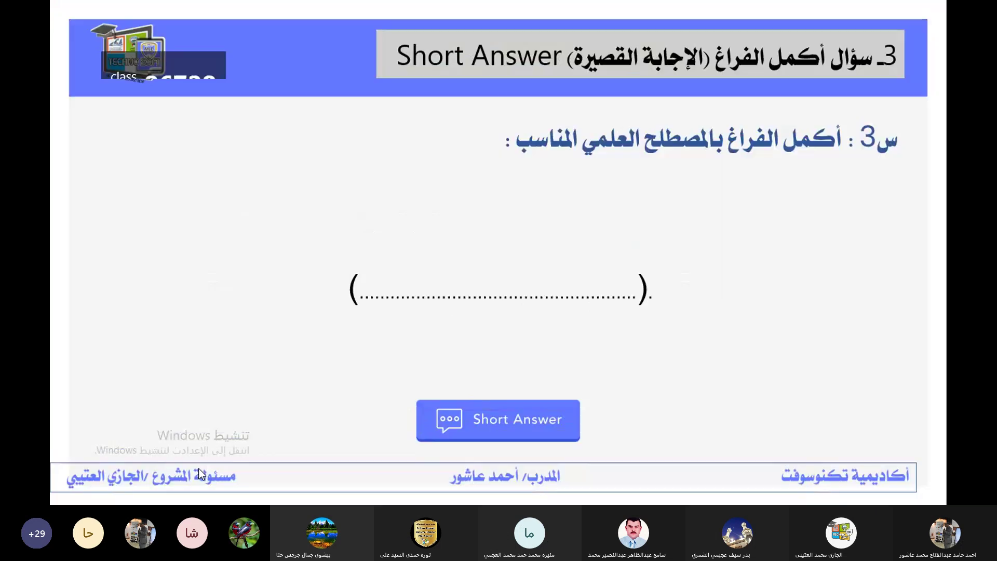
left_click(490, 428)
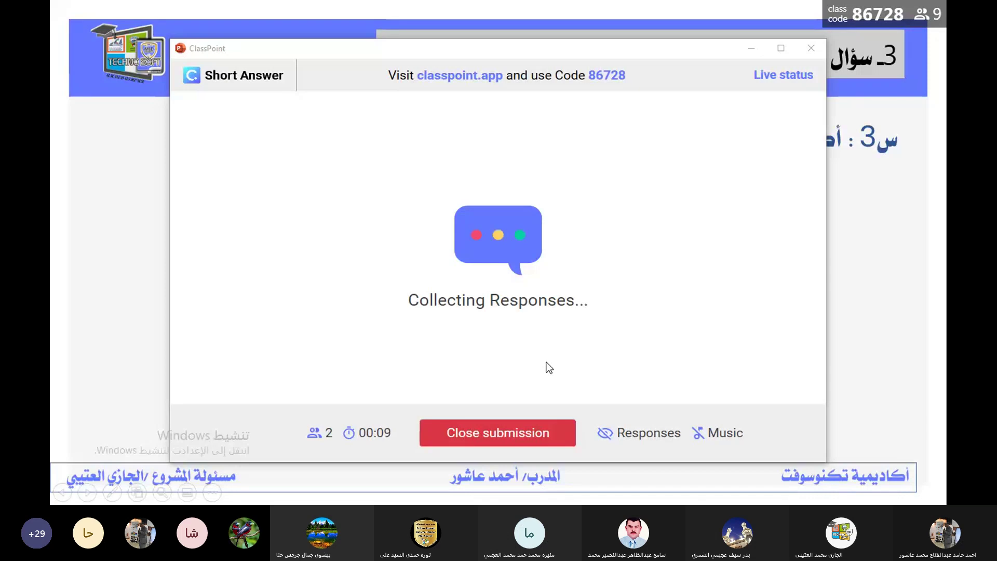
left_click(623, 435)
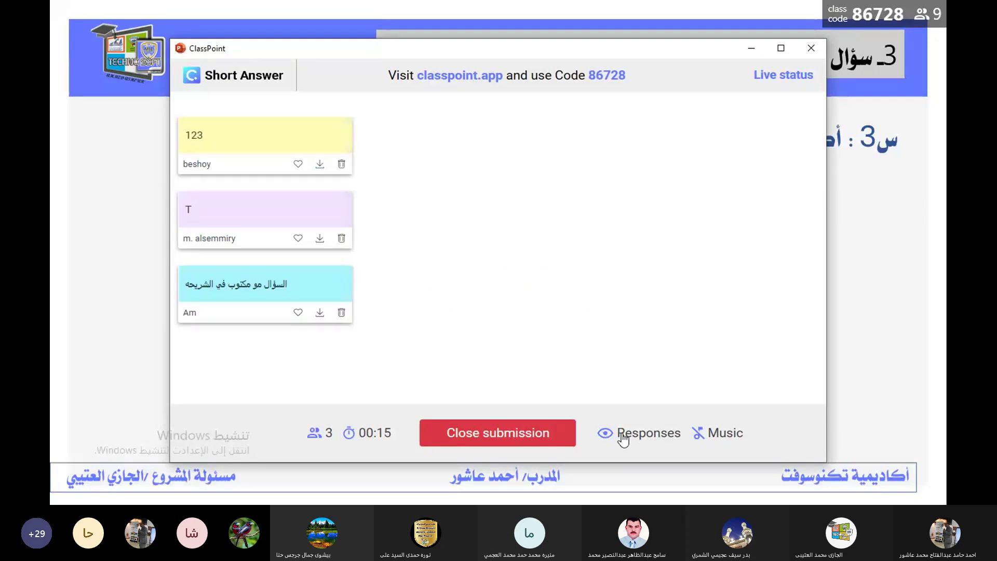
left_click(811, 48)
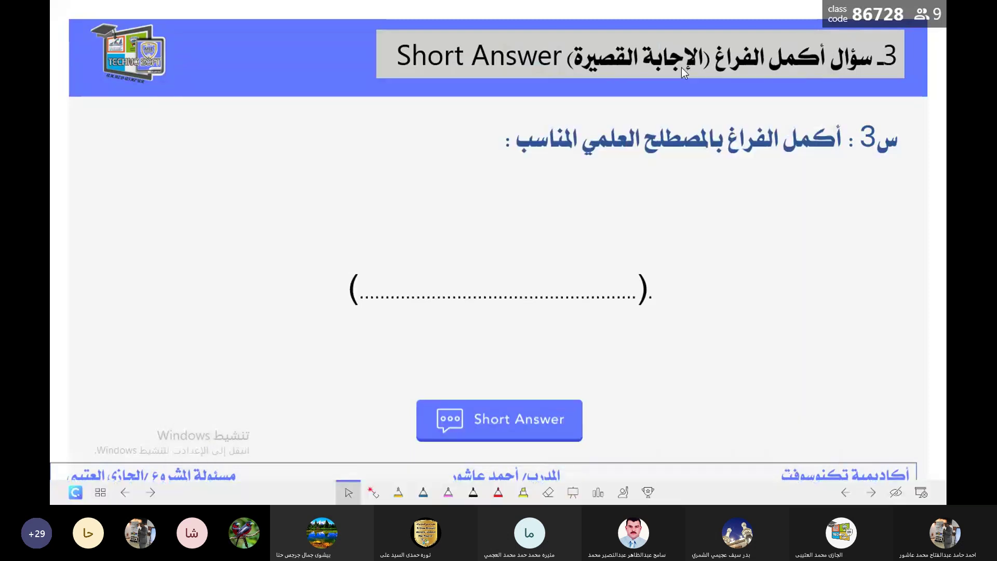
key("Escape")
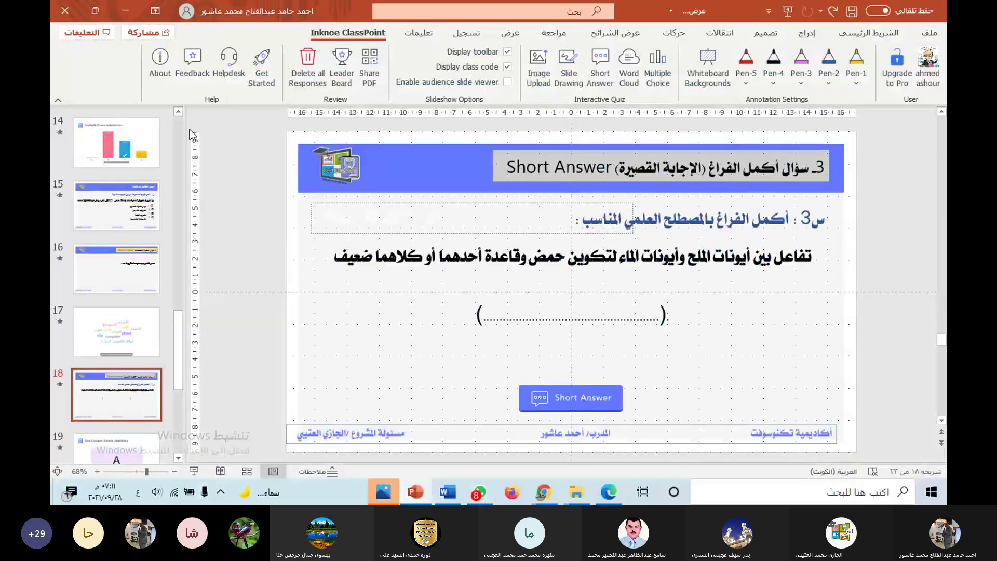
Open slide 20, delete its existing Slide Drawing button and insert a new Slide Drawing question.
left_click(116, 444)
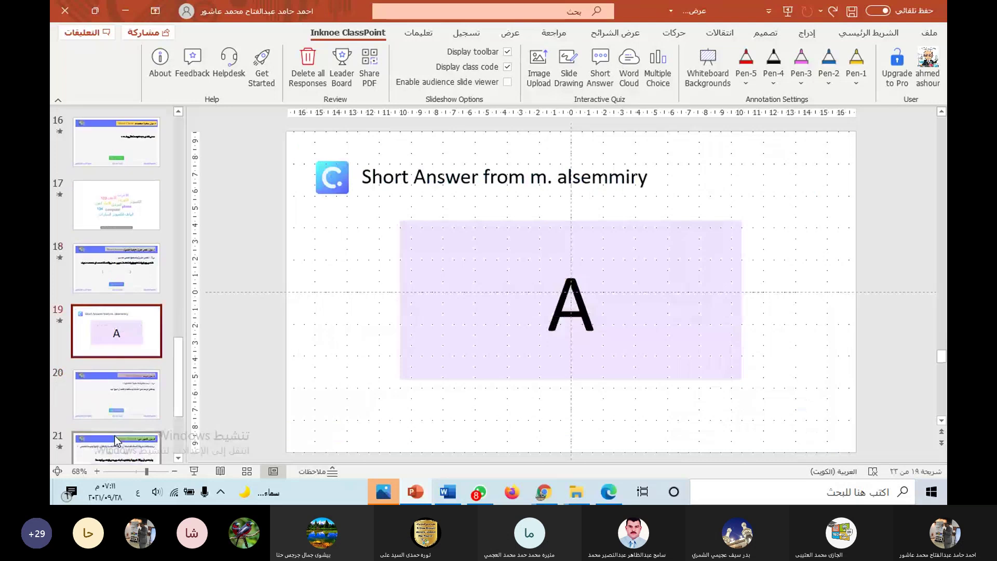
left_click(114, 435)
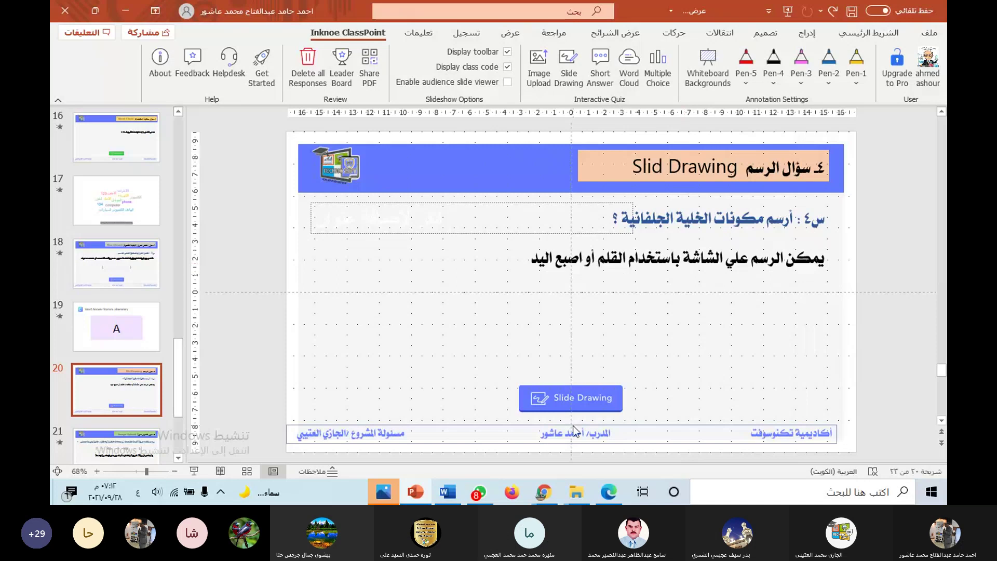
left_click(574, 405)
key("Delete")
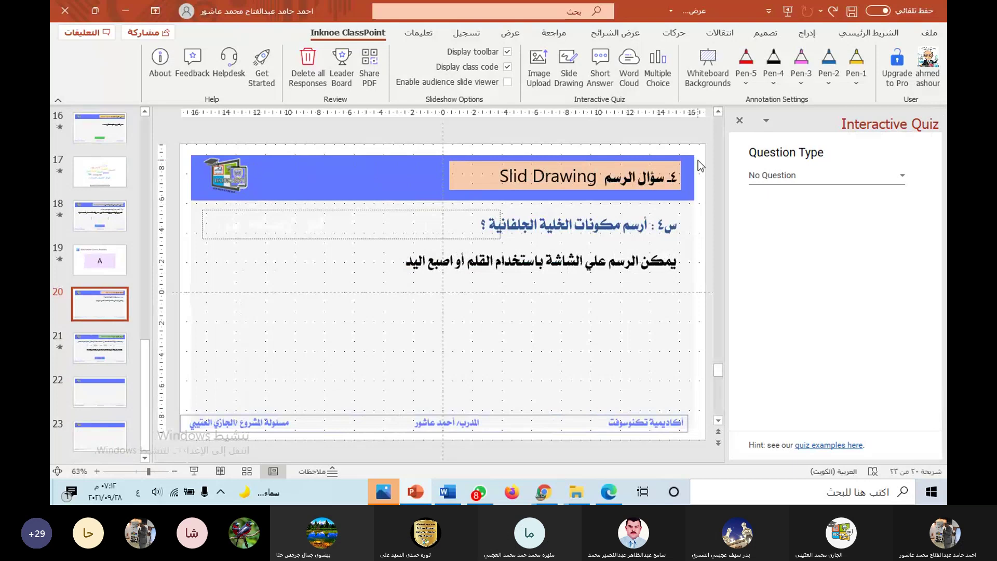
left_click(568, 65)
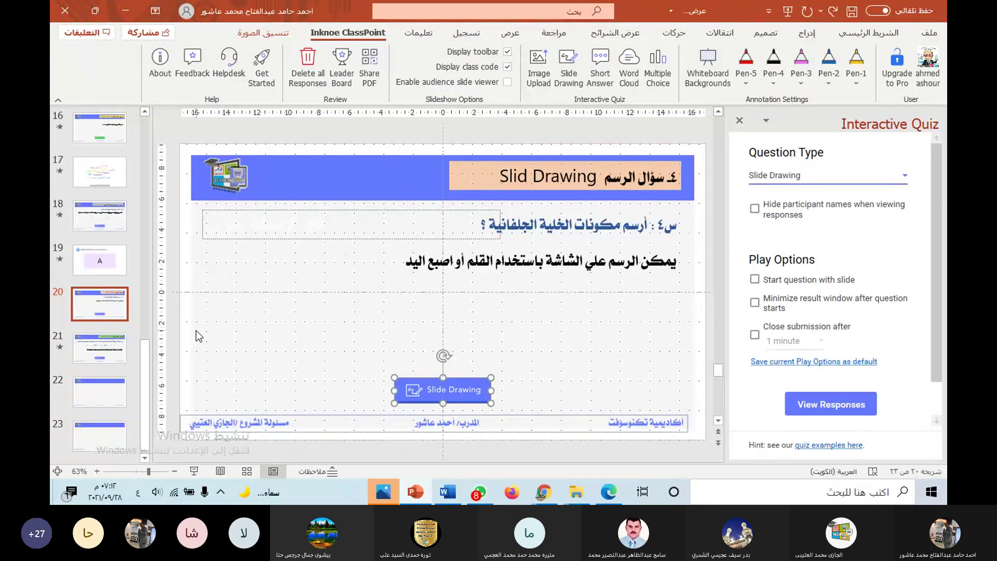
Delete slide 13, the question slide just before the Multiple Choice Submissions slide.
left_click_drag(145, 359, 145, 324)
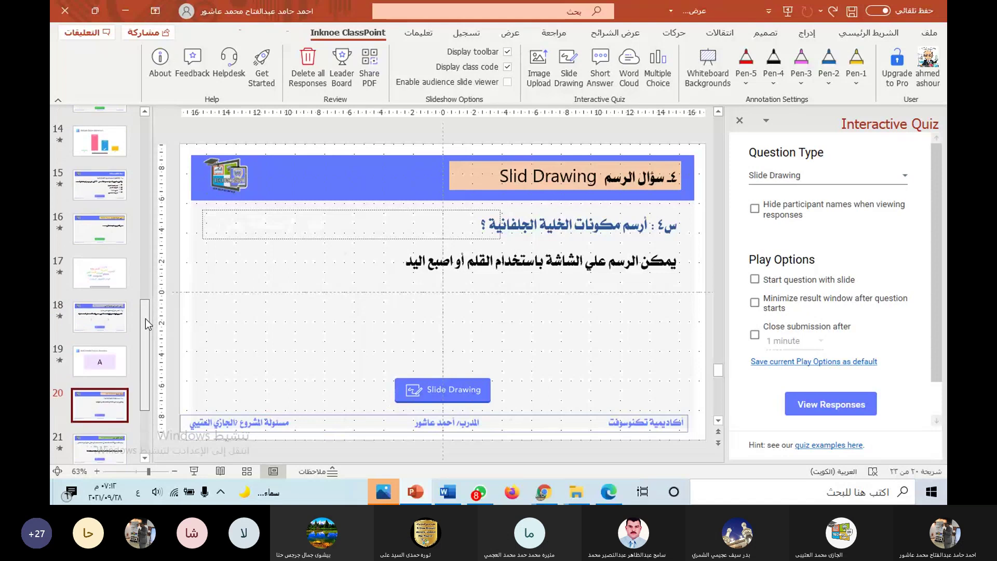
scroll(145, 324, "up", 1)
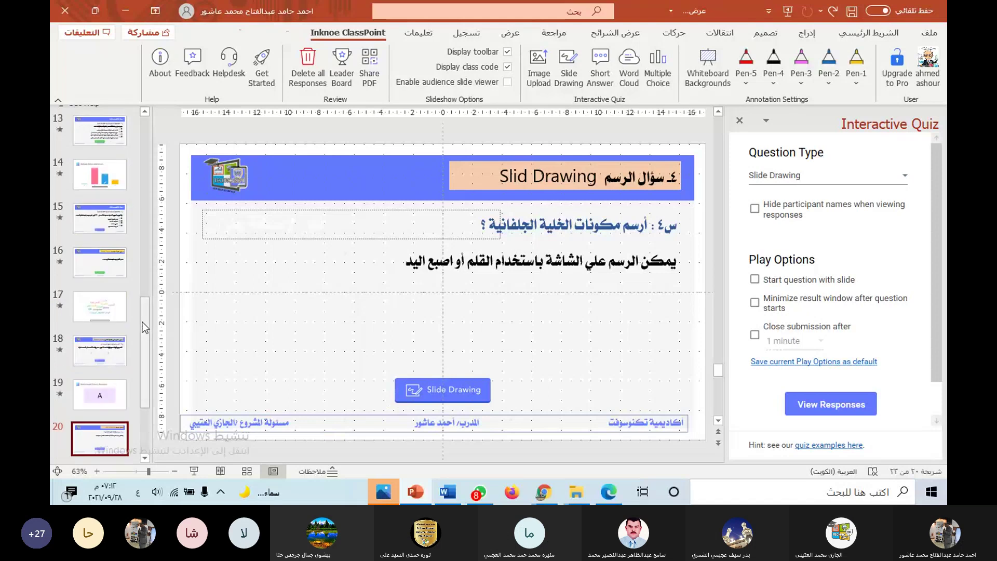
left_click_drag(145, 327, 148, 287)
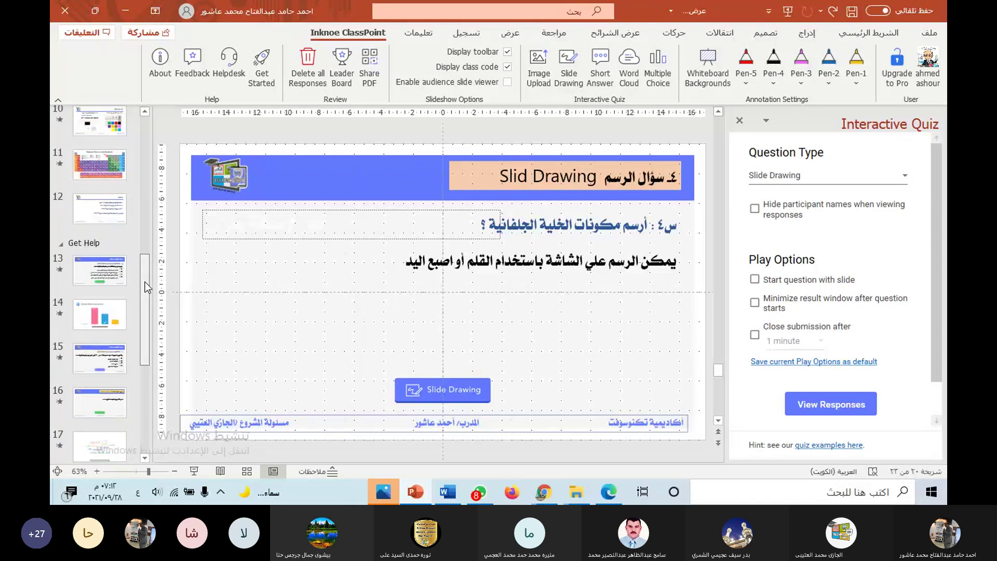
scroll(117, 281, "down", 1)
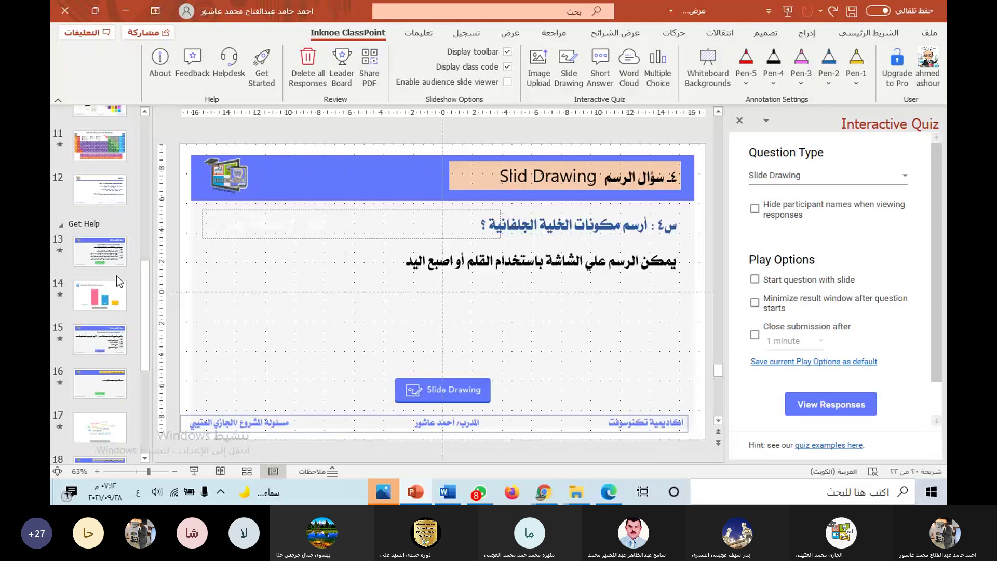
left_click(116, 283)
scroll(142, 310, "up", 3)
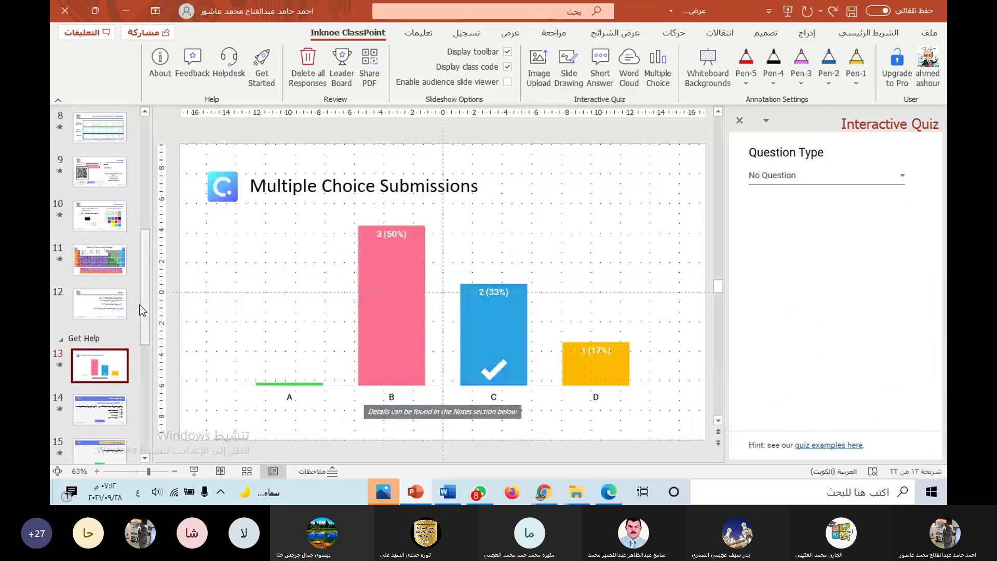
Return to the Slide Drawing question slide and save the presentation.
left_click_drag(142, 311, 144, 402)
left_click(108, 351)
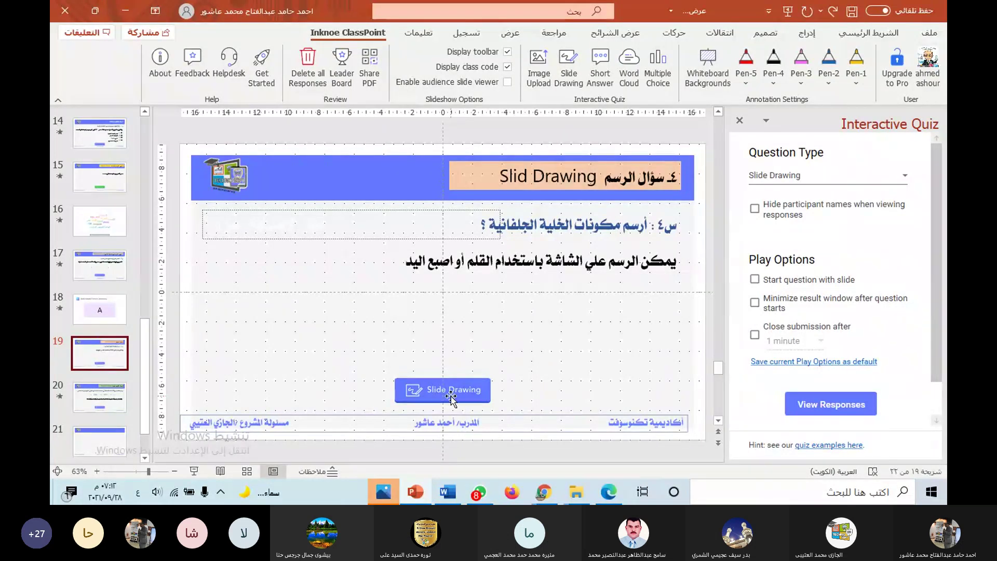
left_click(852, 11)
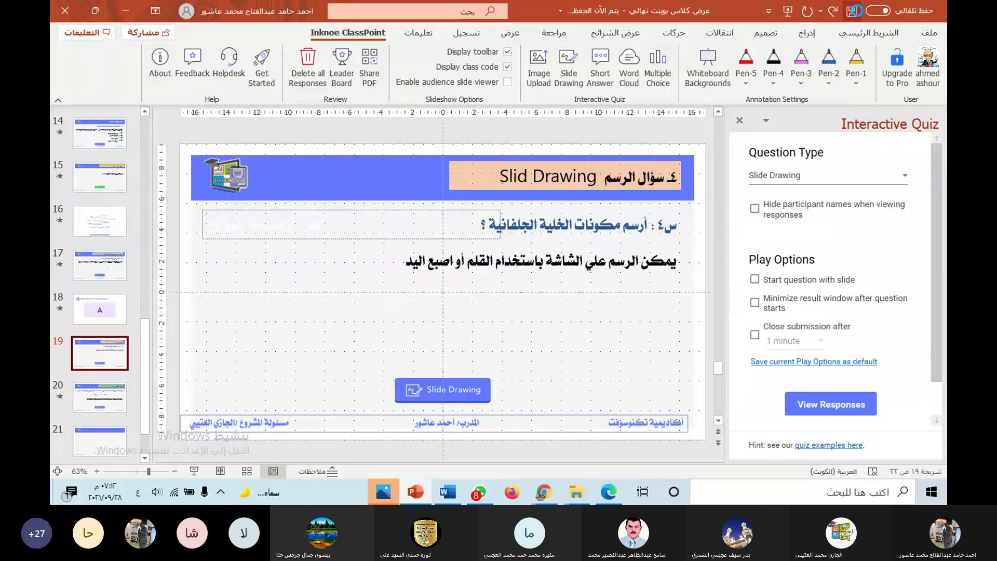
Start the slide show from the Slide Drawing slide, run the question, and hide and reshow the responses.
left_click(194, 472)
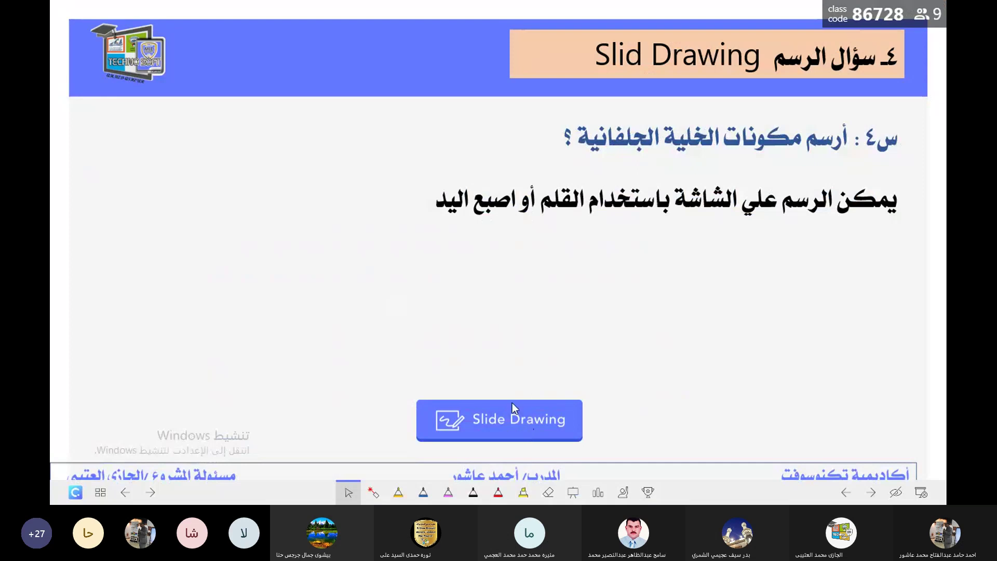
left_click(510, 418)
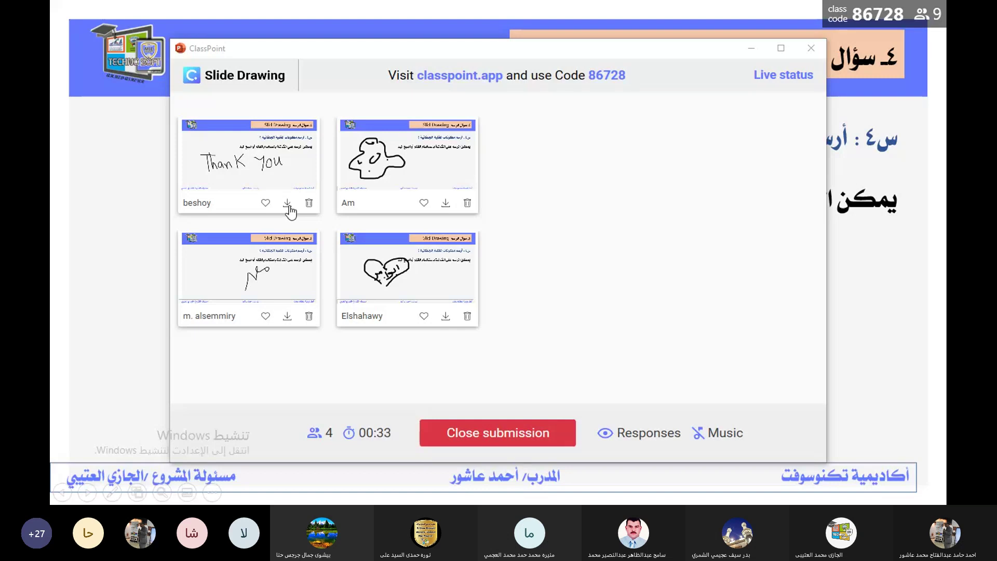
left_click(637, 440)
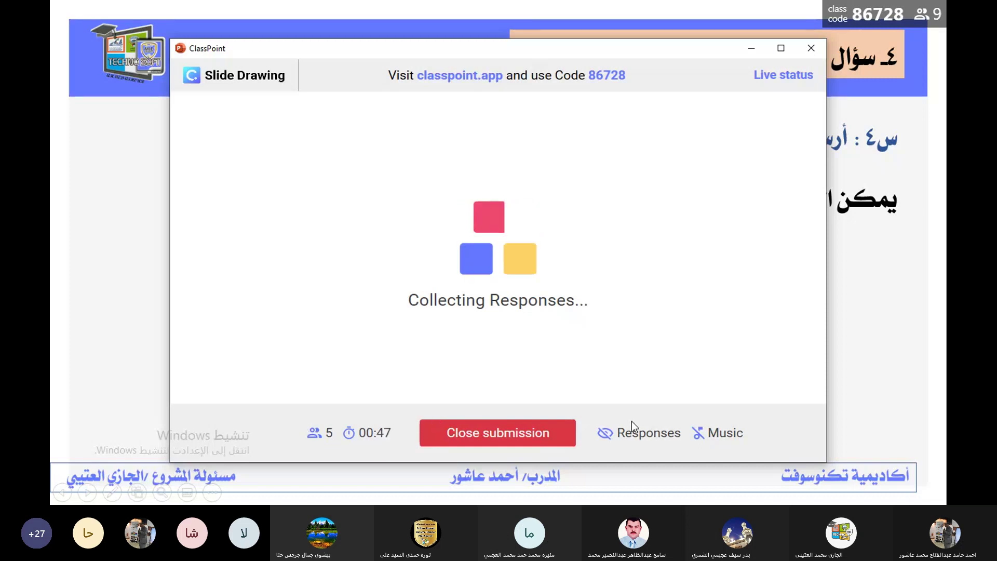
left_click(624, 435)
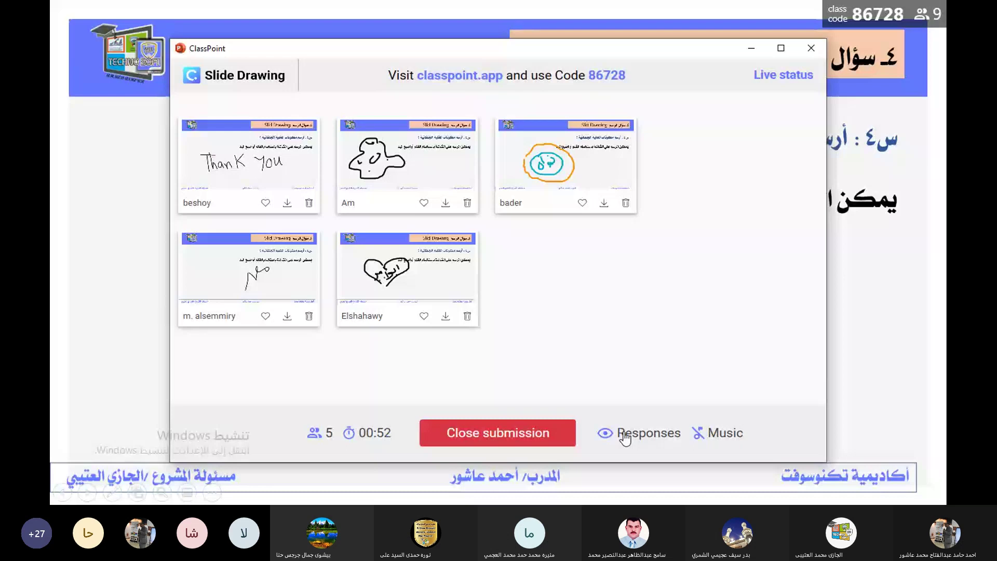
Close the Slide Drawing submissions, insert the results as slides and save them for review.
left_click(521, 435)
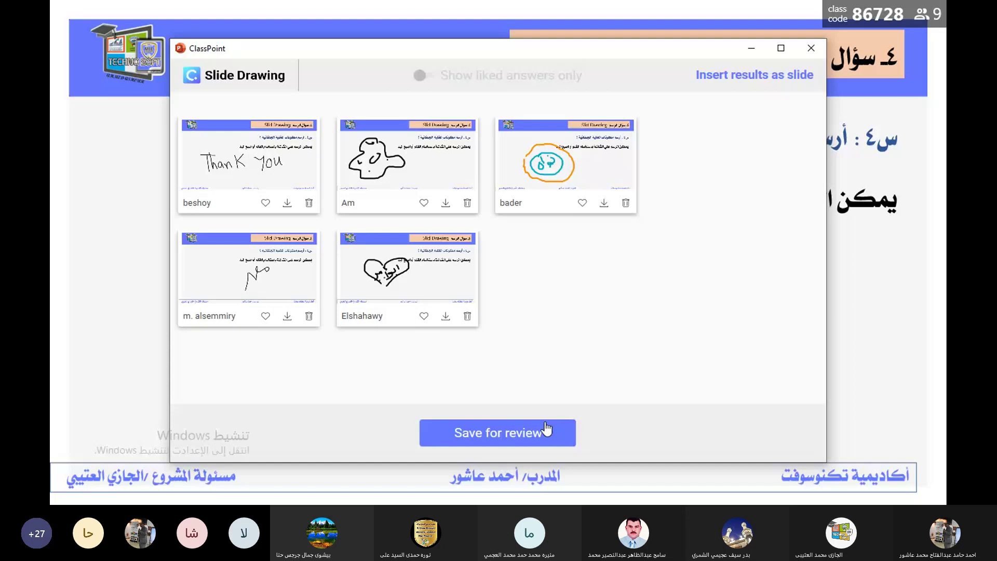
left_click(780, 77)
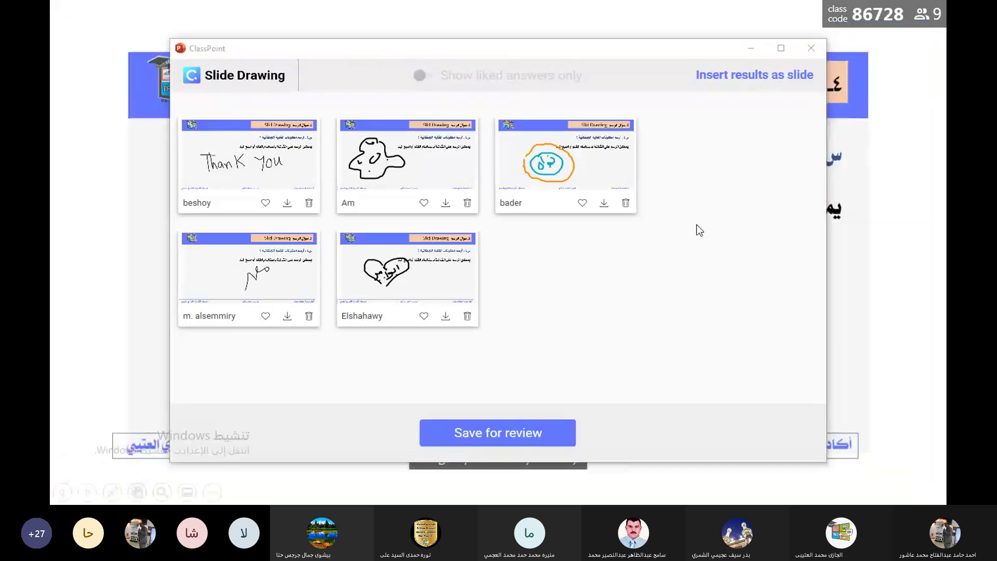
left_click(541, 442)
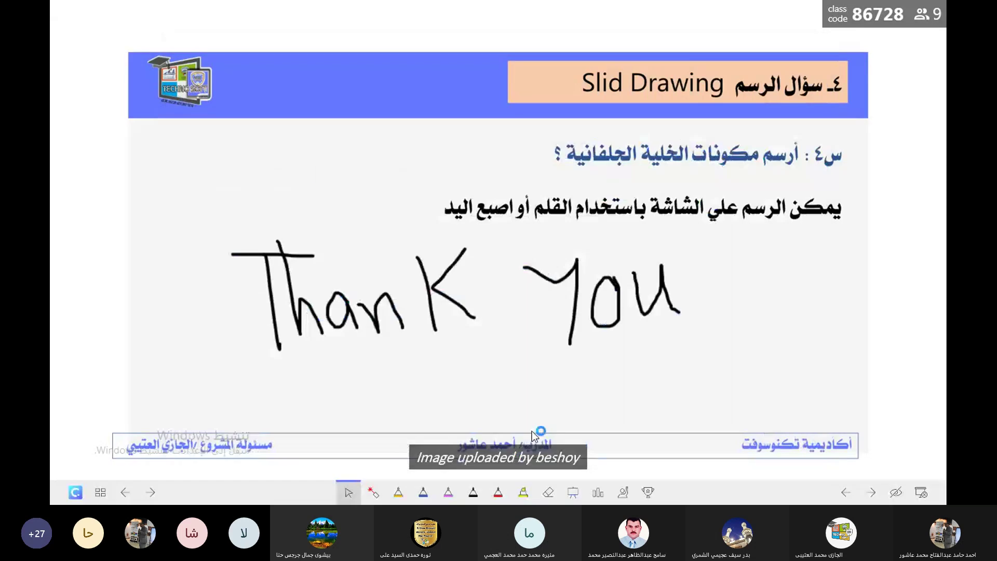
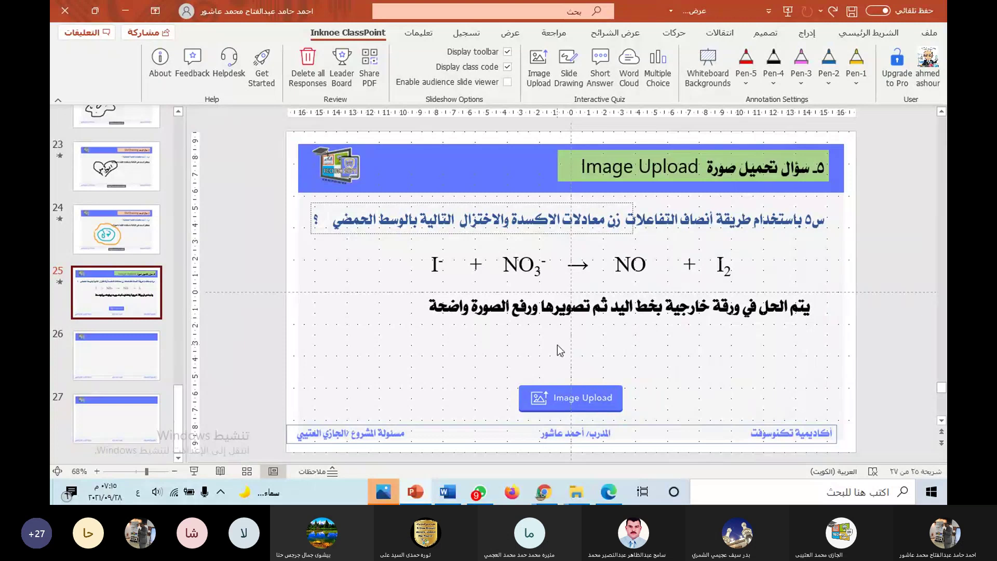
Replace the Image Upload button on slide 25 with a new Image Upload question and save the presentation.
left_click(565, 398)
key("Delete")
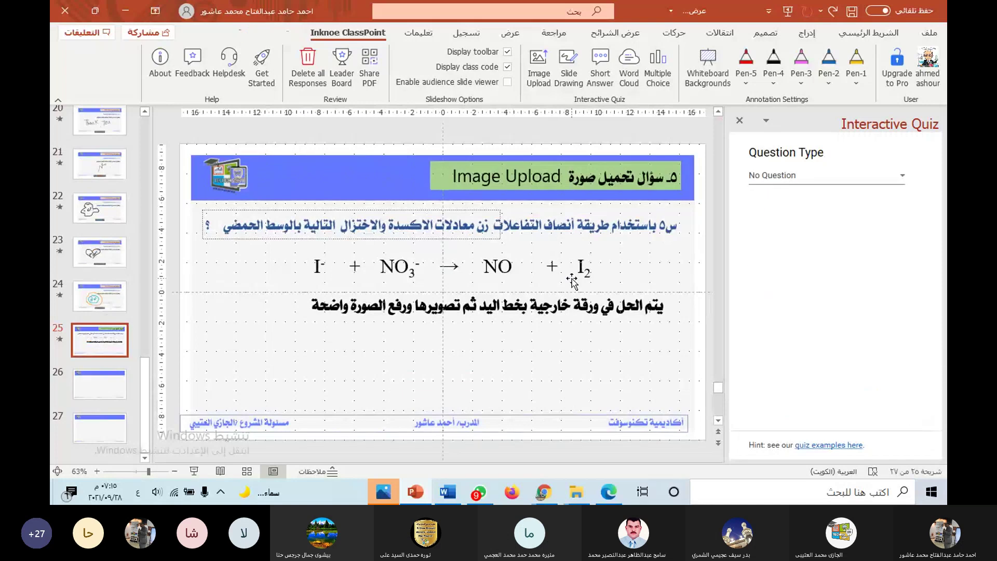
left_click(539, 65)
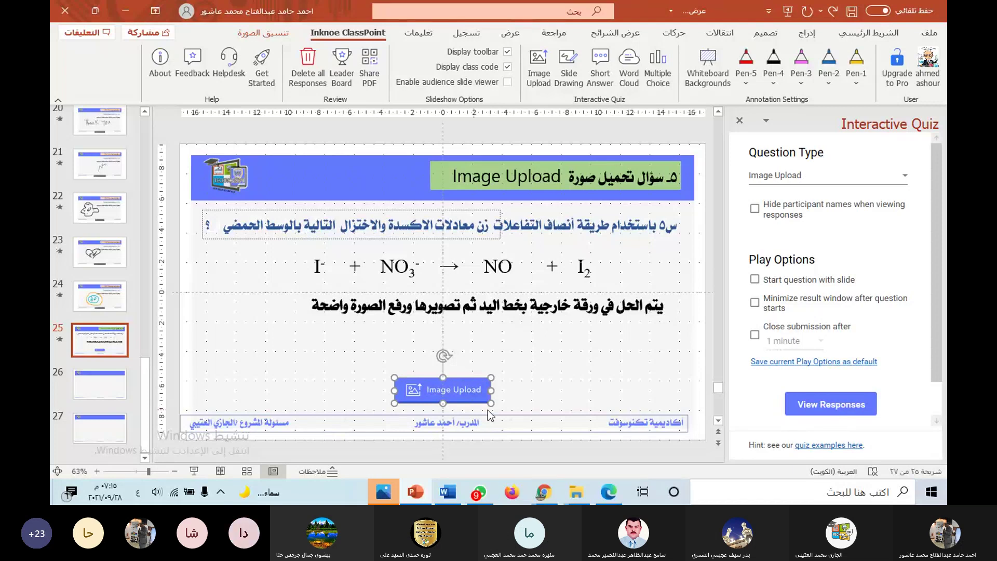
left_click(854, 16)
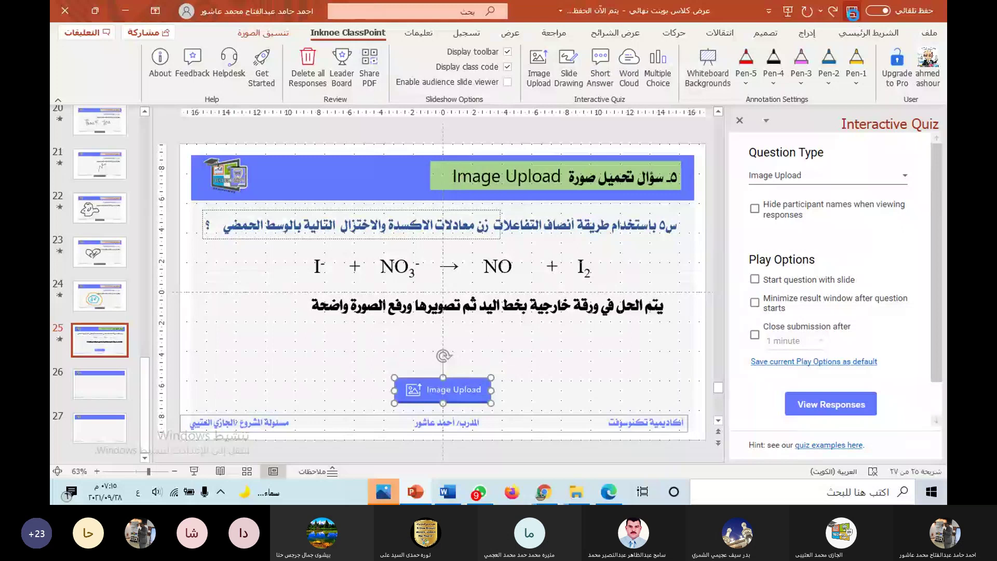
Start the slide show from slide 25, reveal the instruction text and start the Image Upload question.
left_click(195, 472)
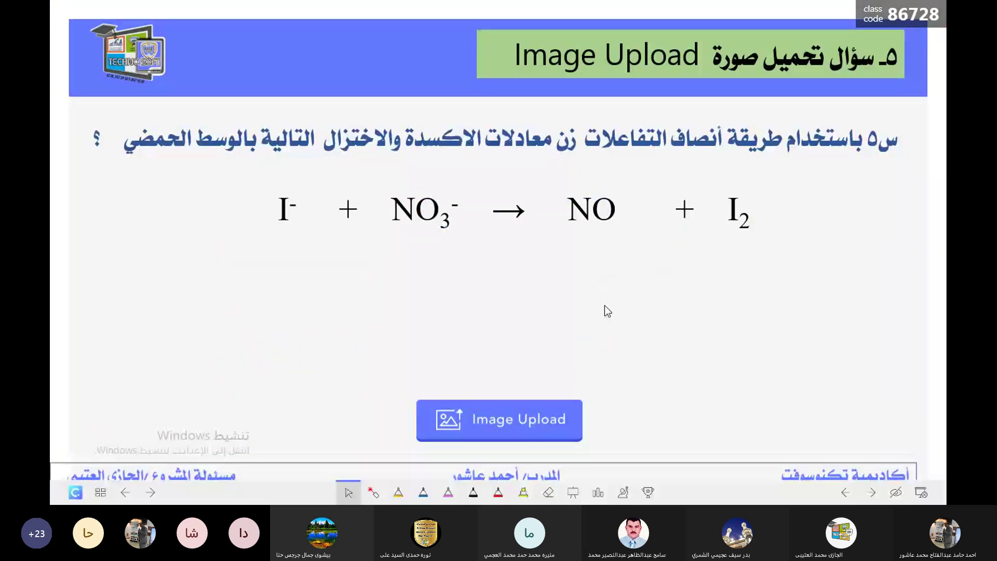
left_click(753, 294)
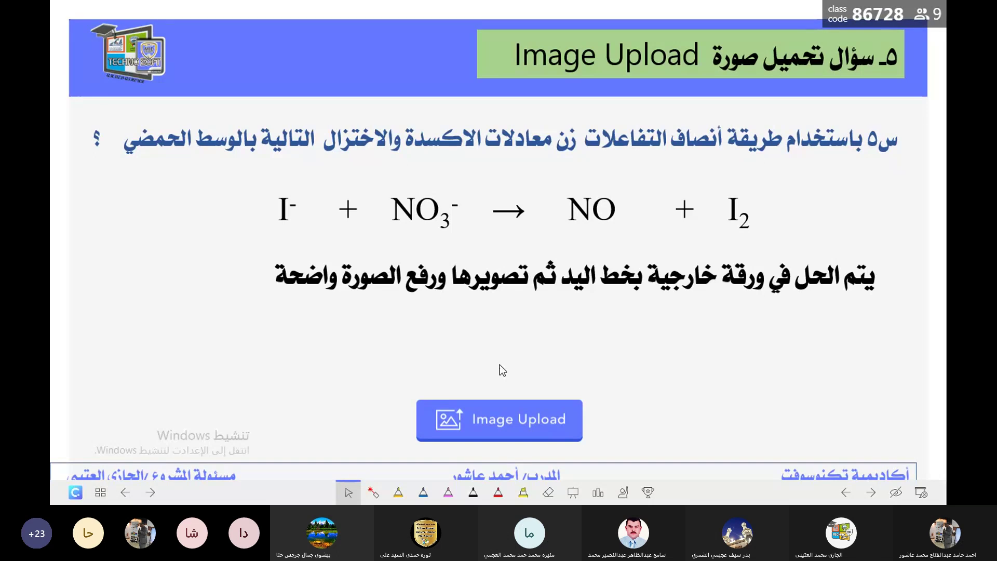
left_click(499, 430)
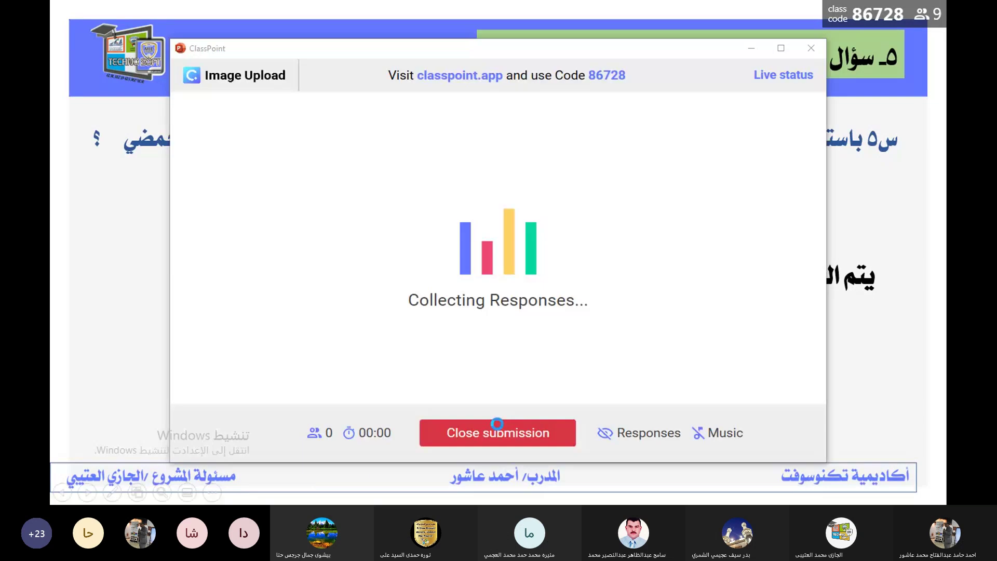
Show the incoming Image Upload responses, hiding and reshowing them once.
left_click(642, 441)
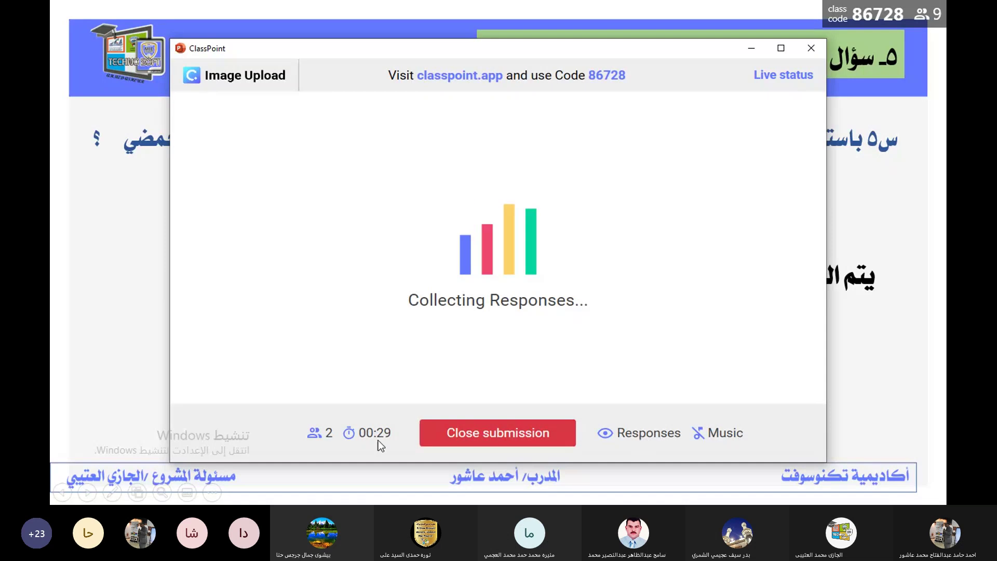
left_click(650, 439)
left_click(649, 438)
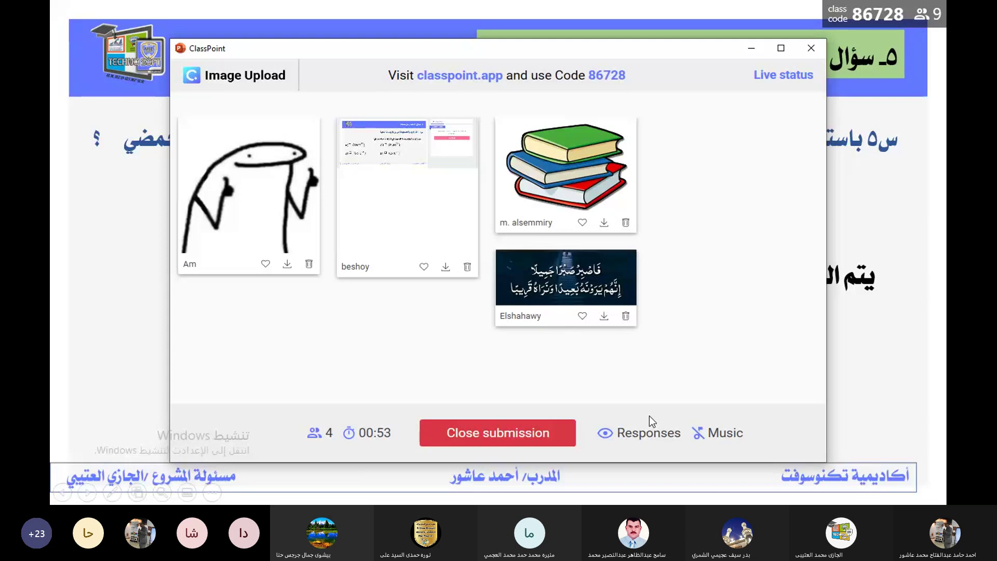
Hide and reshow the responses, insert the books, Arabic text and stick figure images as individual slides, and like the second response.
left_click(643, 444)
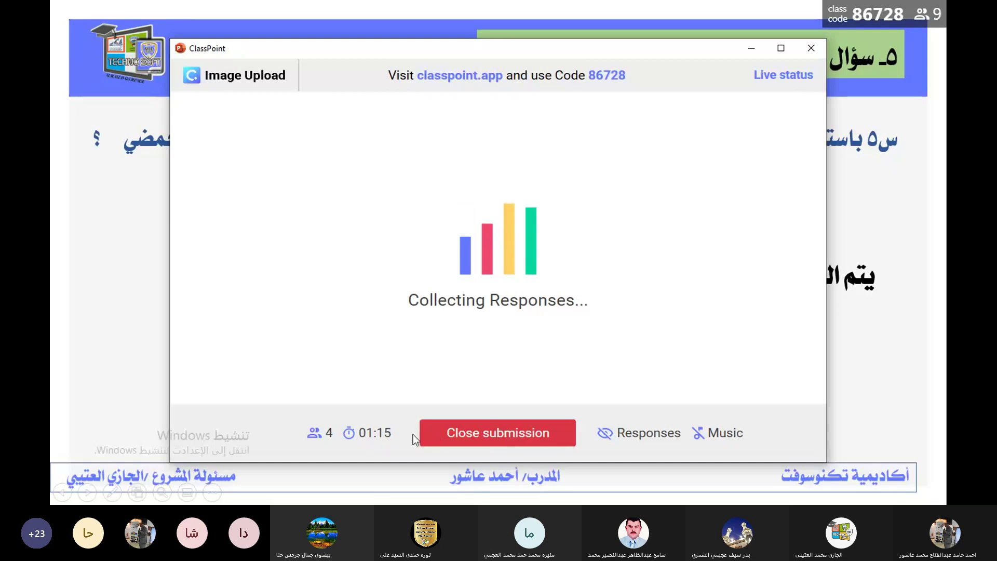
left_click(646, 433)
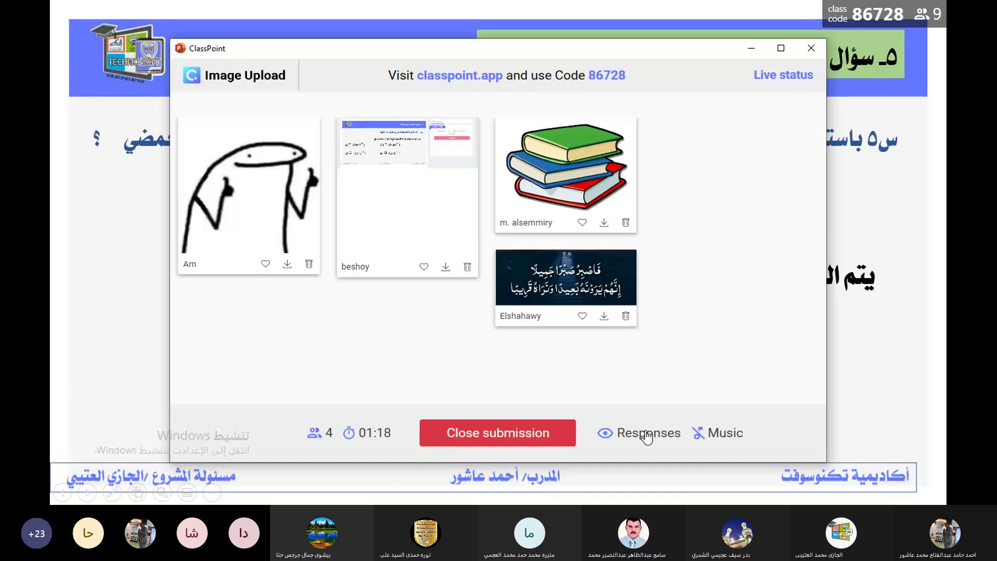
left_click(602, 226)
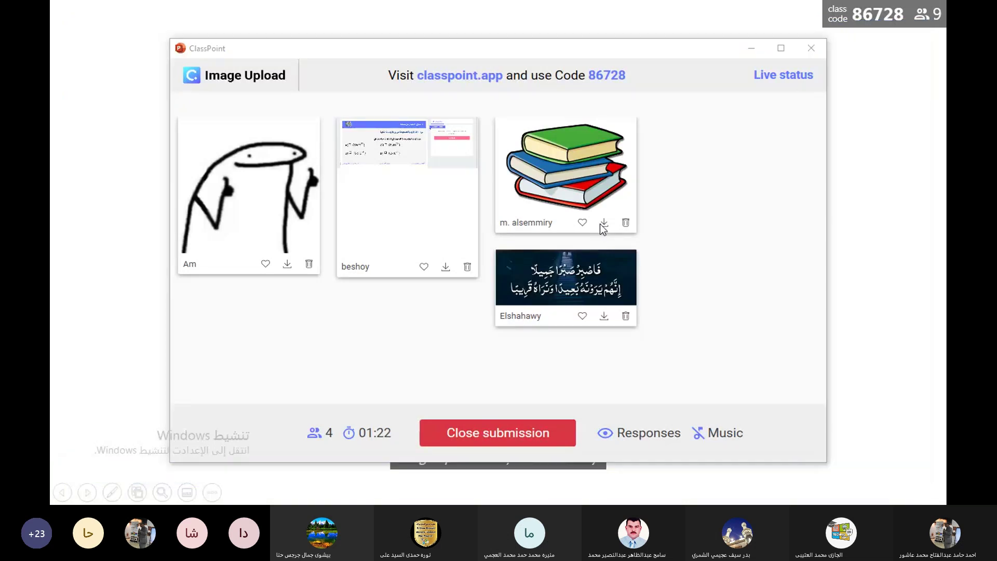
left_click(604, 318)
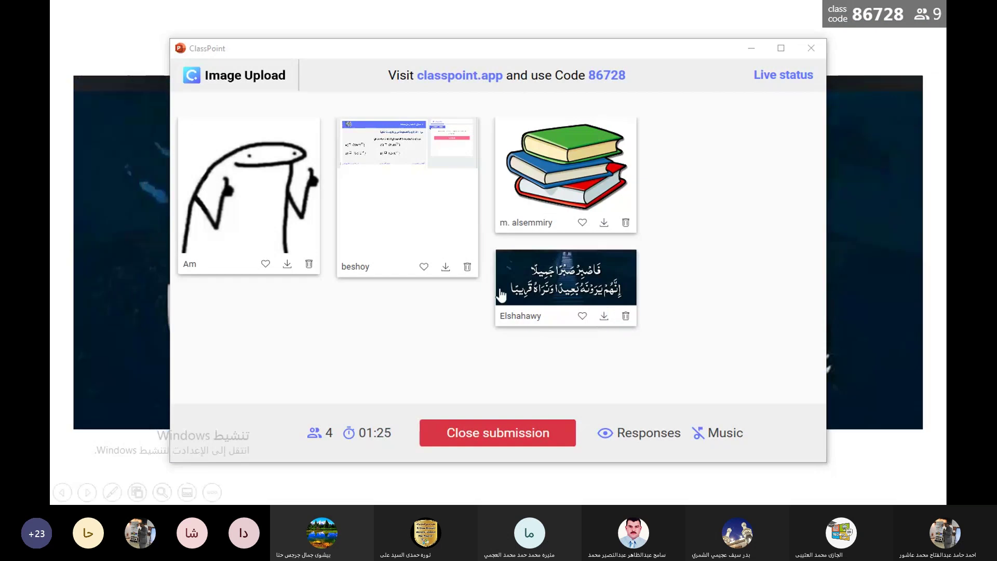
left_click(423, 267)
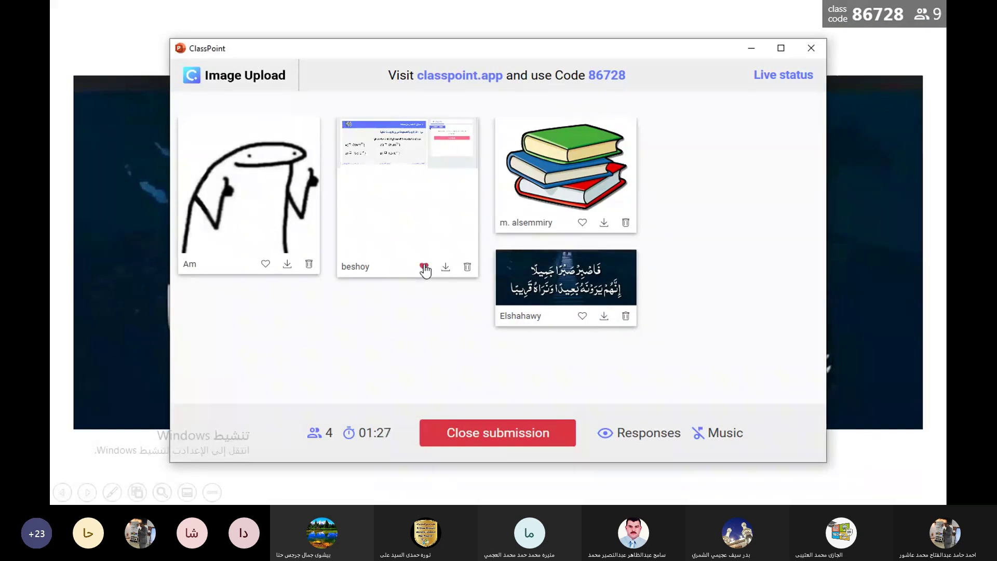
left_click(287, 264)
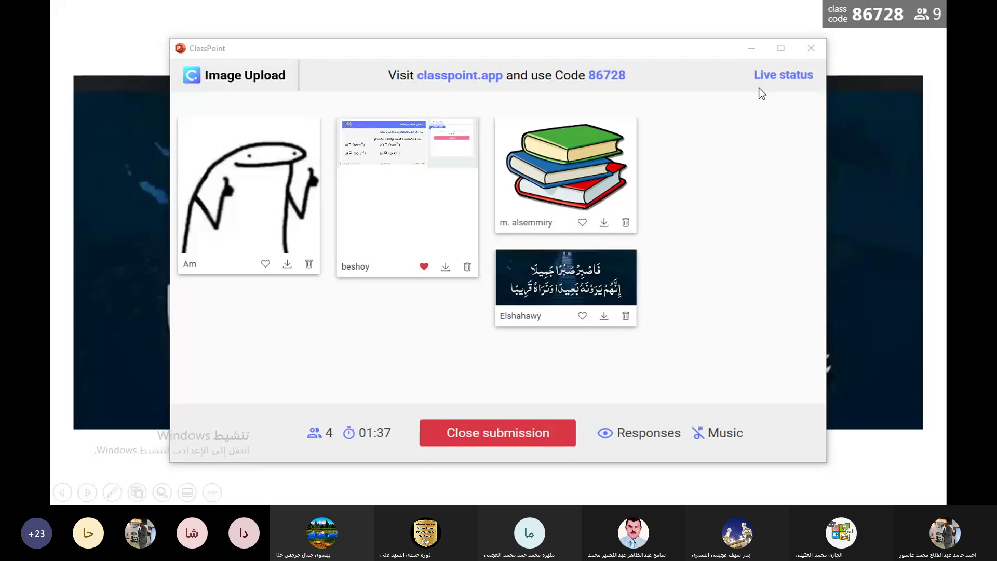
Close the Image Upload submissions and insert all the results as slides.
left_click(502, 440)
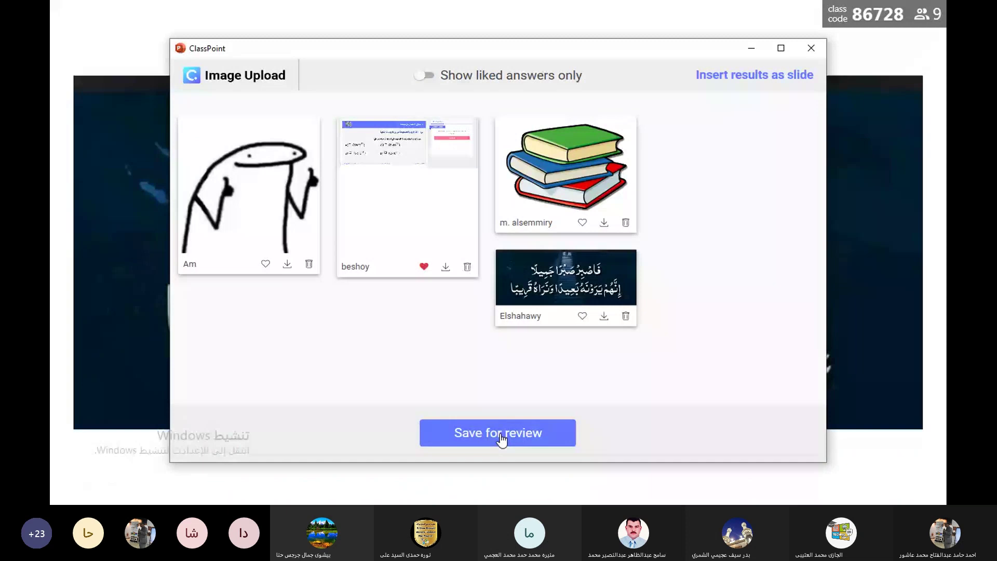
left_click(836, 23)
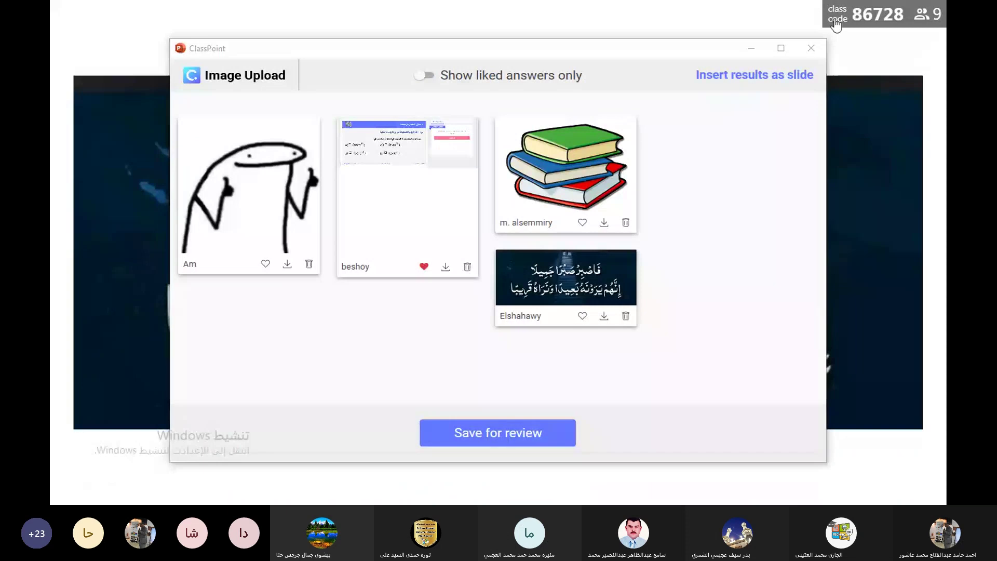
left_click(770, 75)
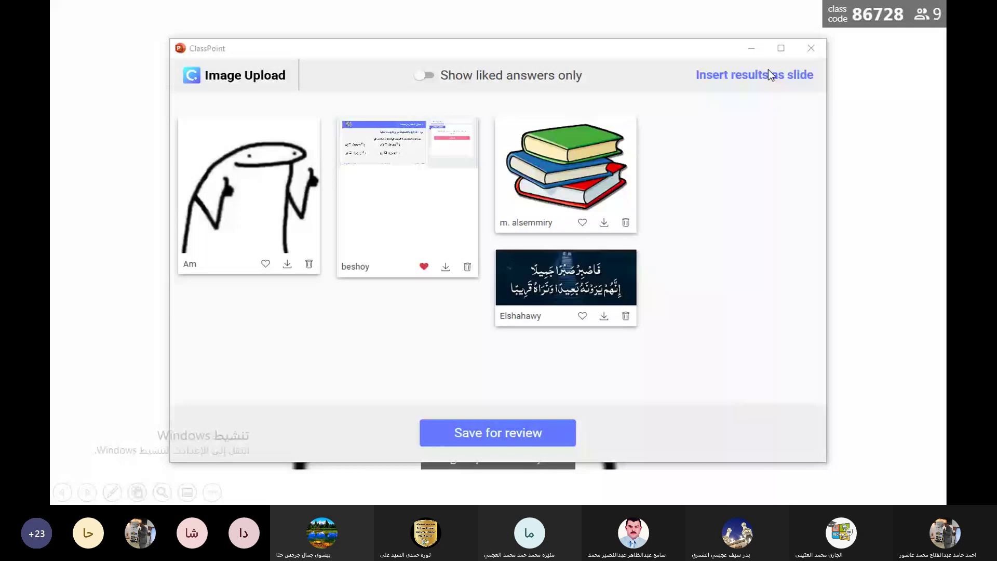
Filter the Image Upload results to liked answers only, close the results window and end the slide show.
left_click(429, 75)
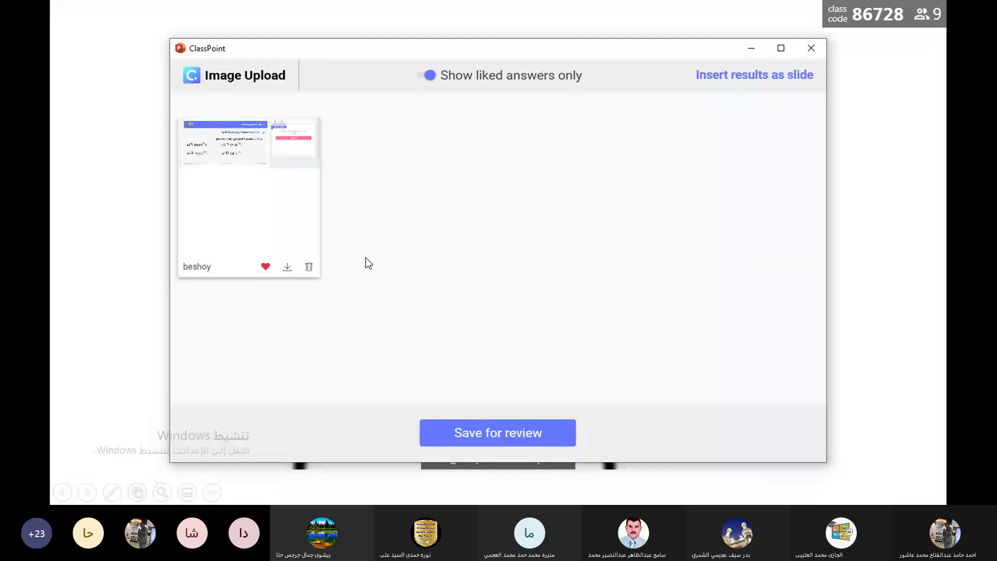
left_click(811, 48)
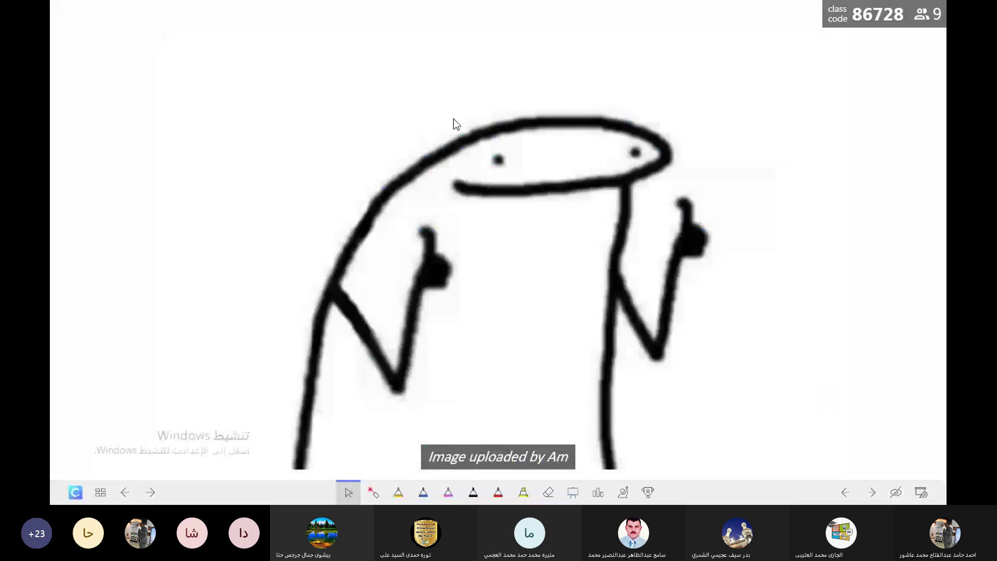
key("Escape")
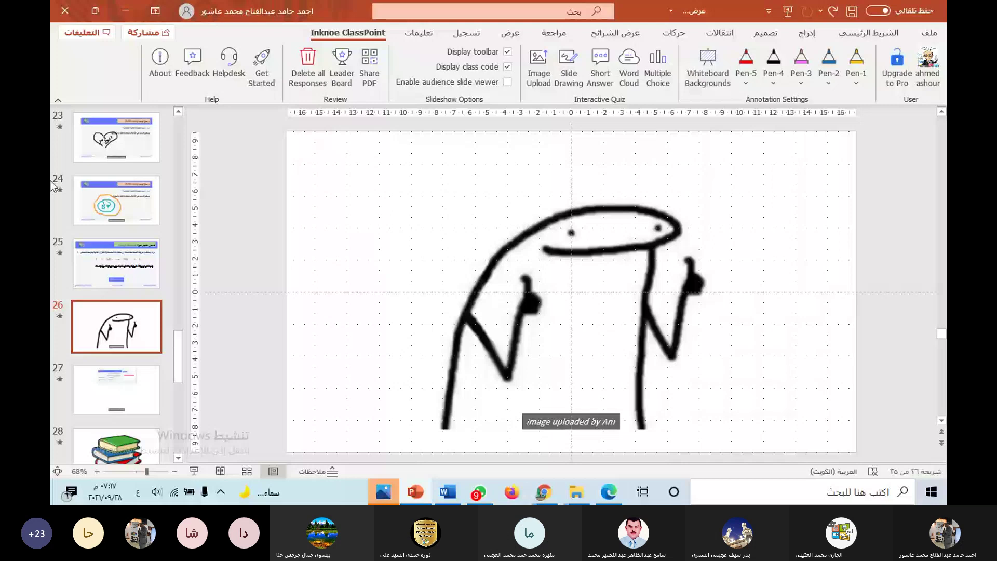
Examine the inserted Image Upload result slides, the Multiple Choice and Word Cloud question slides and the word cloud result slide.
left_click_drag(179, 351, 179, 429)
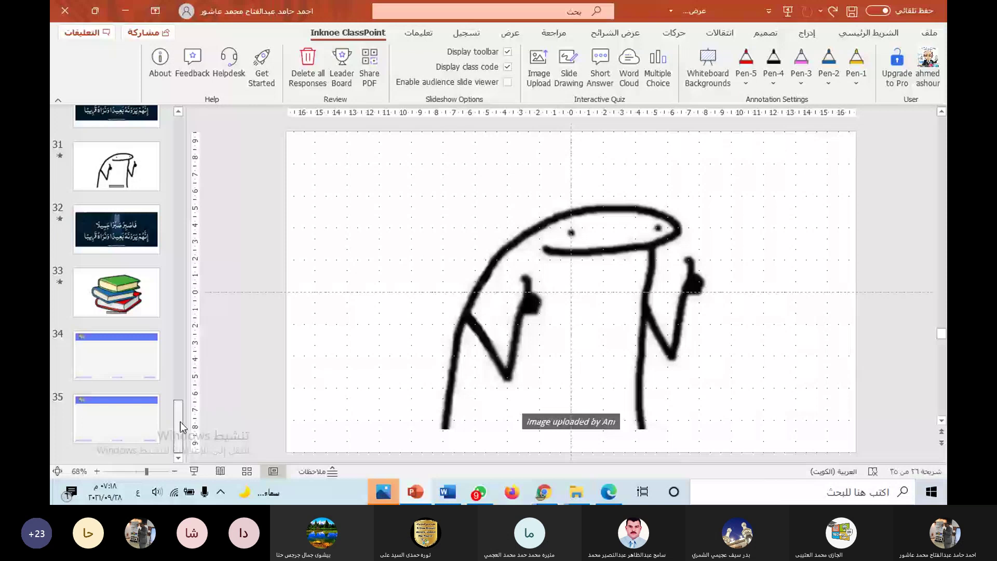
left_click_drag(180, 422, 182, 420)
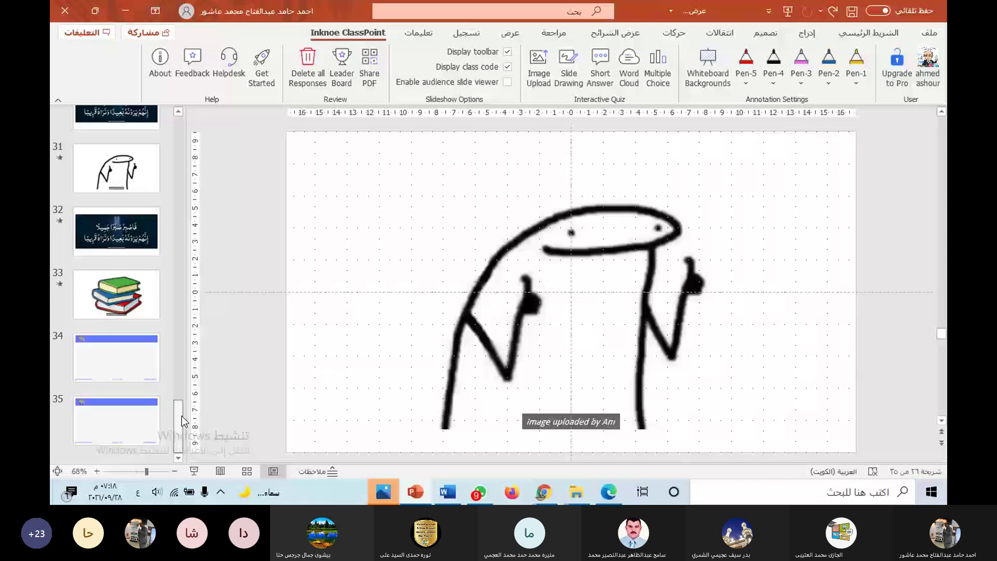
left_click_drag(182, 416, 181, 351)
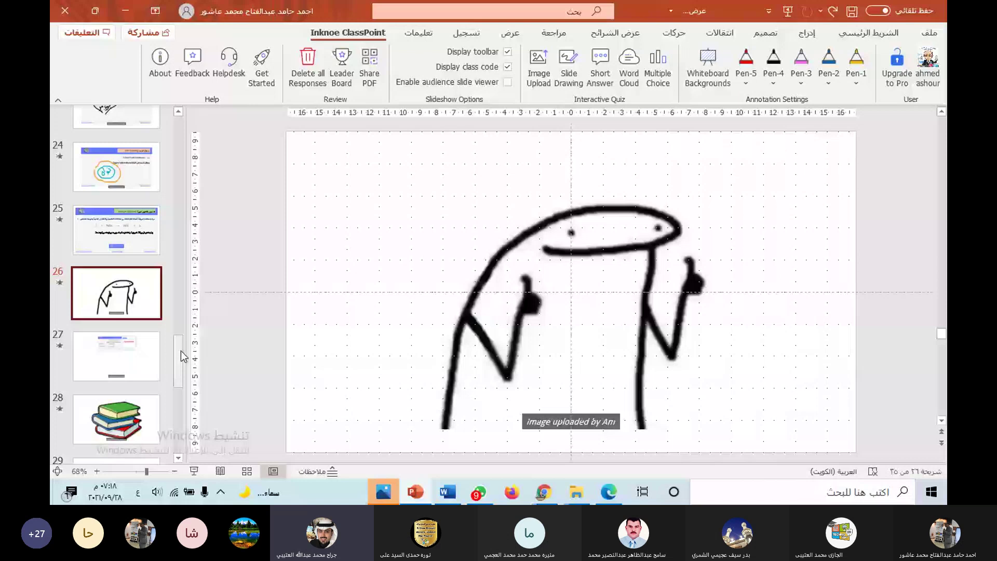
left_click_drag(180, 350, 181, 329)
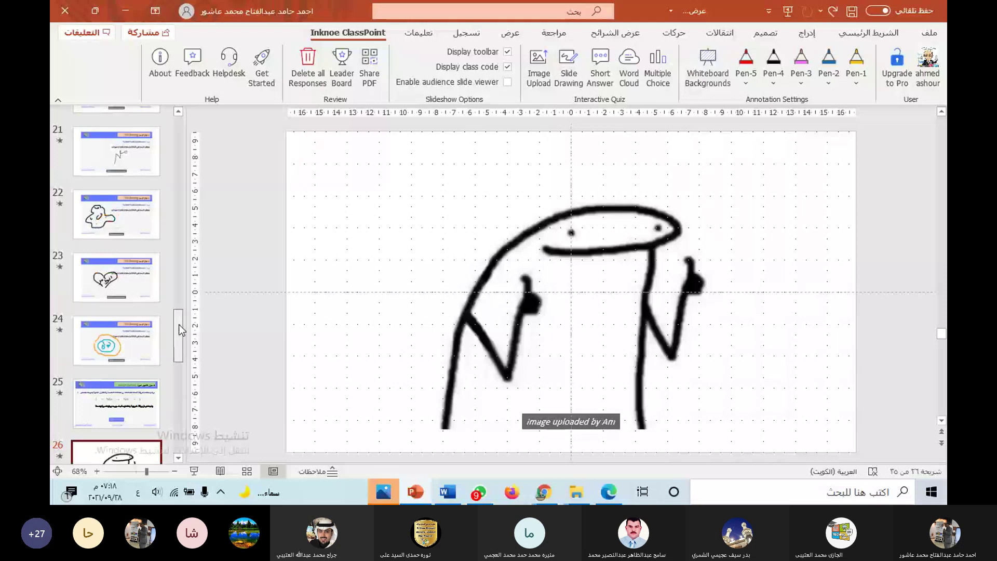
left_click_drag(180, 329, 181, 251)
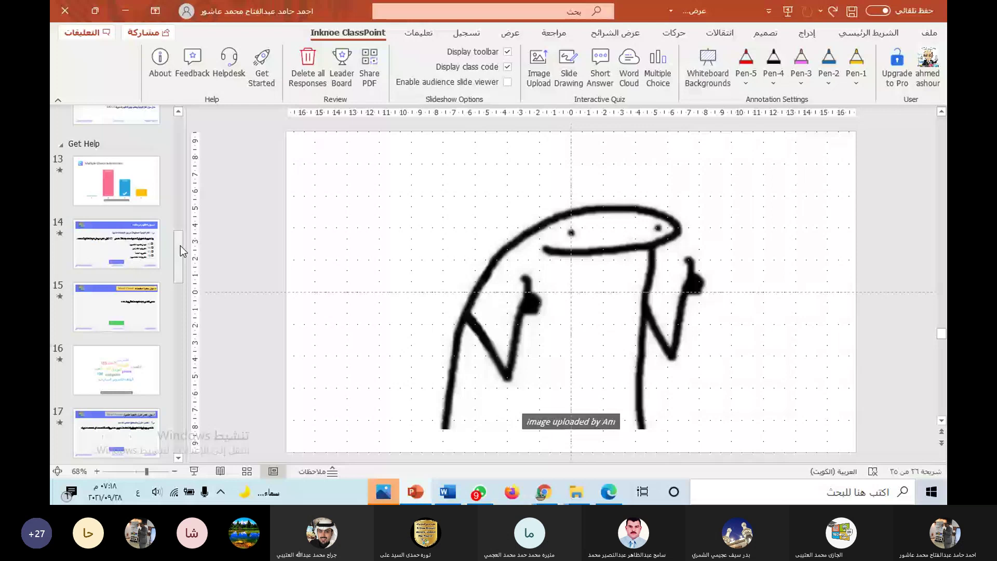
left_click(158, 248)
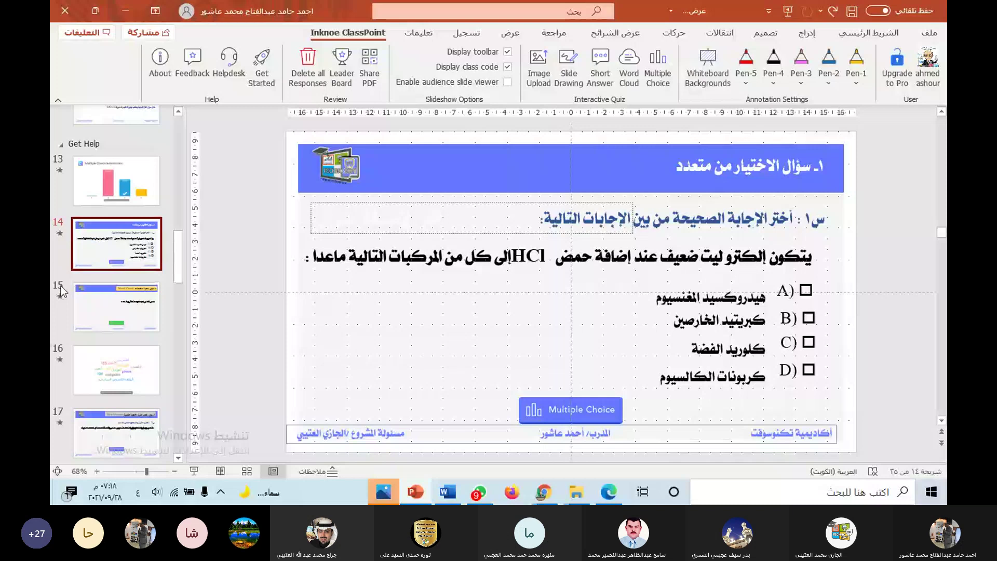
left_click(115, 367)
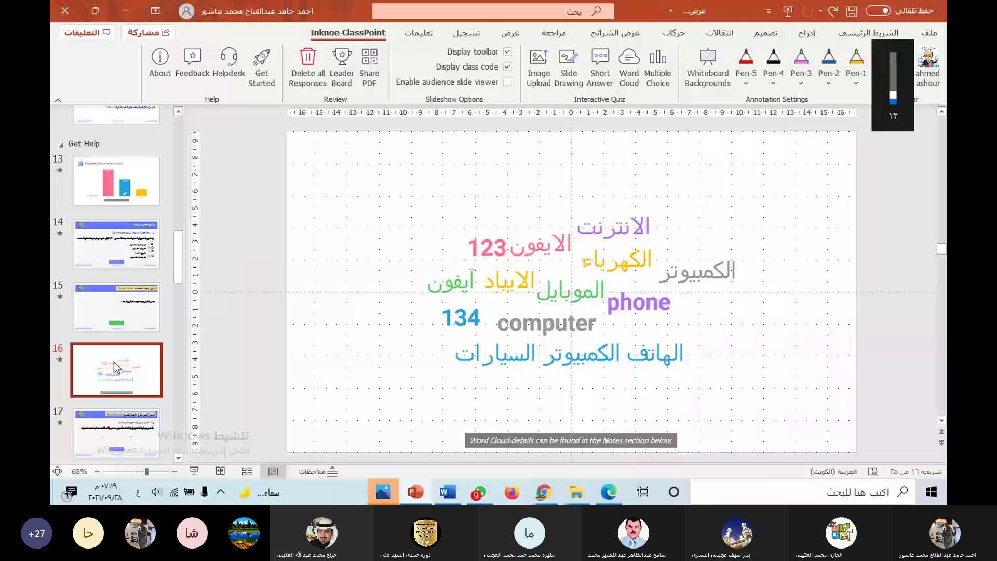
left_click(120, 298)
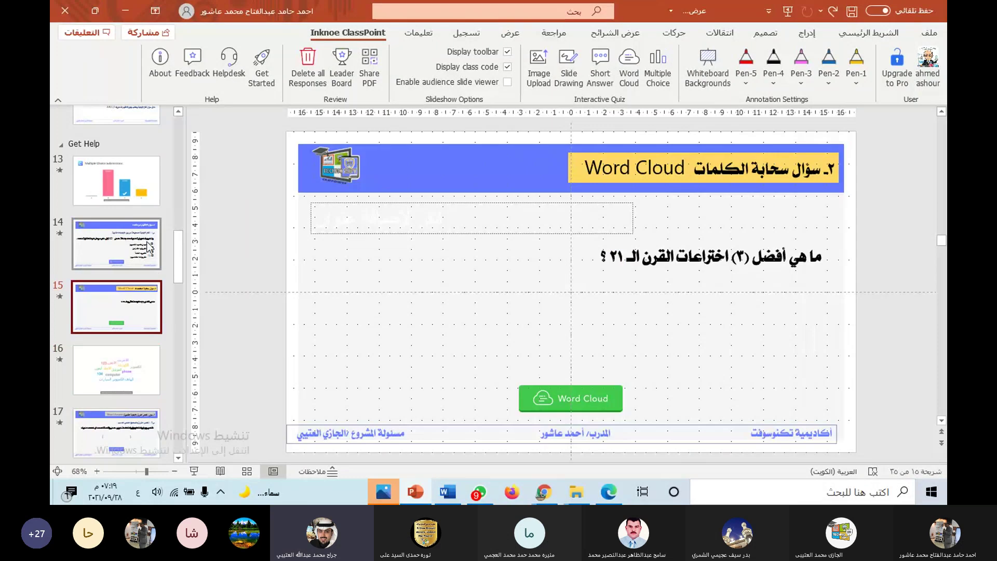
Delete the Short Answer question button from slide 17.
scroll(177, 287, "down", 3)
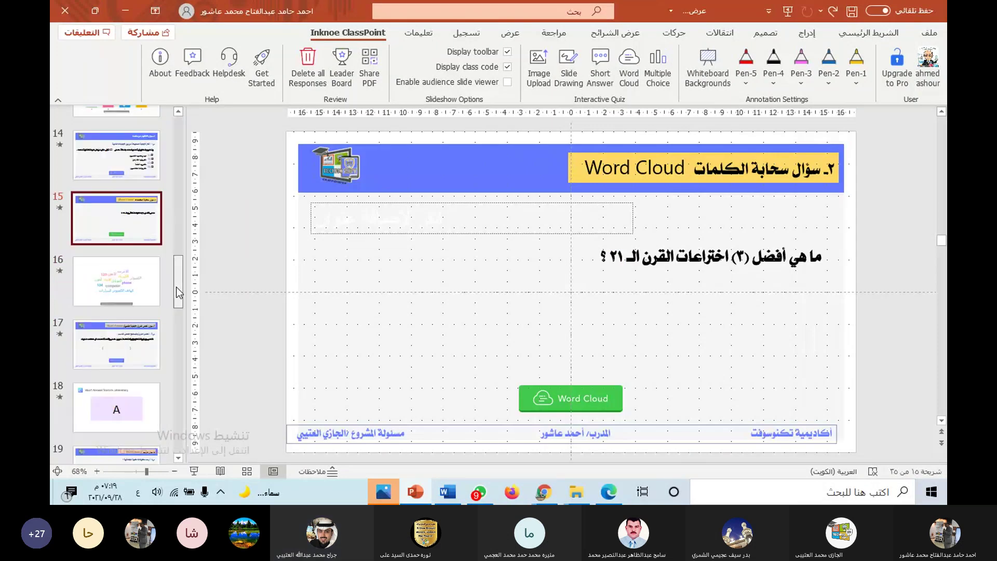
scroll(176, 286, "down", 2)
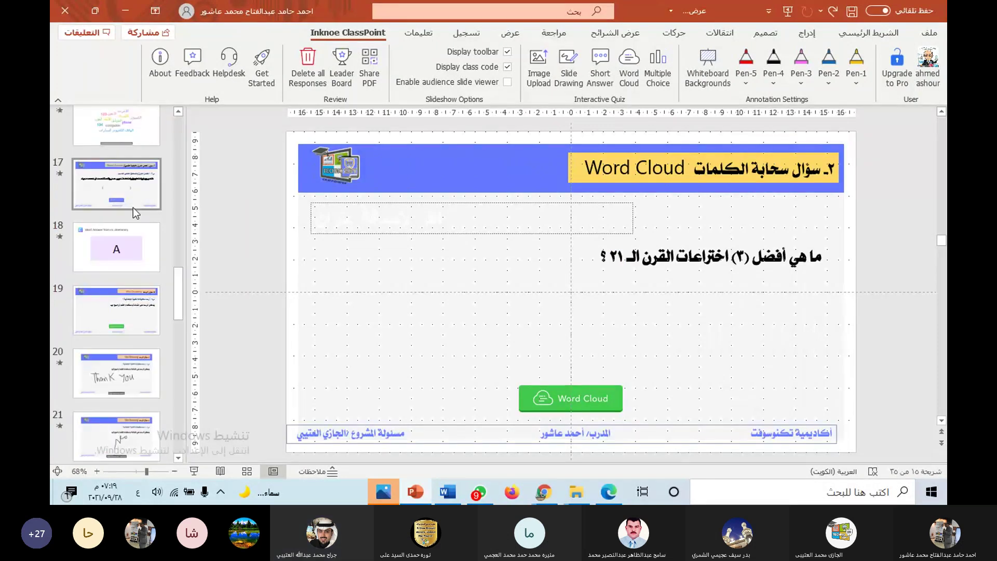
left_click(133, 207)
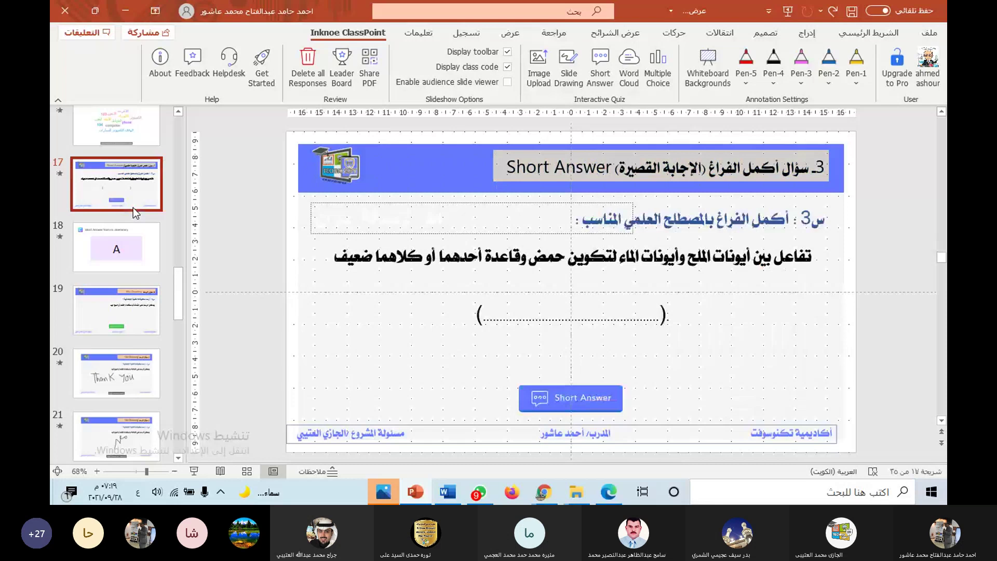
left_click(572, 398)
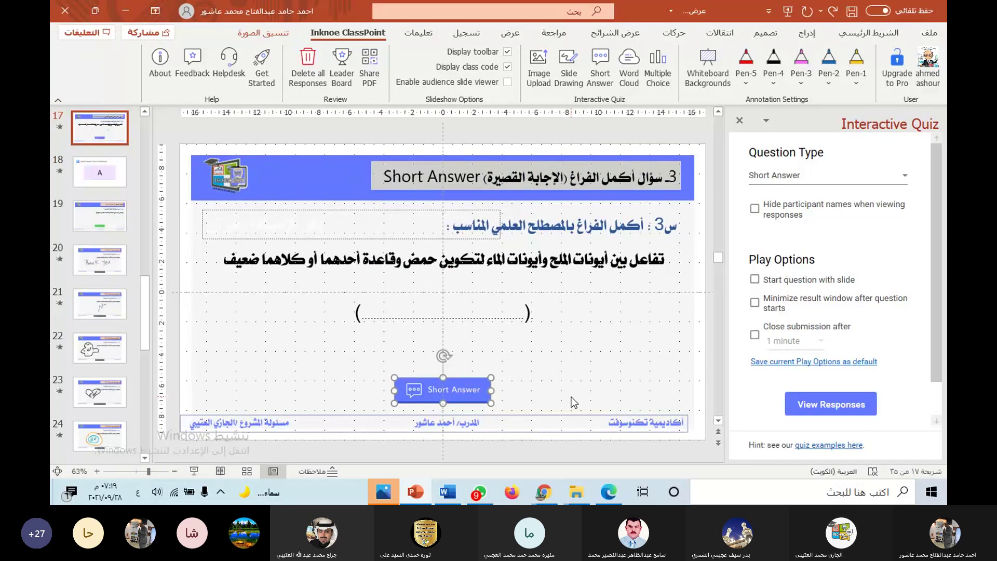
key("Delete")
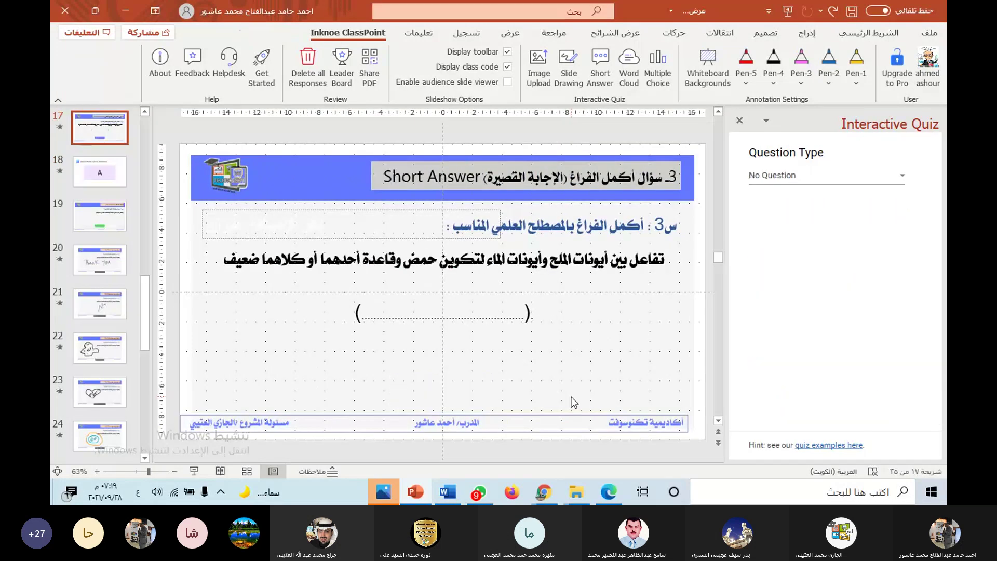